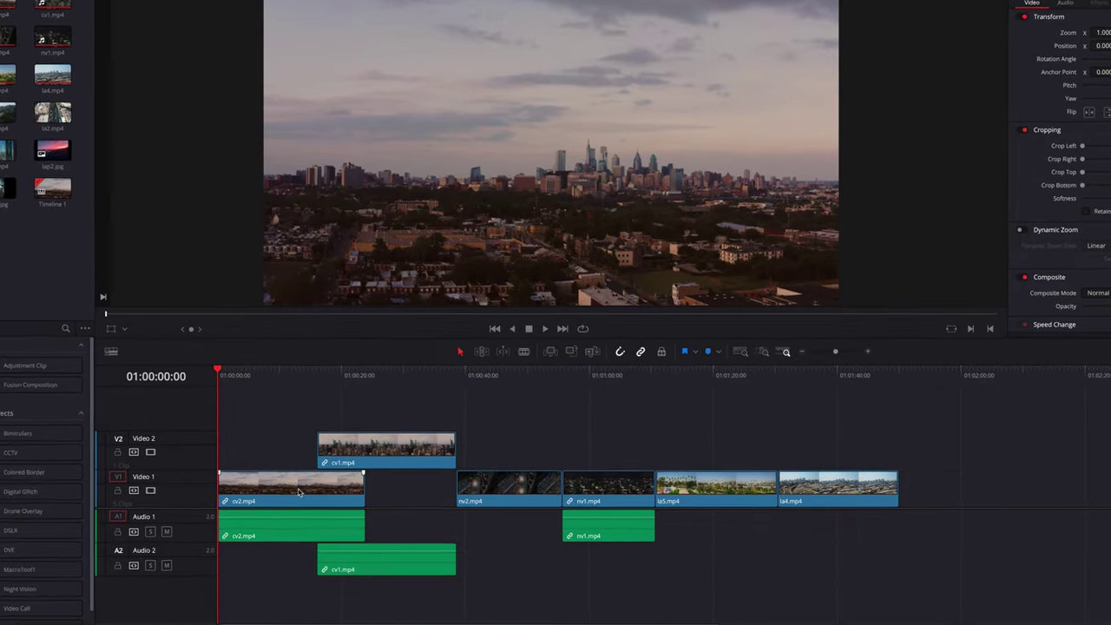
Step: Marquee-select cv2 and cv1 with their audio and merge them into Compound Clip 1
{"action": "left_click", "coordinate": [299, 497]}
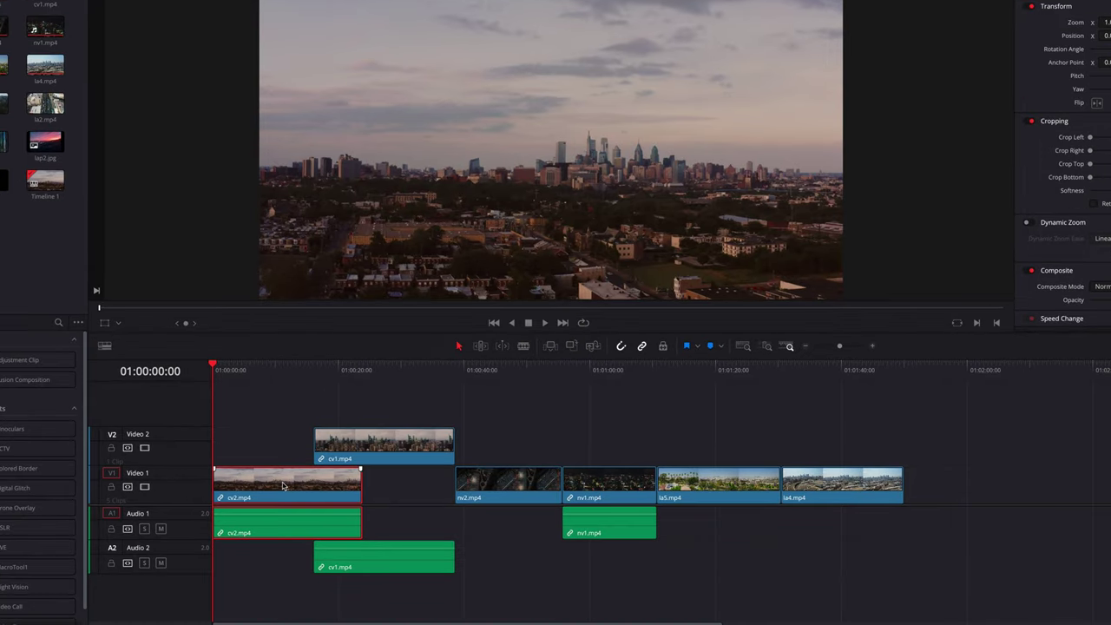
{"action": "left_click_drag", "start_coordinate": [262, 402], "coordinate": [410, 559]}
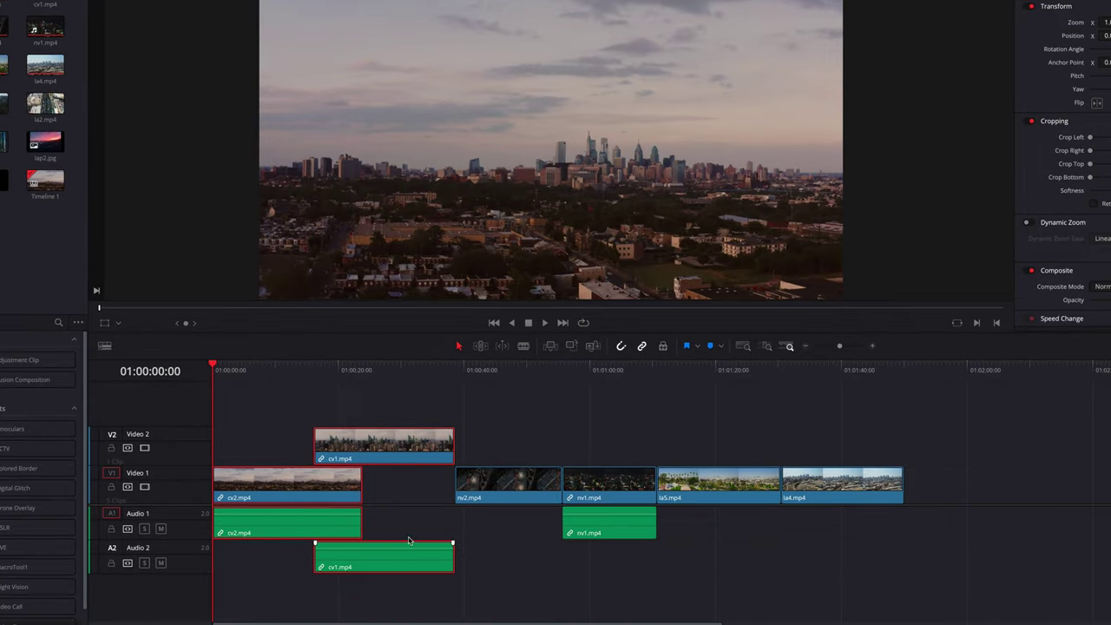
{"action": "right_click", "coordinate": [395, 449]}
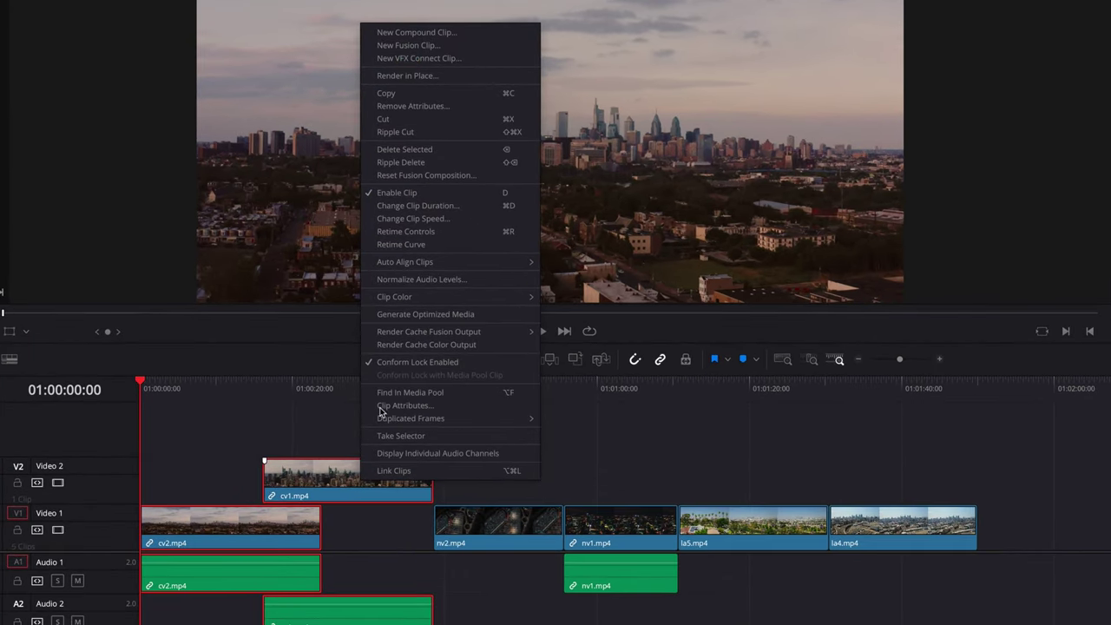
{"action": "left_click", "coordinate": [521, 33]}
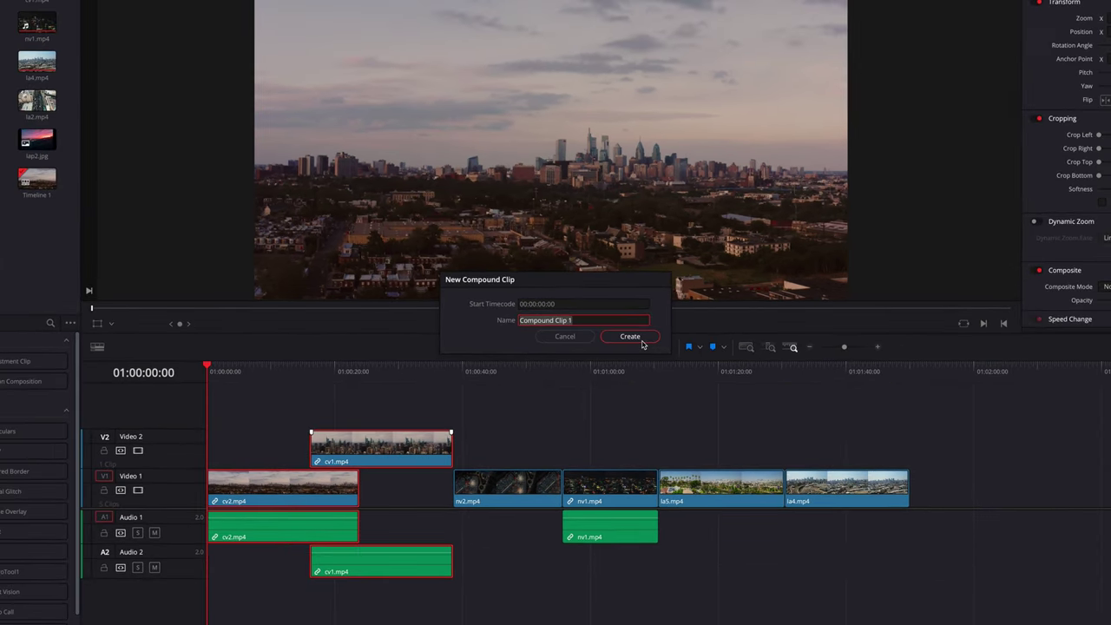
{"action": "left_click", "coordinate": [629, 337]}
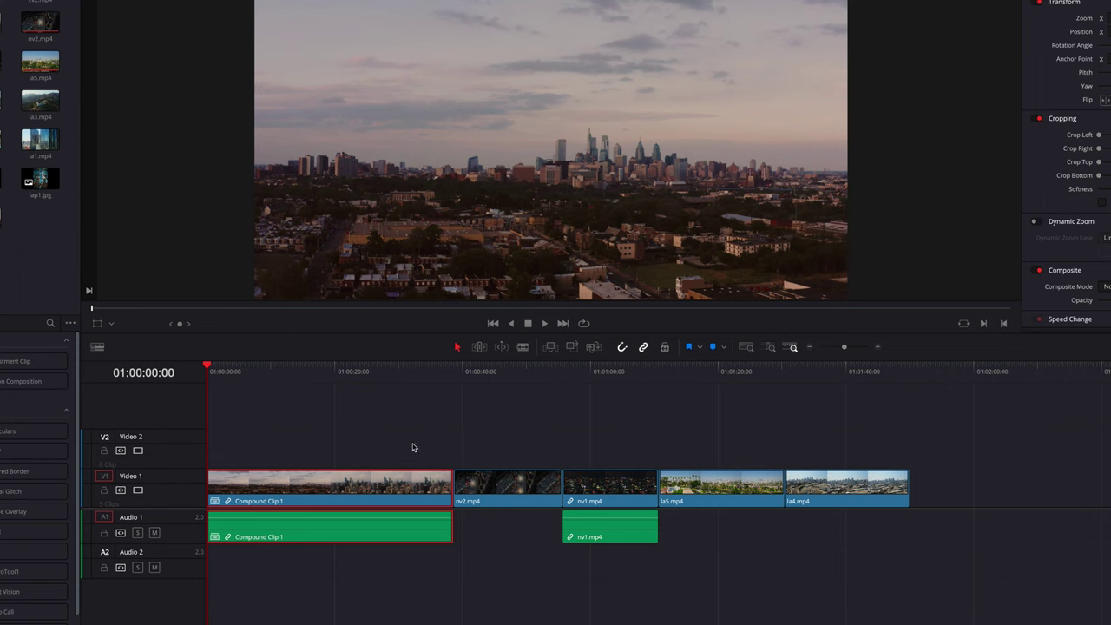
Step: Open Compound Clip 1 in its own timeline to edit its contents
{"action": "right_click", "coordinate": [366, 489]}
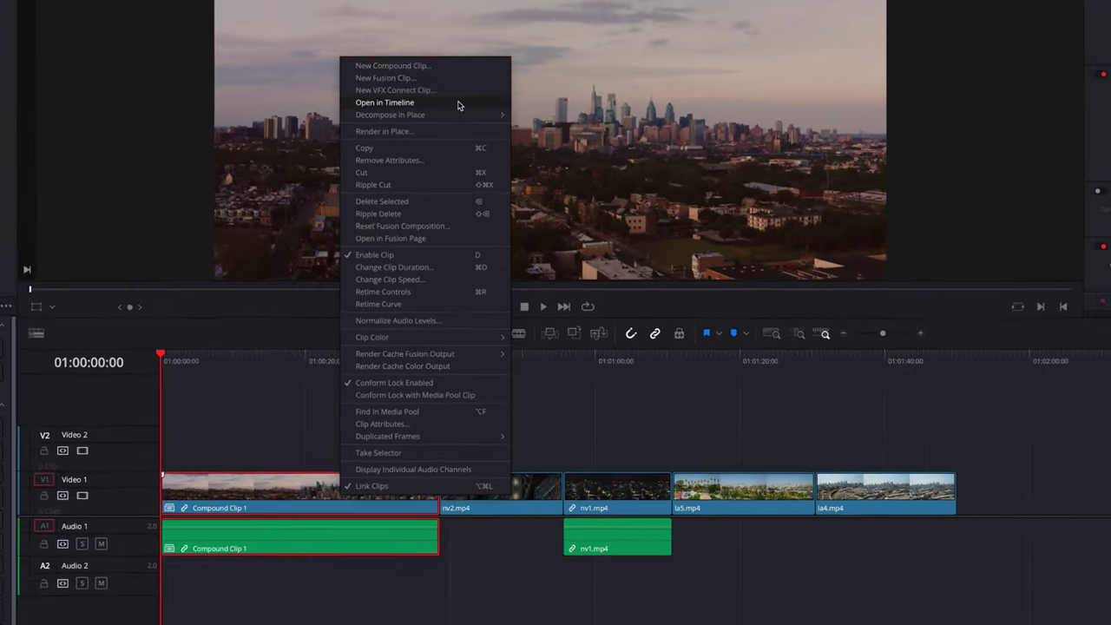
{"action": "left_click", "coordinate": [458, 105]}
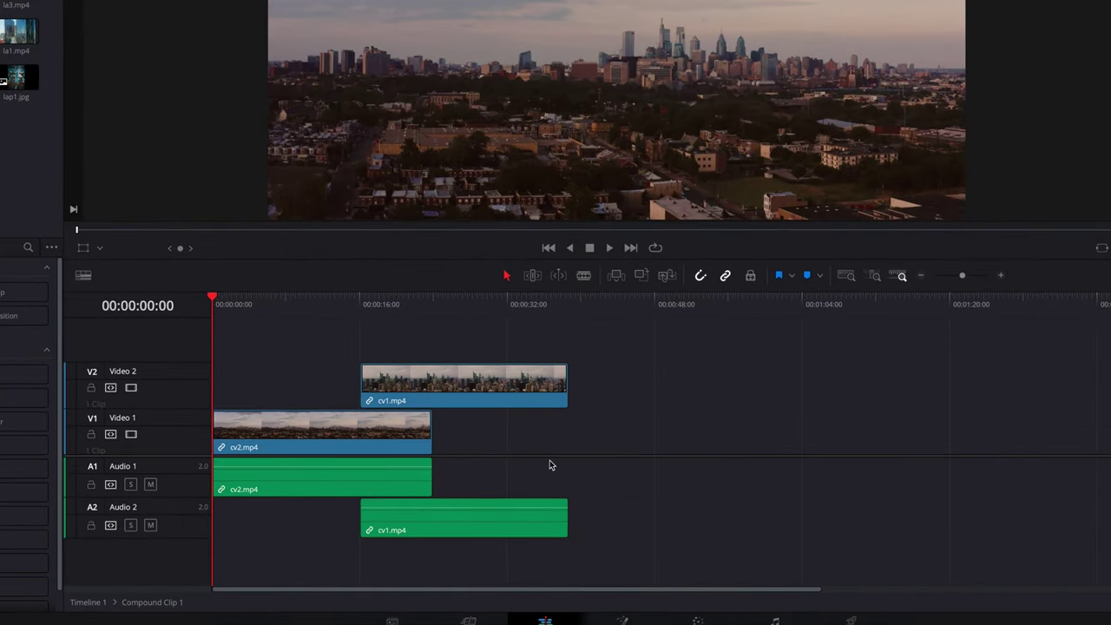
{"action": "left_click", "coordinate": [531, 394]}
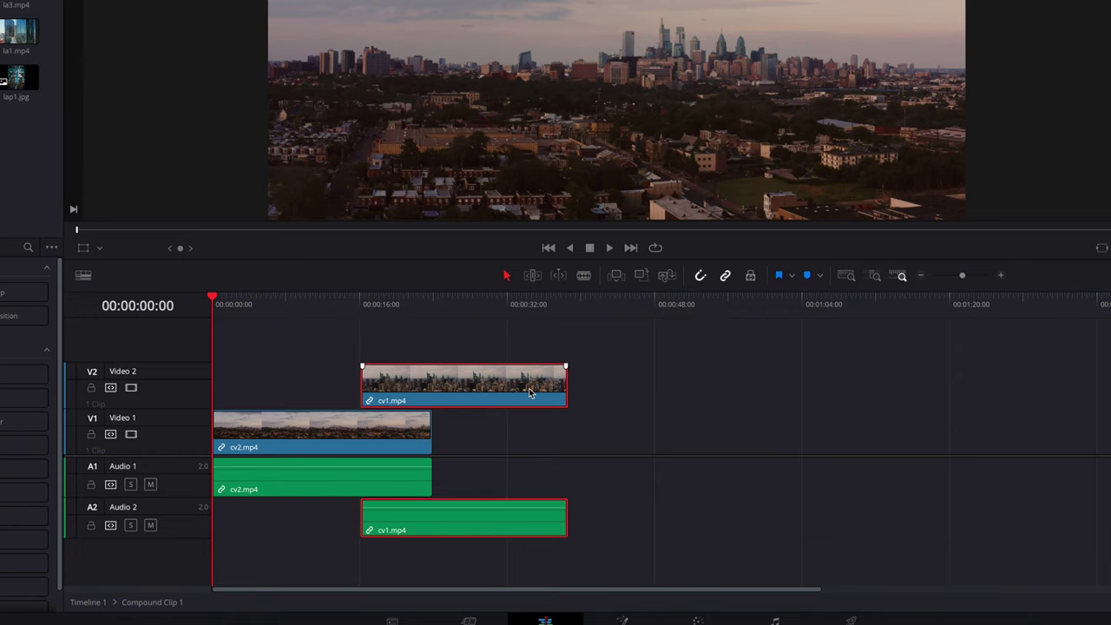
Step: Trim cv2's end back to about 00:00:16, then go back to Timeline 1
{"action": "left_click", "coordinate": [427, 426]}
{"action": "left_click_drag", "start_coordinate": [426, 426], "coordinate": [358, 426]}
{"action": "left_click", "coordinate": [460, 438]}
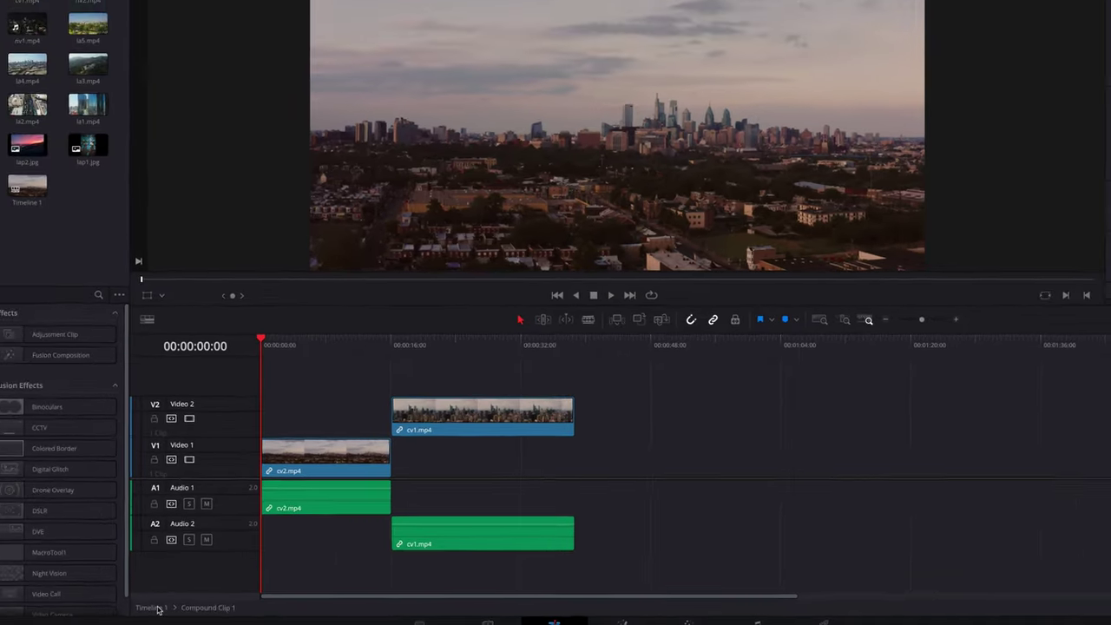
{"action": "left_click", "coordinate": [87, 602]}
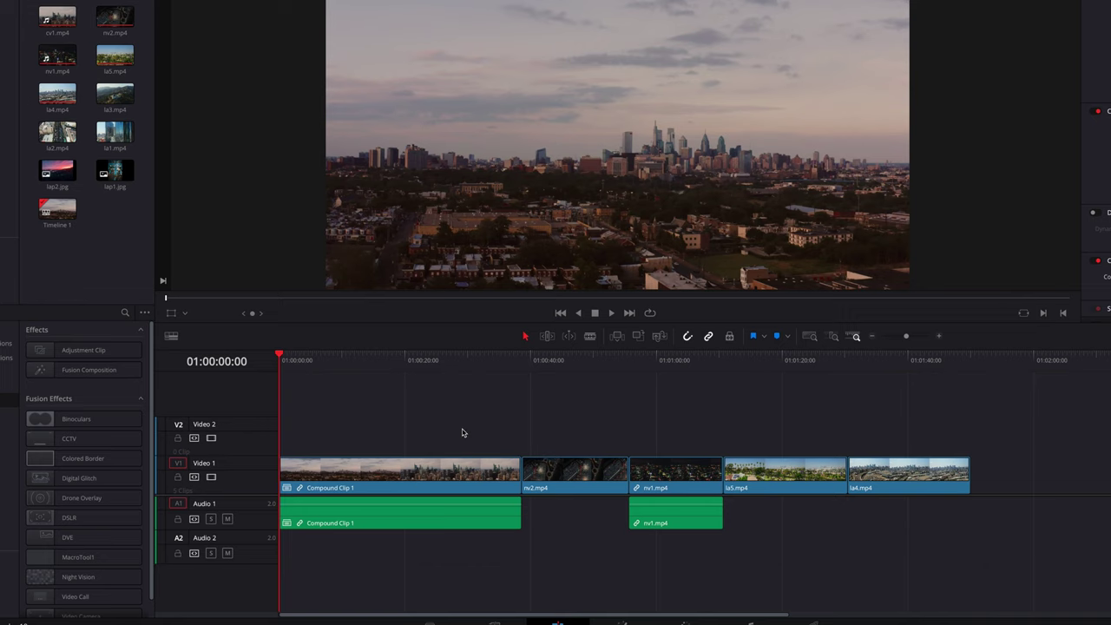
Step: Decompose Compound Clip 1 in place using clips only, restoring cv2 and cv1
{"action": "right_click", "coordinate": [441, 469]}
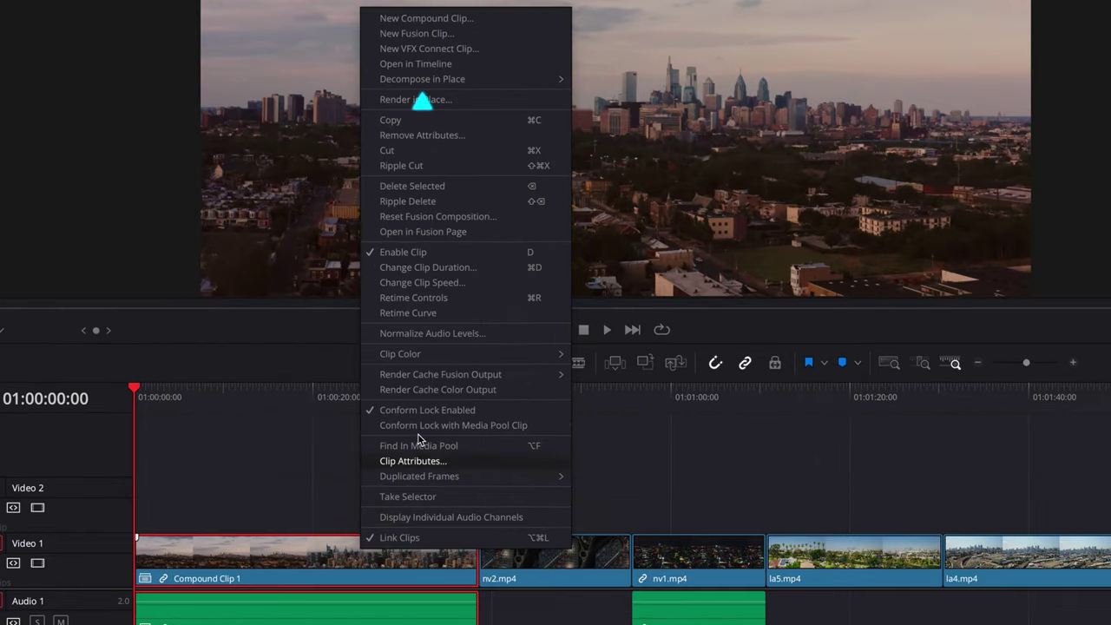
{"action": "mouse_move", "coordinate": [486, 84]}
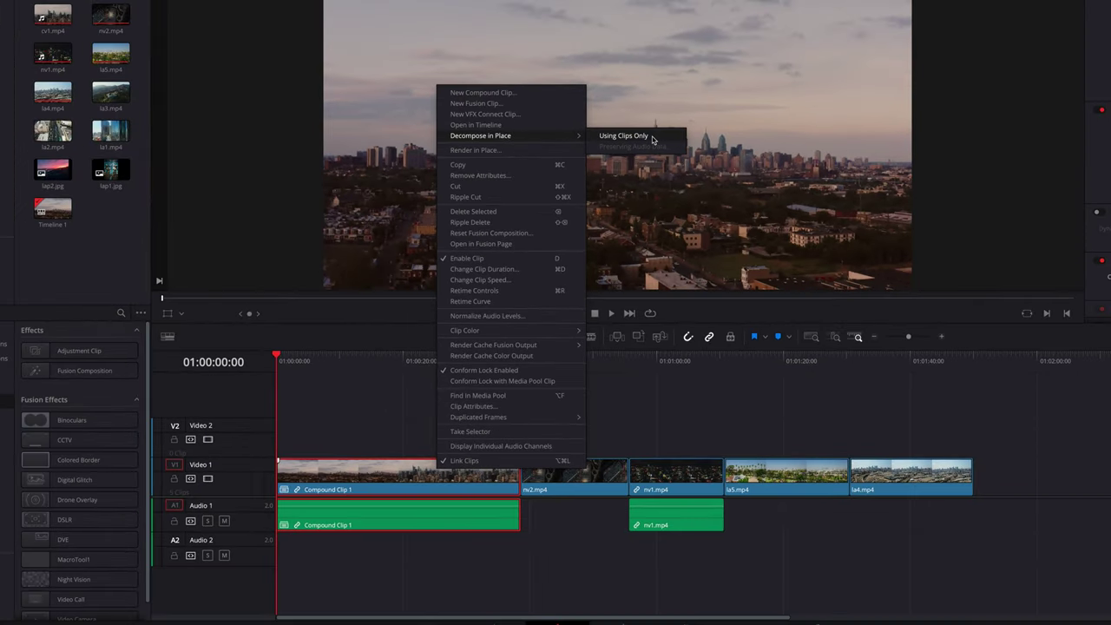
{"action": "left_click", "coordinate": [623, 136]}
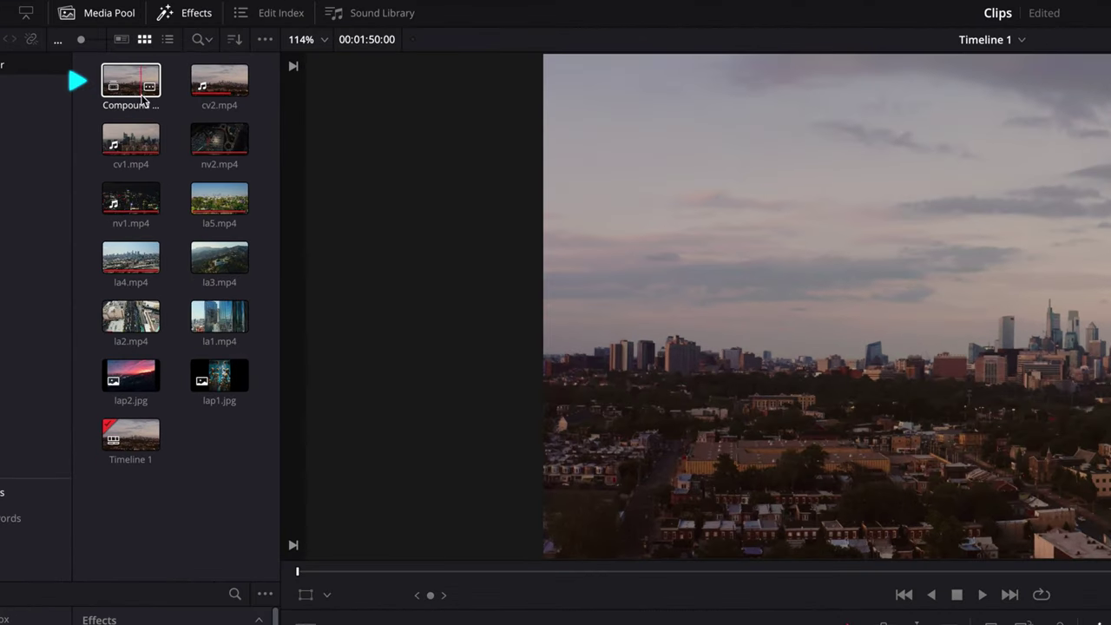
Step: Delete the loose cv2 and cv1 clips and drop Compound Clip 1 from the Media Pool at V1's start
{"action": "mouse_move", "coordinate": [151, 89]}
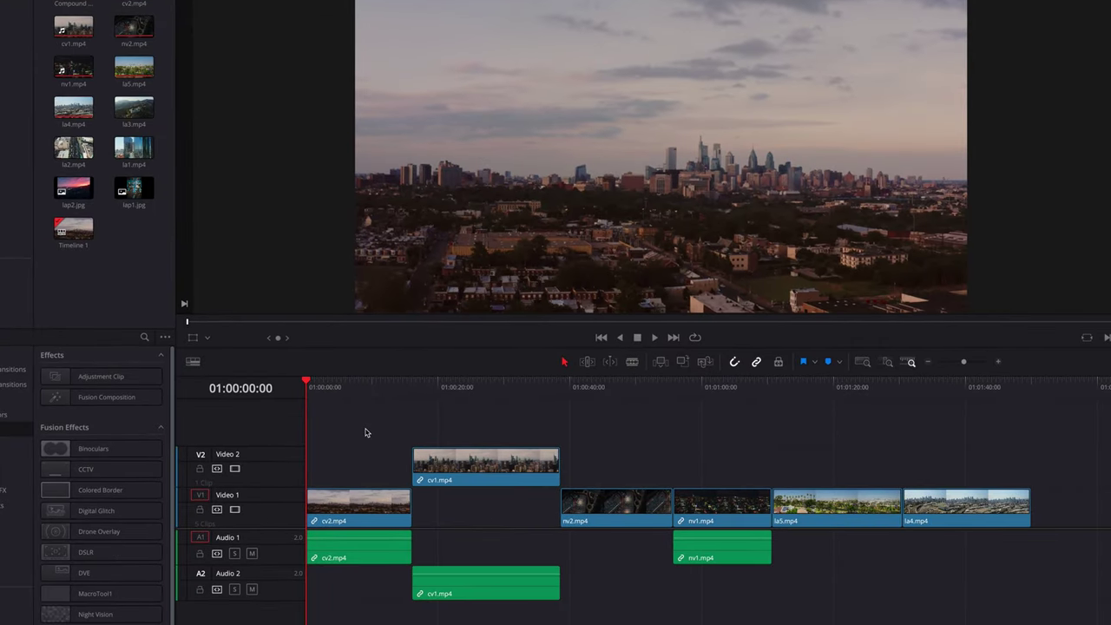
{"action": "left_click_drag", "start_coordinate": [365, 432], "coordinate": [519, 597]}
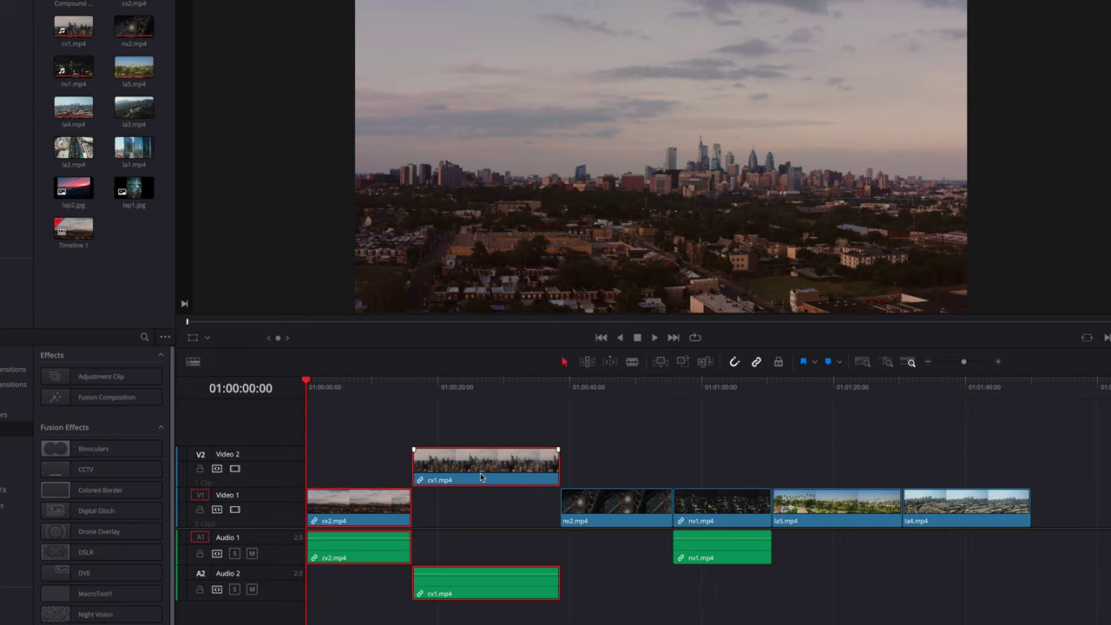
{"action": "key", "text": "BackSpace"}
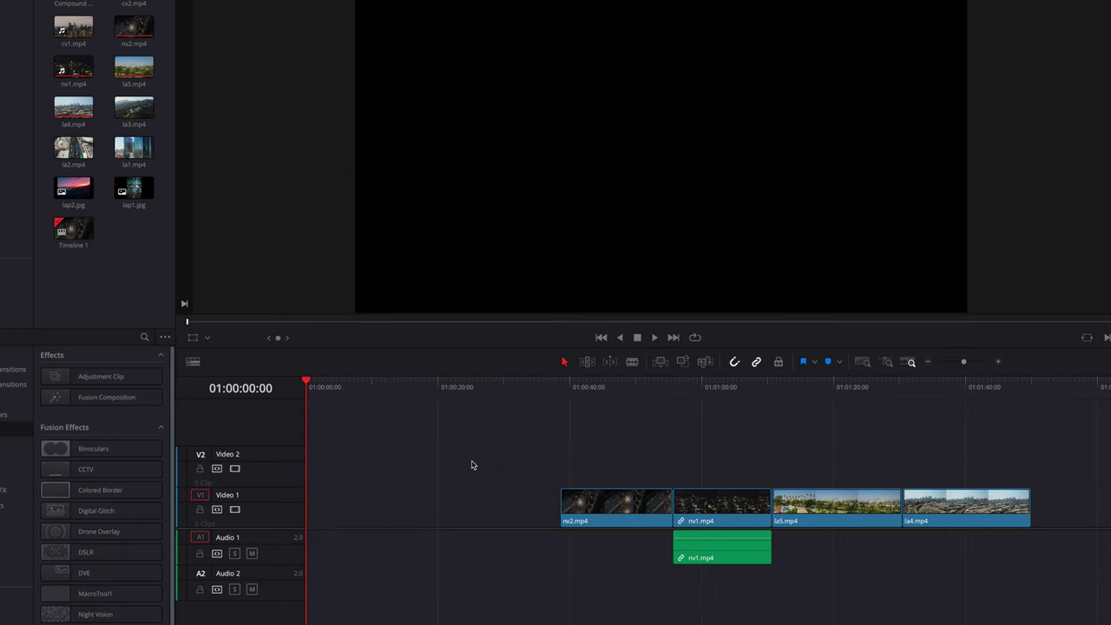
{"action": "left_click_drag", "start_coordinate": [75, 33], "coordinate": [302, 552]}
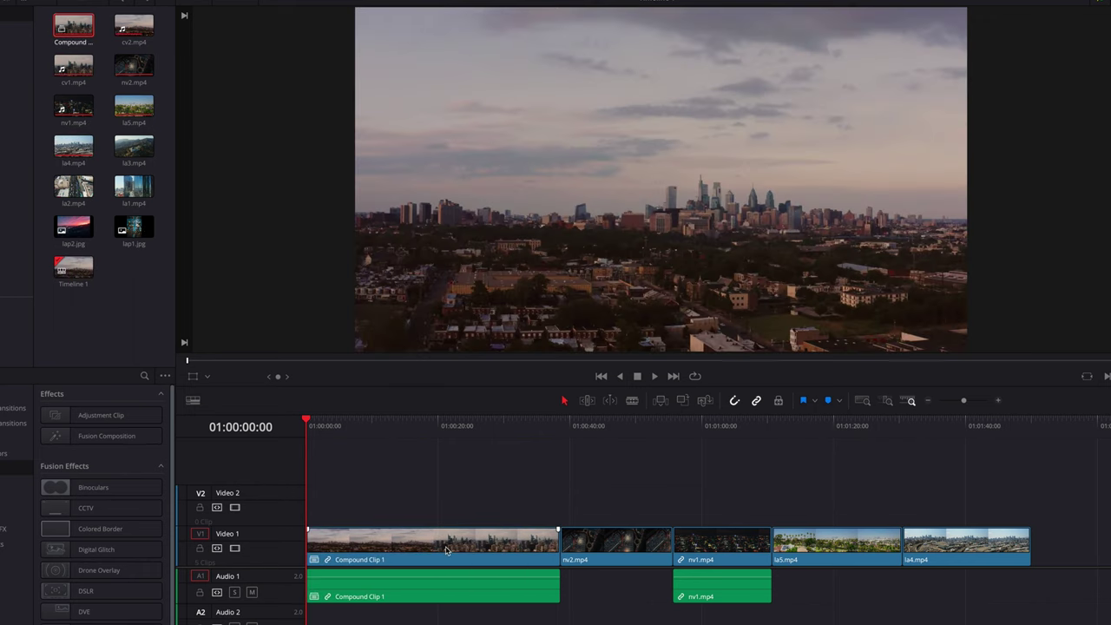
Step: Open Compound Clip 1's timeline to inspect its contents, then return to Timeline 1
{"action": "right_click", "coordinate": [445, 546]}
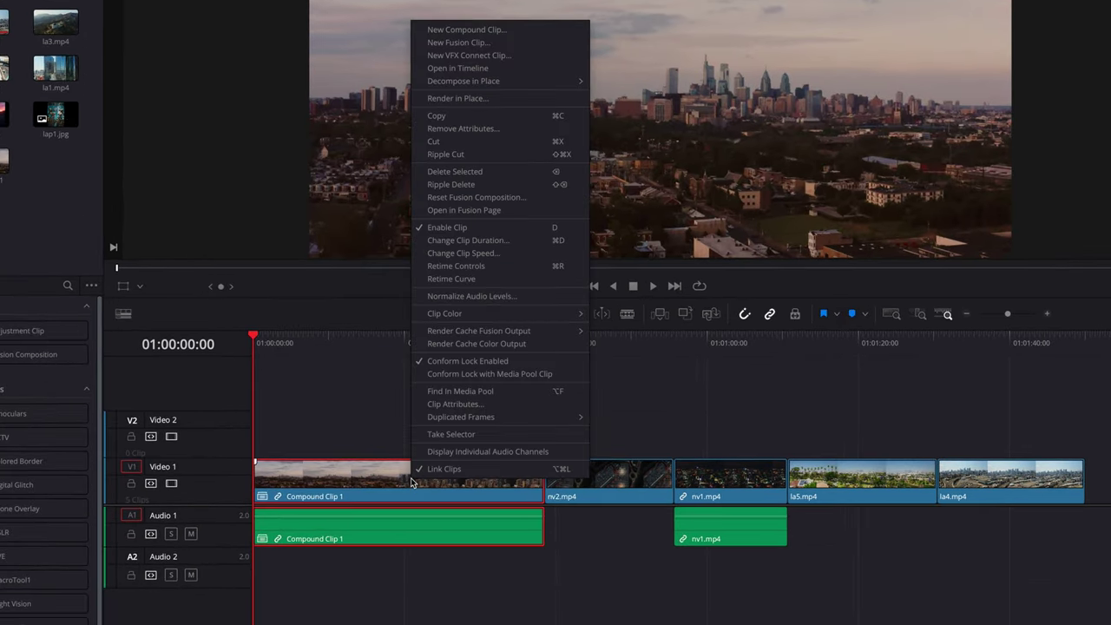
{"action": "left_click", "coordinate": [508, 69]}
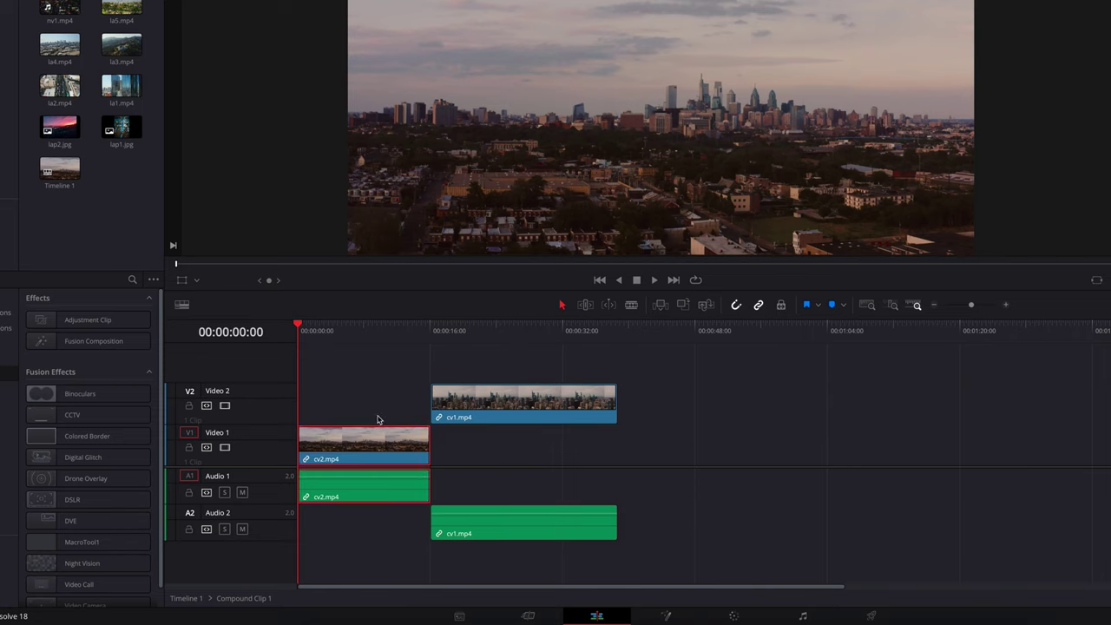
{"action": "left_click", "coordinate": [379, 409]}
{"action": "left_click", "coordinate": [375, 531]}
{"action": "left_click", "coordinate": [376, 531]}
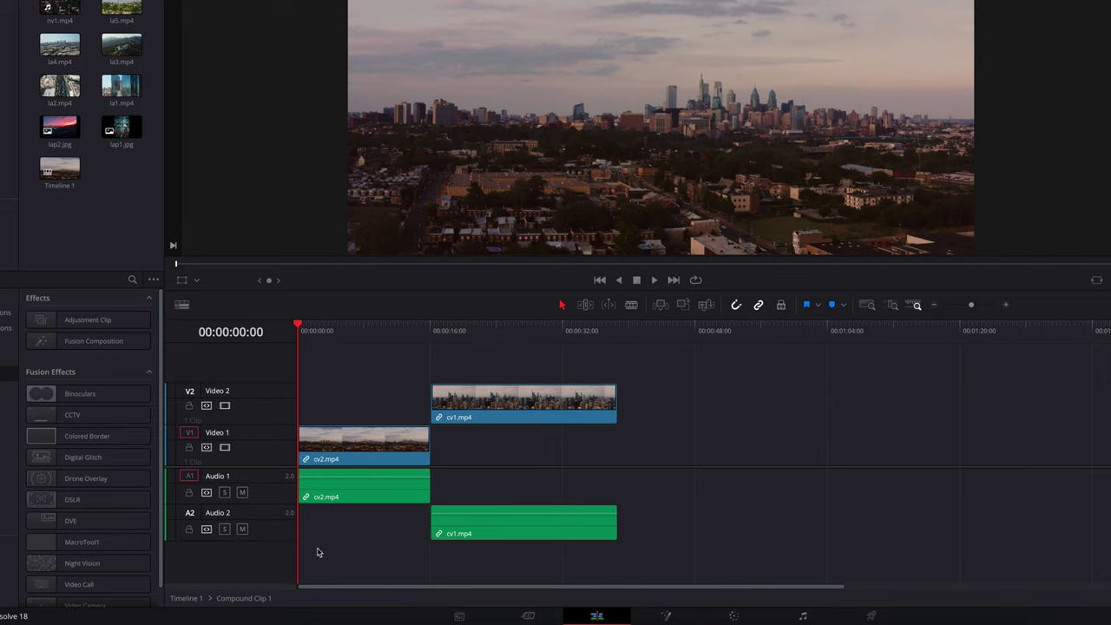
{"action": "left_click", "coordinate": [192, 600]}
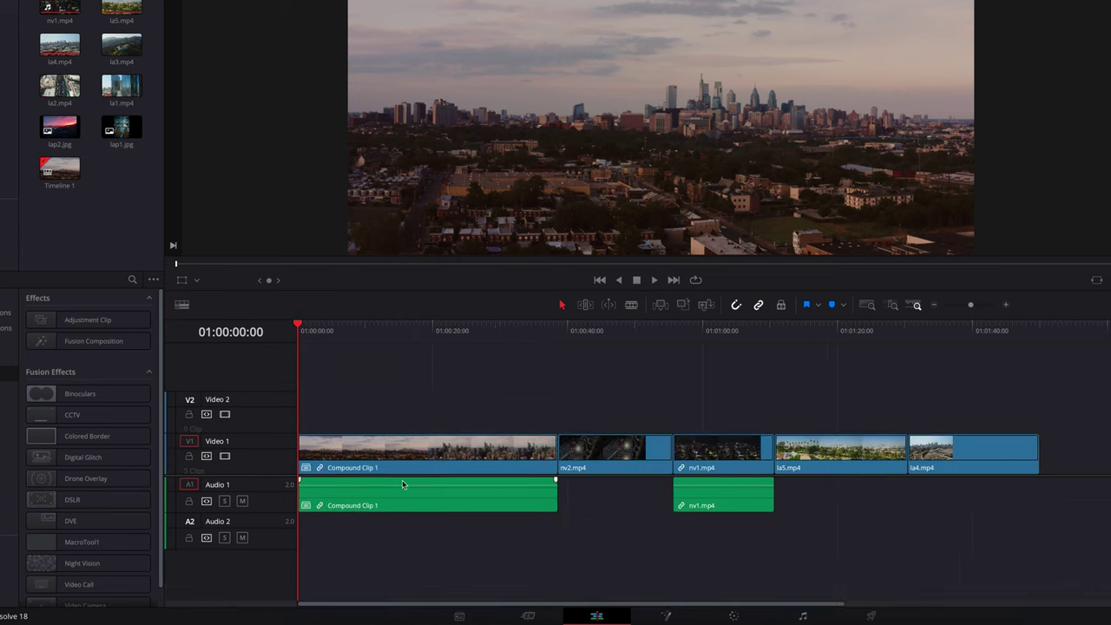
Step: Decompose Compound Clip 1 in place using clips only into cv2 and cv1
{"action": "right_click", "coordinate": [436, 450]}
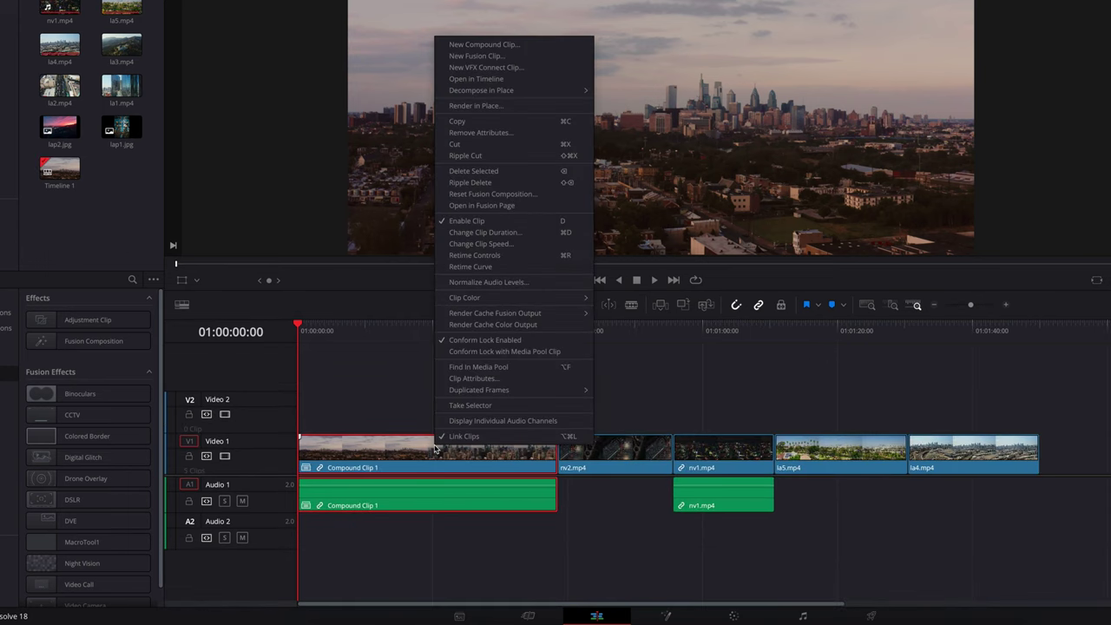
{"action": "mouse_move", "coordinate": [521, 90]}
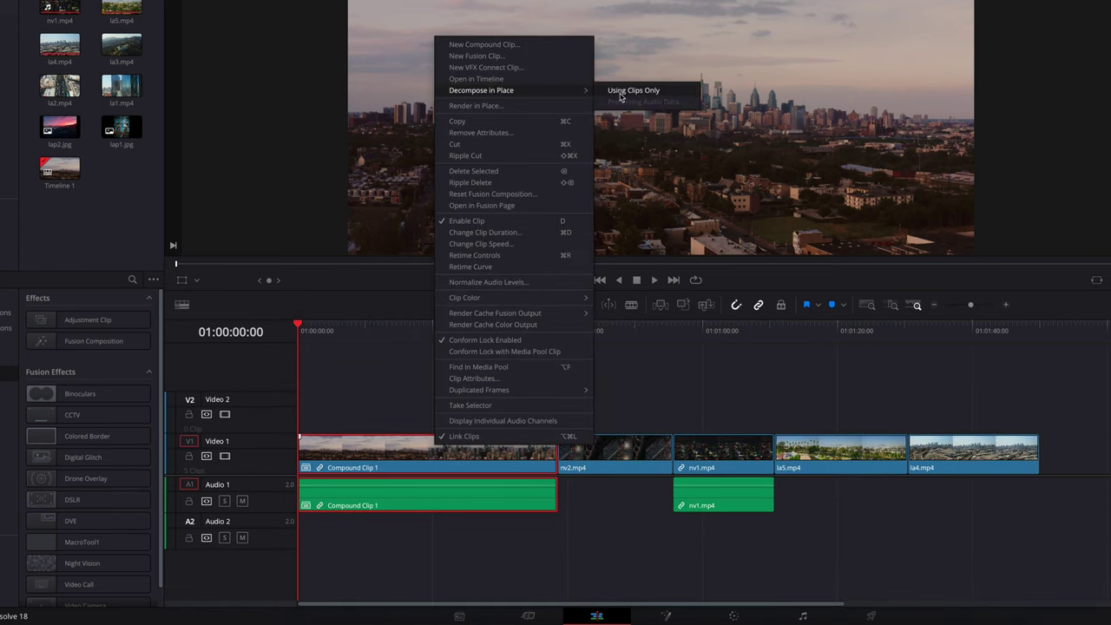
{"action": "left_click", "coordinate": [621, 91]}
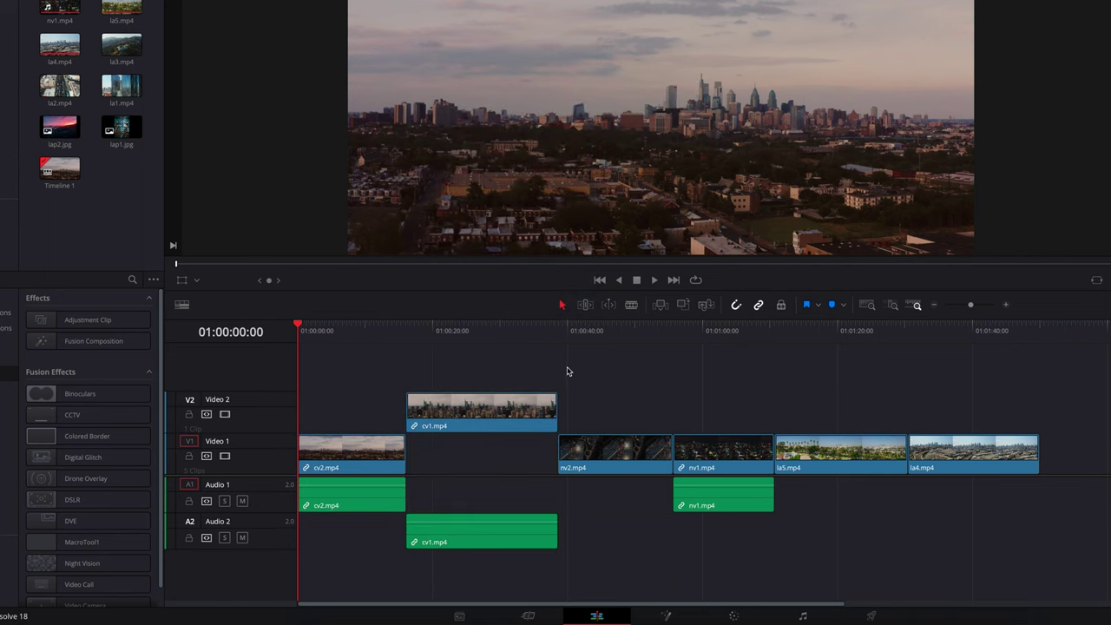
Step: Undo the decomposition, then try Zoom 2.370 on Compound Clip 1 and reset it to 1.000
{"action": "key", "text": "ctrl+z"}
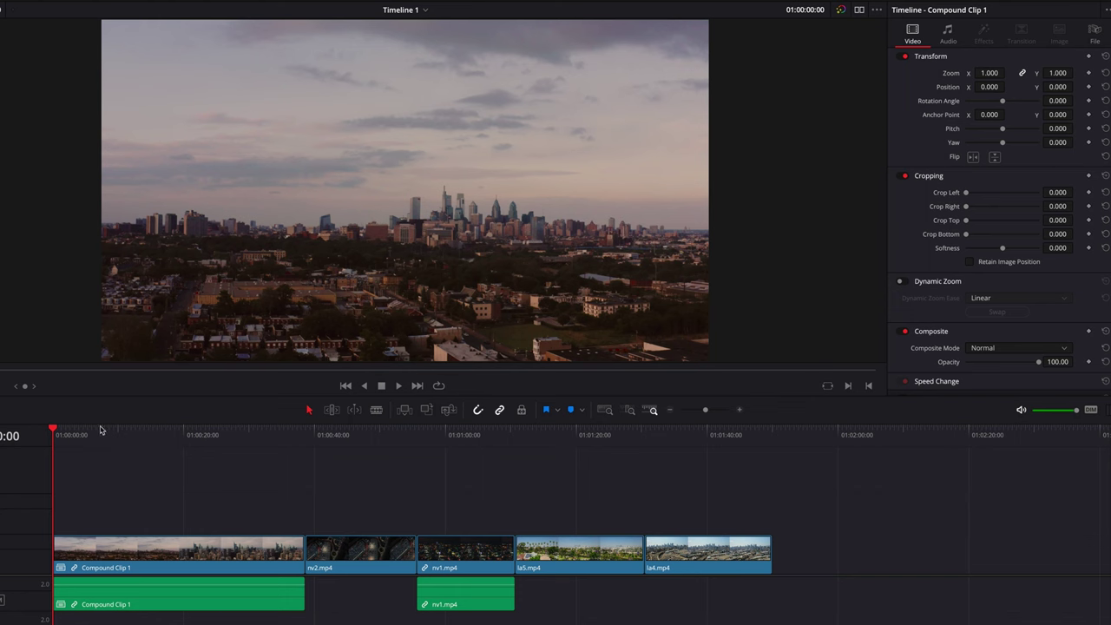
{"action": "left_click_drag", "start_coordinate": [89, 429], "coordinate": [106, 484]}
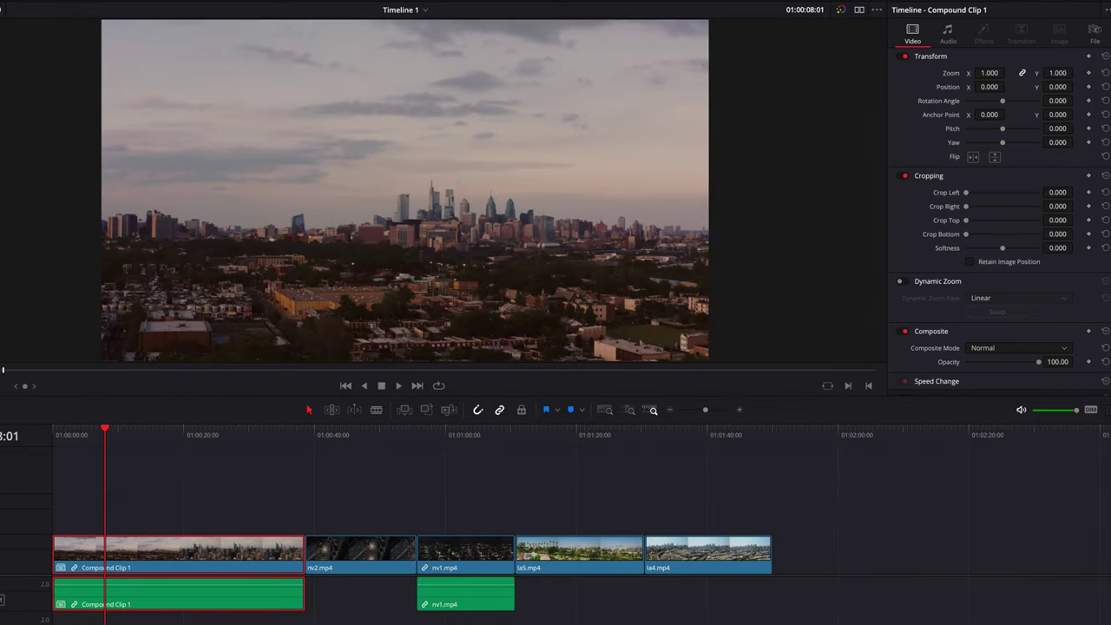
{"action": "left_click_drag", "start_coordinate": [990, 73], "coordinate": [990, 73]}
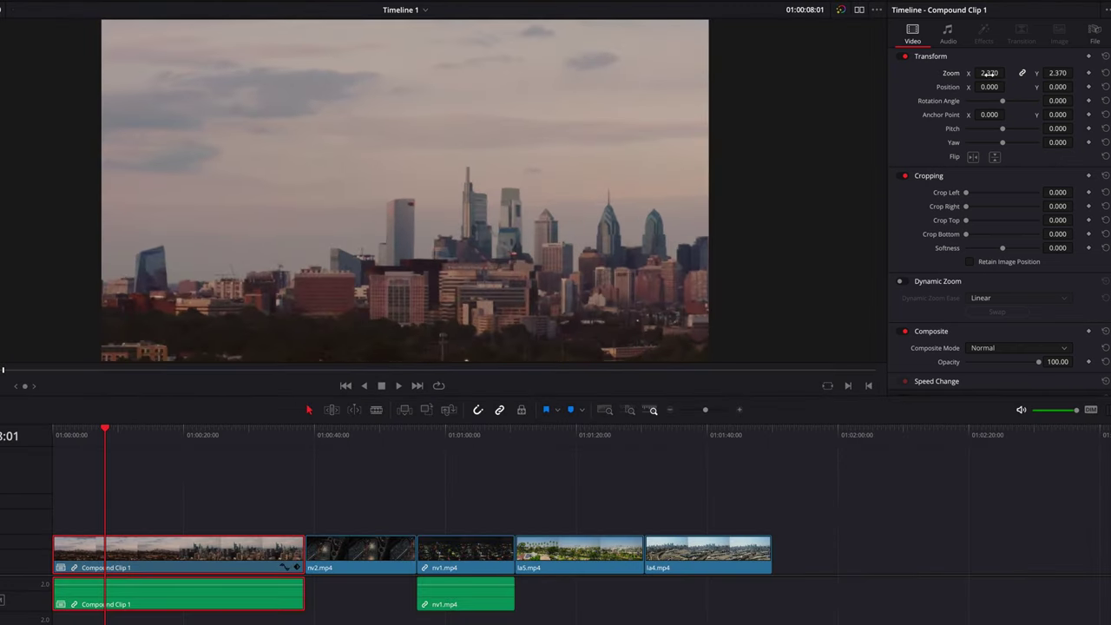
{"action": "left_click_drag", "start_coordinate": [112, 433], "coordinate": [53, 436]}
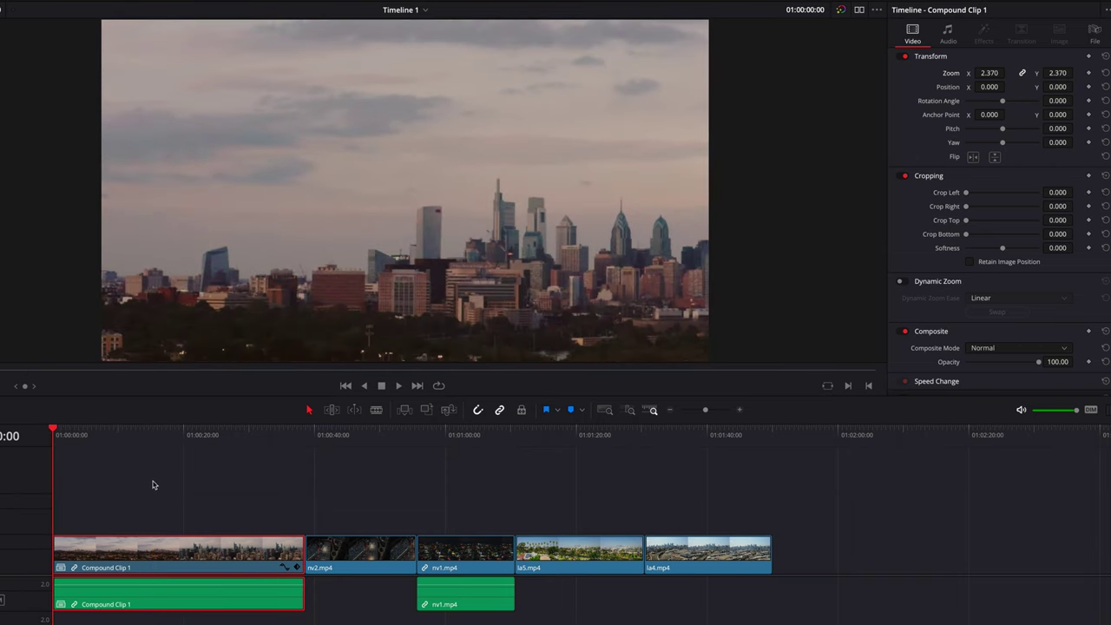
{"action": "double_click", "coordinate": [950, 77]}
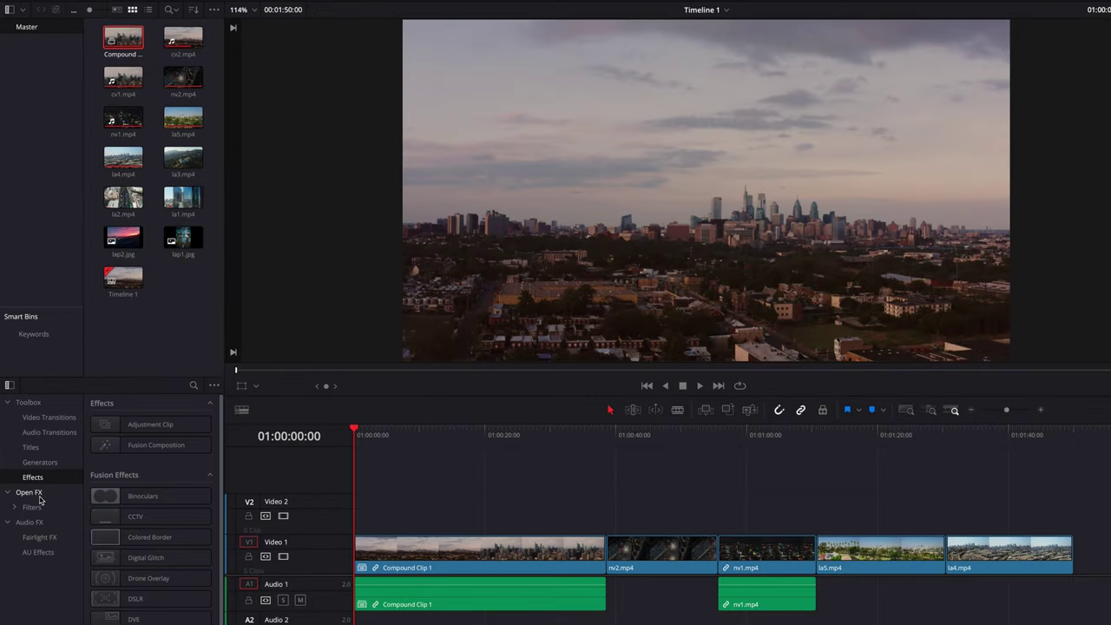
Step: Apply Box Blur to Compound Clip 1, preview it, then delete it in the Inspector's Effects
{"action": "left_click", "coordinate": [30, 492]}
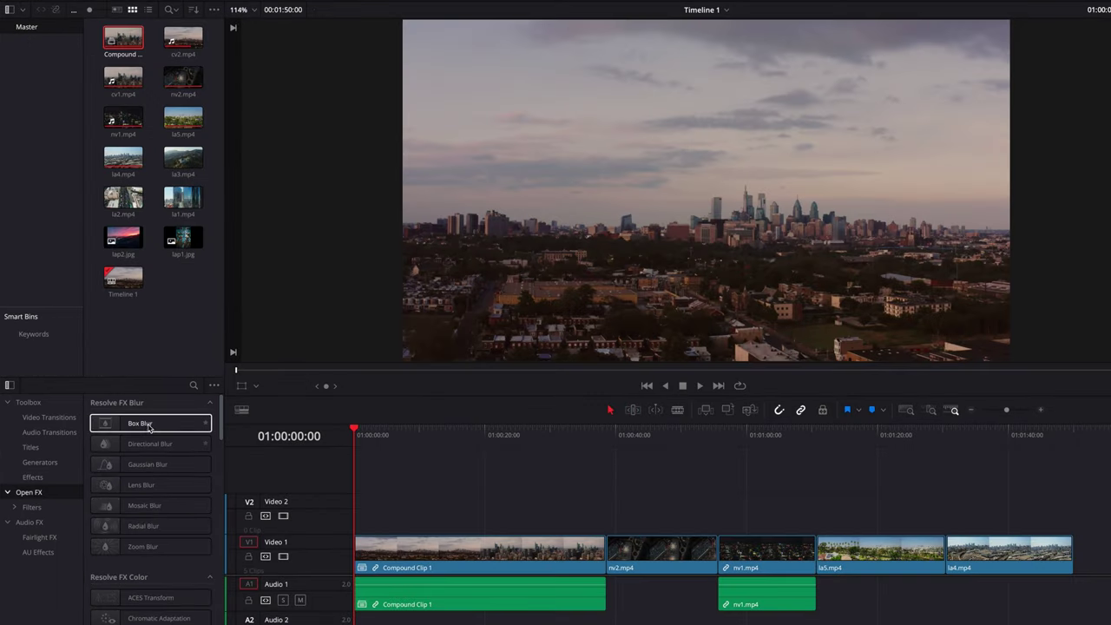
{"action": "left_click_drag", "start_coordinate": [130, 424], "coordinate": [499, 553]}
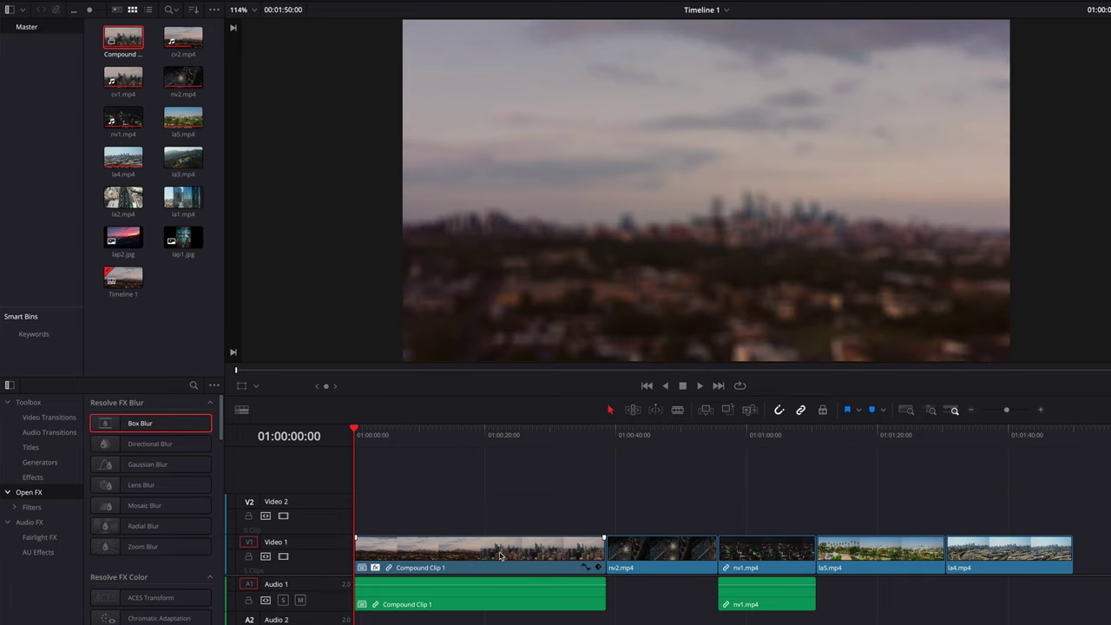
{"action": "left_click_drag", "start_coordinate": [441, 447], "coordinate": [355, 451]}
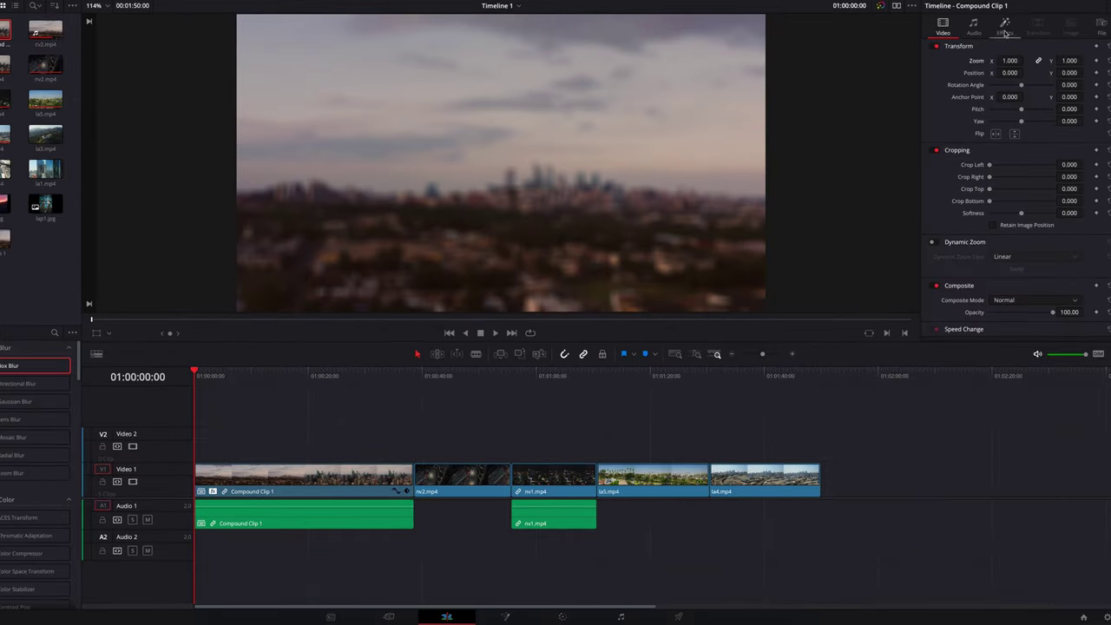
{"action": "left_click", "coordinate": [1006, 32]}
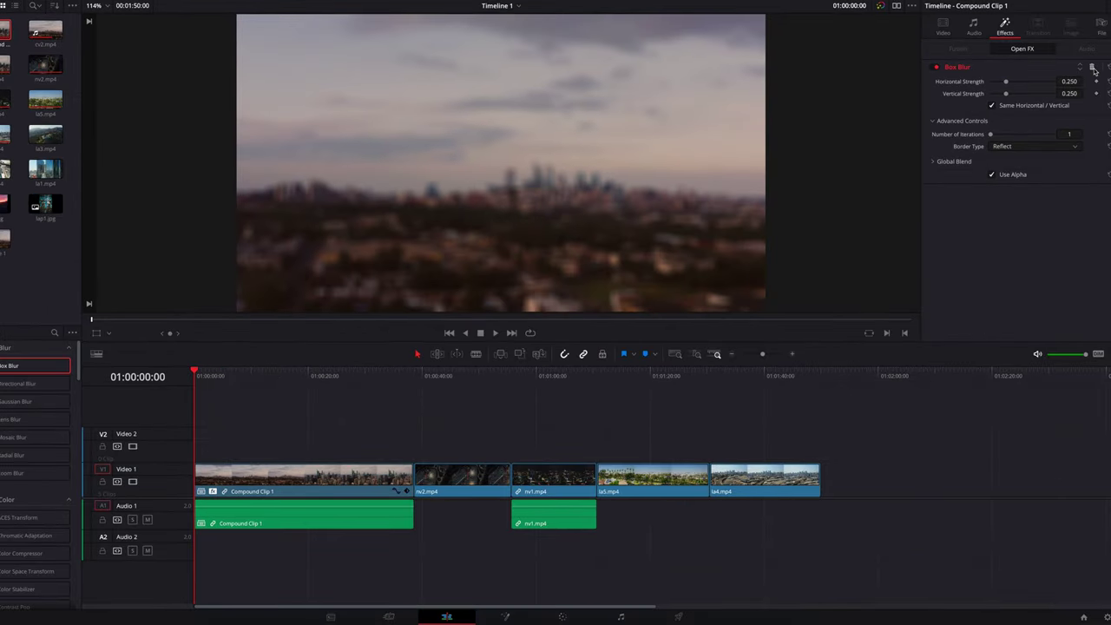
{"action": "left_click", "coordinate": [1094, 69]}
{"action": "left_click", "coordinate": [276, 476]}
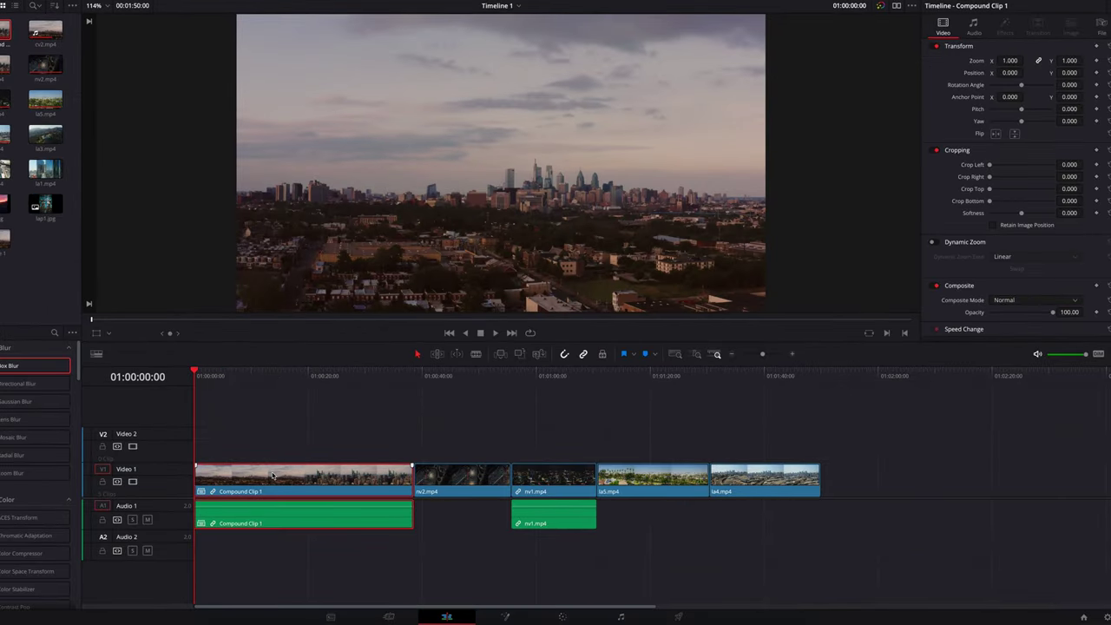
Step: In Fusion, insert a Text+ node reading 'Text' between MediaIn1 and MediaOut1, checking frames 528 and 744
{"action": "left_click", "coordinate": [505, 617]}
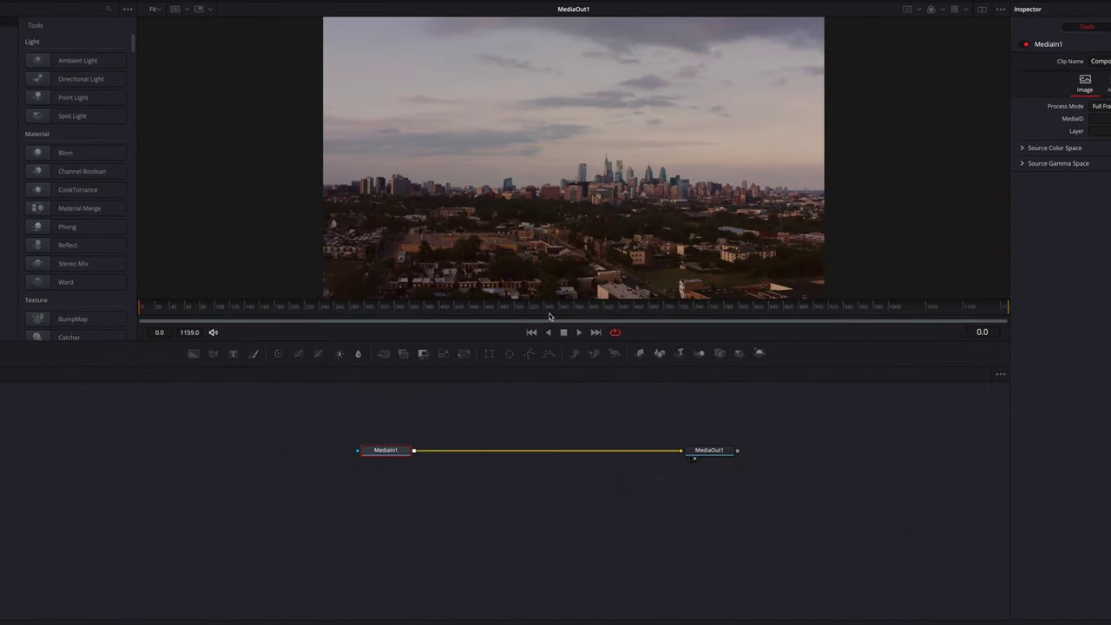
{"action": "left_click_drag", "start_coordinate": [549, 316], "coordinate": [141, 310]}
{"action": "left_click_drag", "start_coordinate": [234, 354], "coordinate": [537, 453]}
{"action": "left_click_drag", "start_coordinate": [382, 478], "coordinate": [540, 478]}
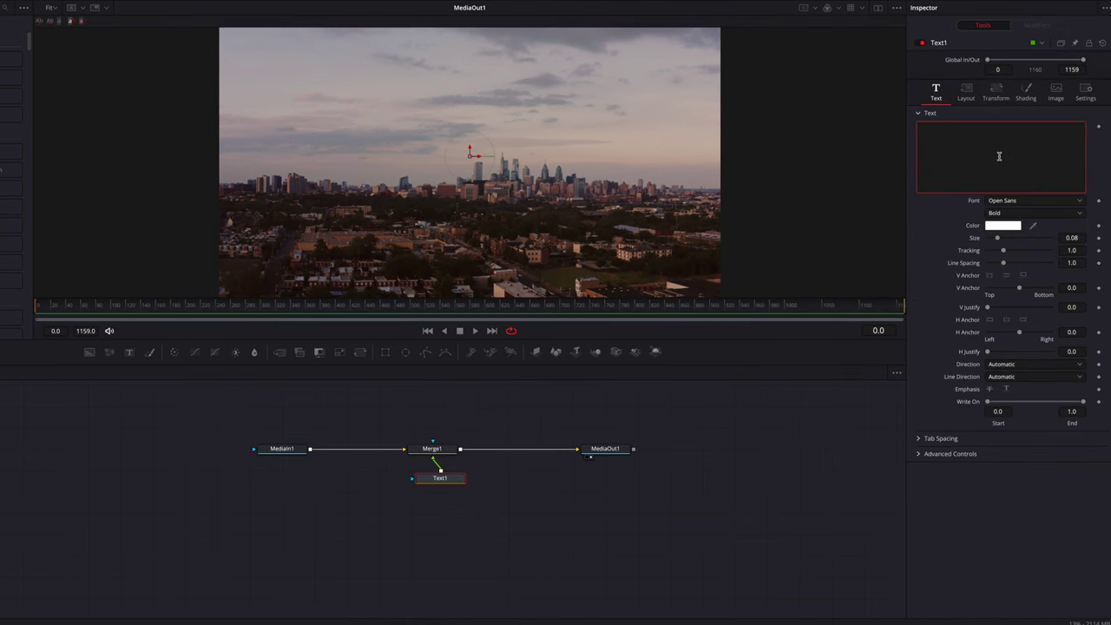
{"action": "type", "text": "Text"}
{"action": "left_click", "coordinate": [424, 308]}
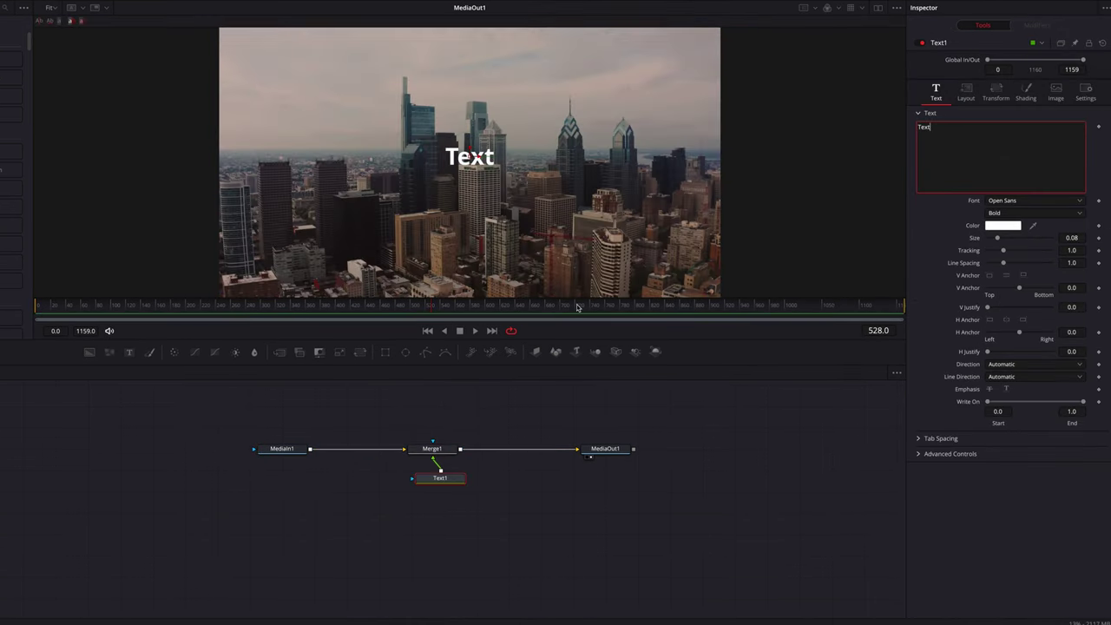
{"action": "left_click", "coordinate": [596, 306]}
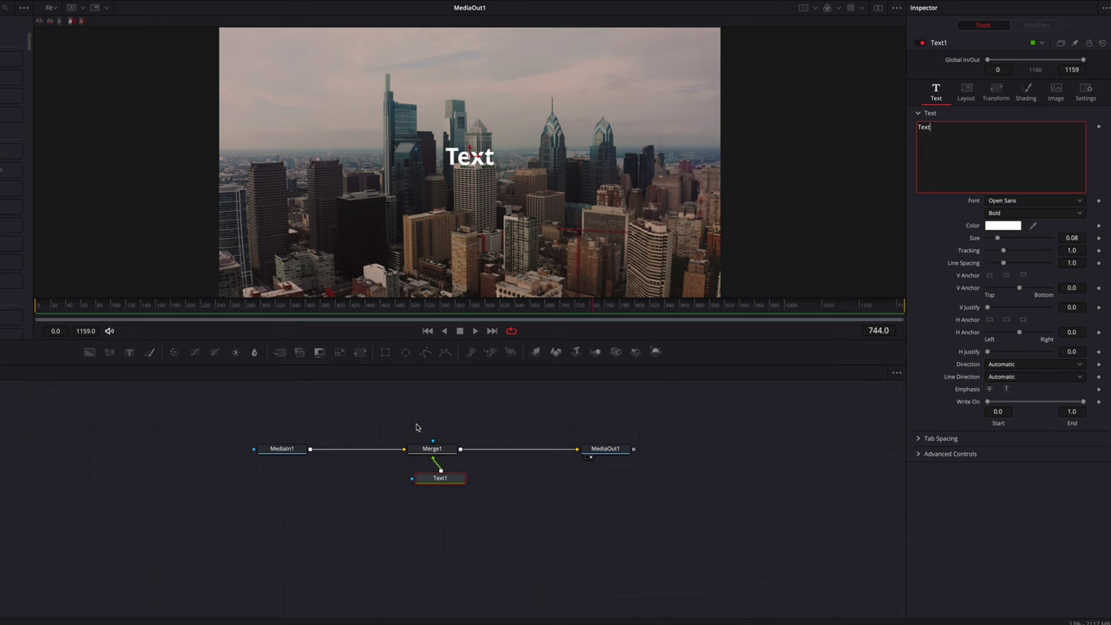
Step: Delete the Merge1 and Text1 nodes and move on to the Color page
{"action": "left_click_drag", "start_coordinate": [410, 420], "coordinate": [482, 500]}
{"action": "key", "text": "Delete"}
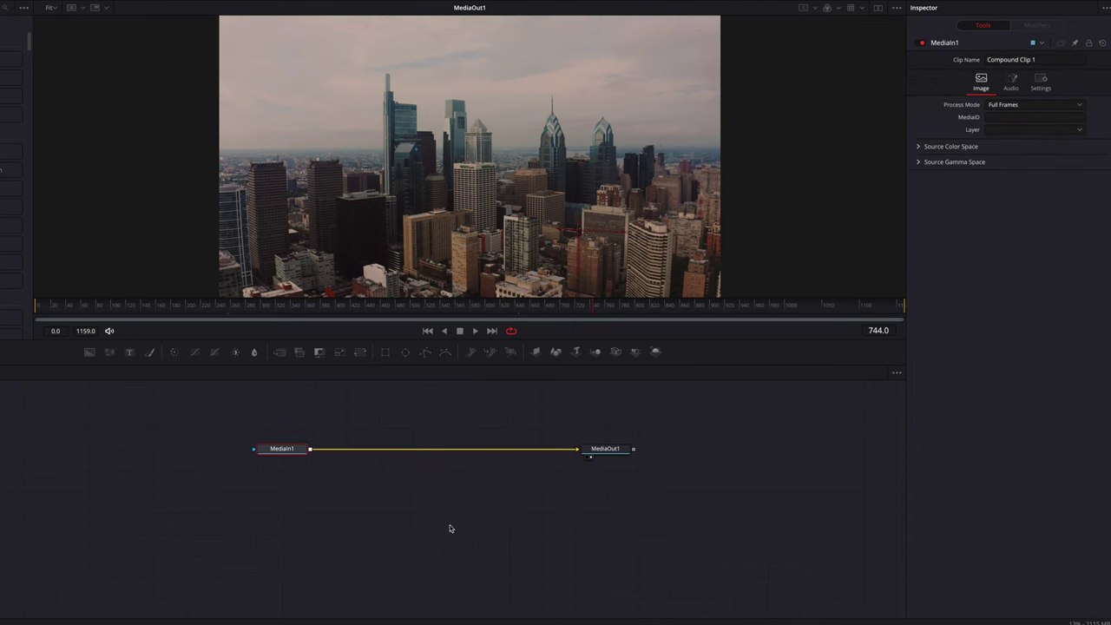
{"action": "left_click", "coordinate": [504, 616]}
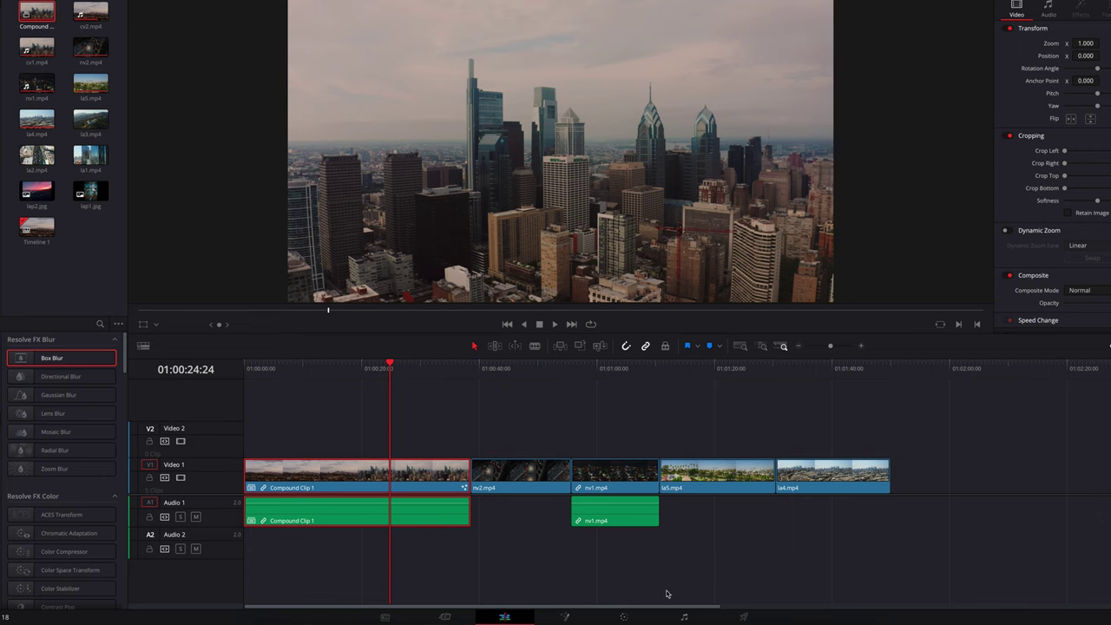
{"action": "left_click", "coordinate": [625, 617]}
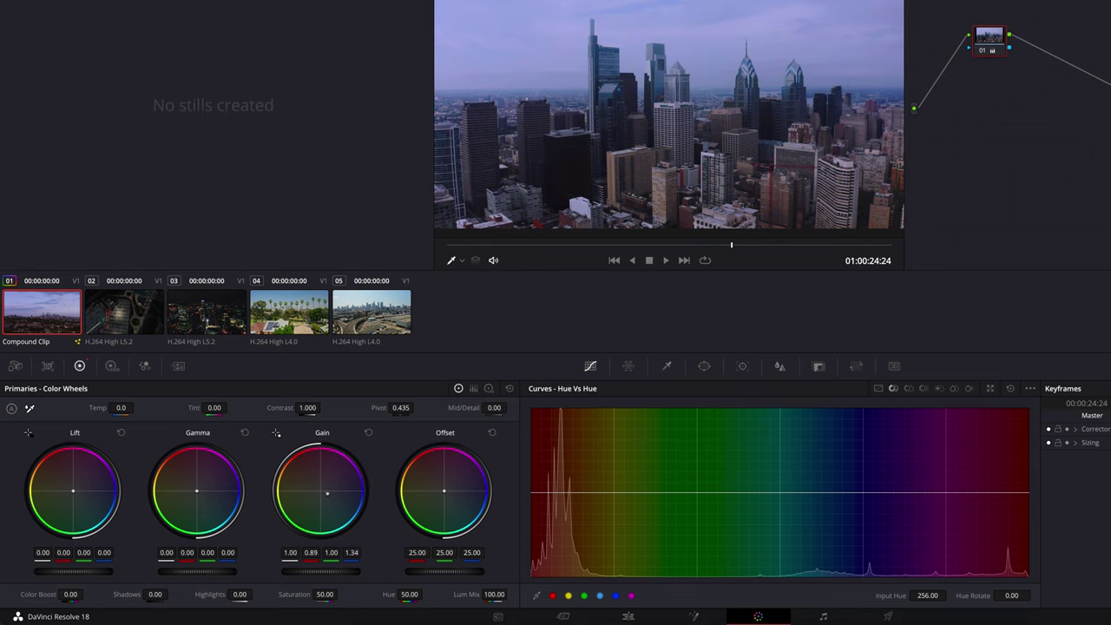
Step: Nudge Compound Clip 1's Gain balance toward blue, compare on the Edit page, then return to editing
{"action": "left_click_drag", "start_coordinate": [328, 494], "coordinate": [330, 496]}
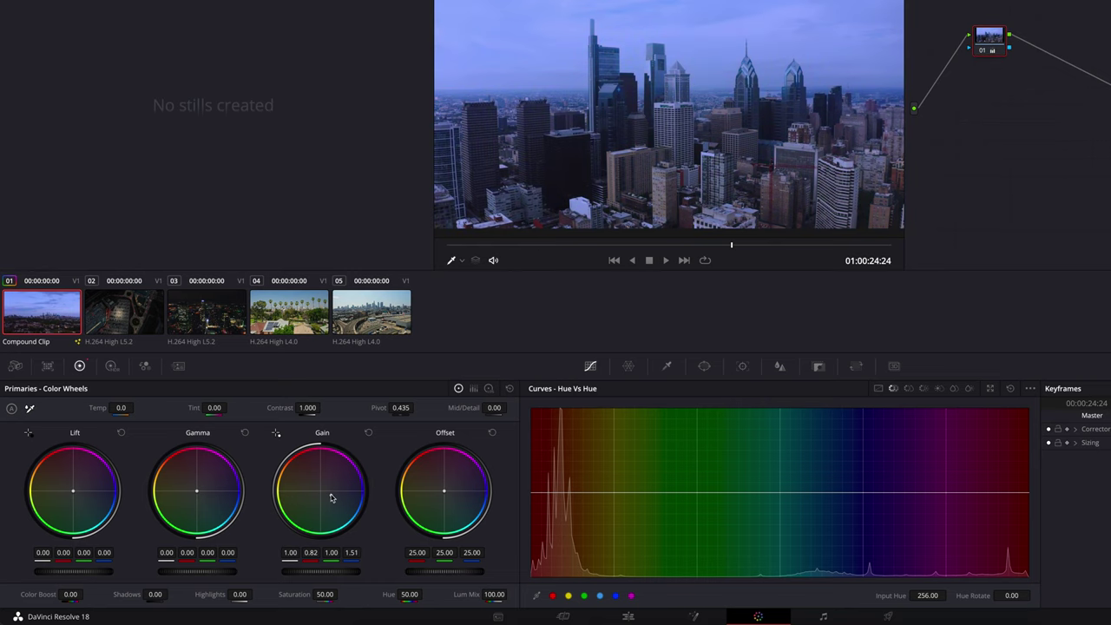
{"action": "left_click", "coordinate": [639, 617]}
{"action": "left_click_drag", "start_coordinate": [461, 410], "coordinate": [354, 430]}
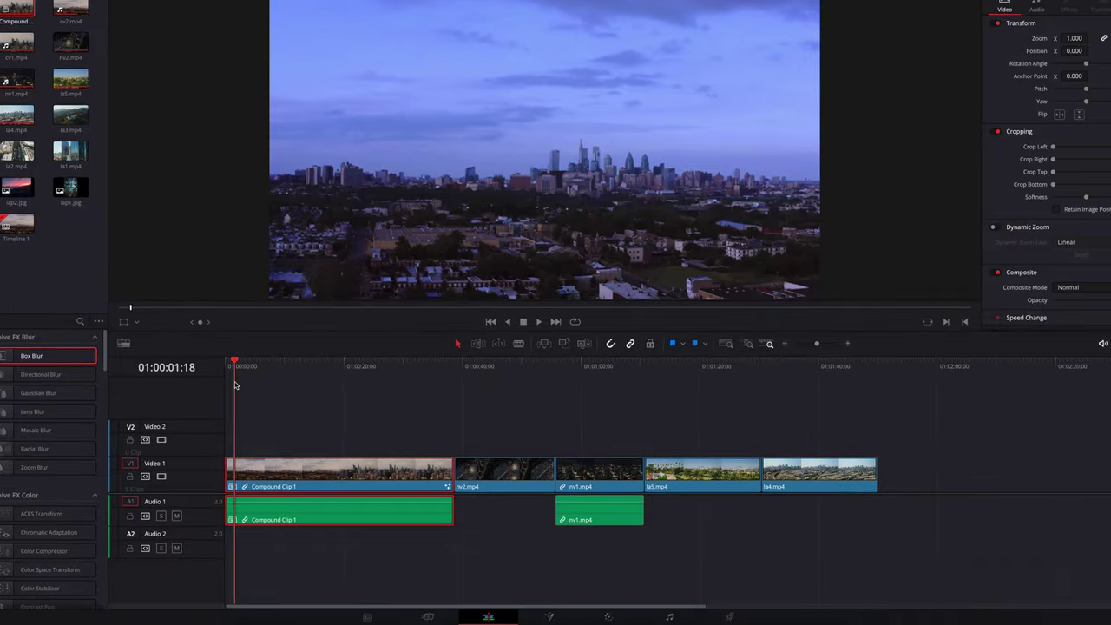
{"action": "left_click", "coordinate": [607, 616]}
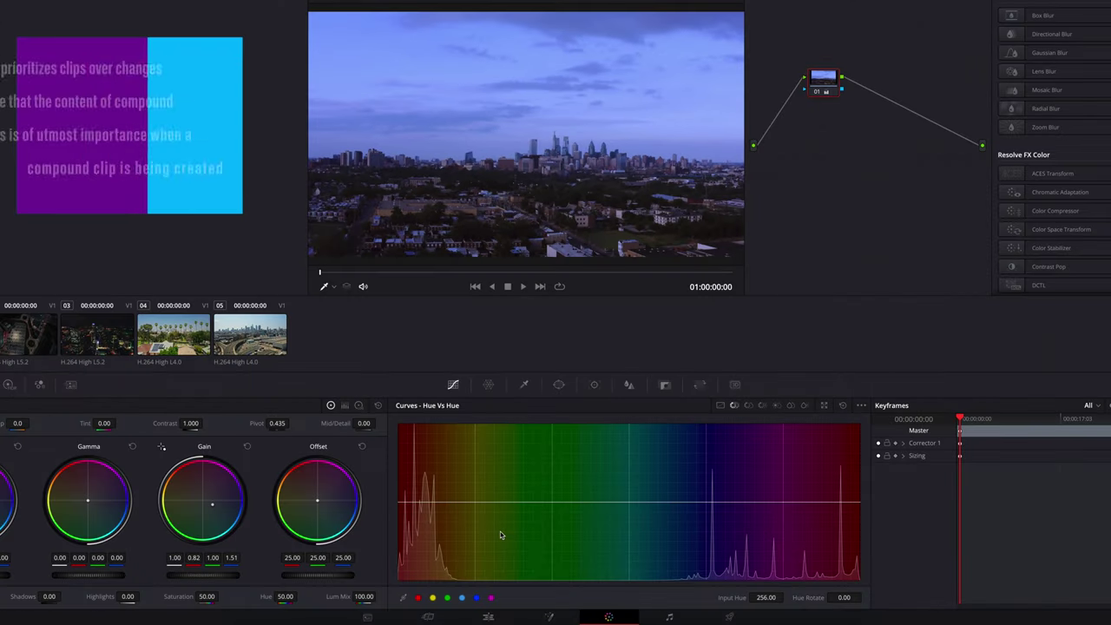
{"action": "left_click", "coordinate": [488, 616]}
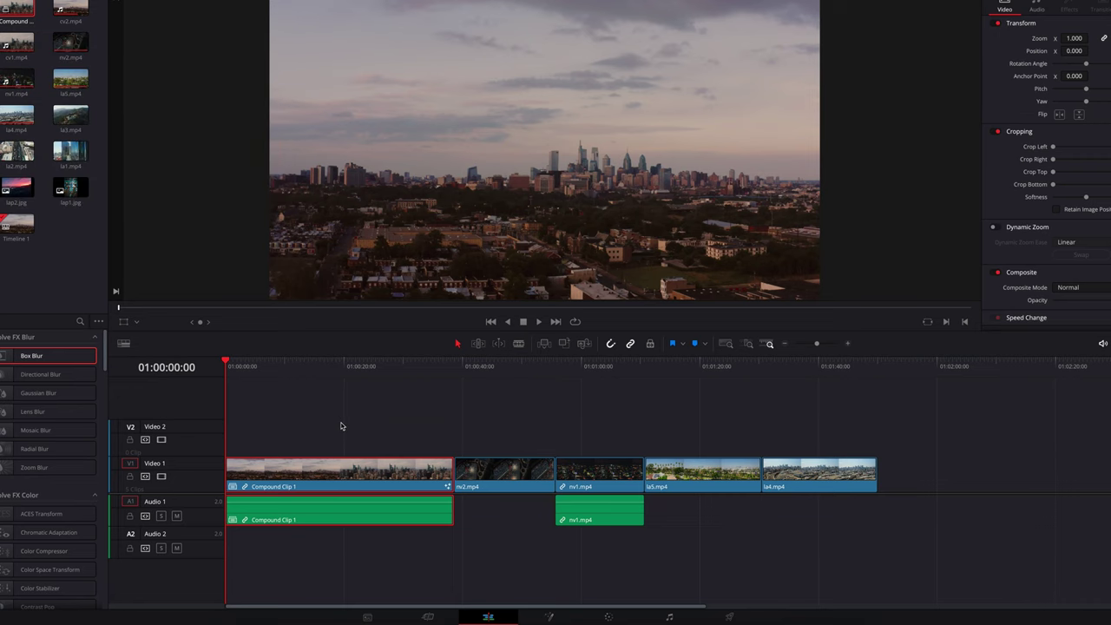
Step: Place lap2.jpg on V1 after la4.mp4 and move the playhead onto it
{"action": "left_click", "coordinate": [349, 429]}
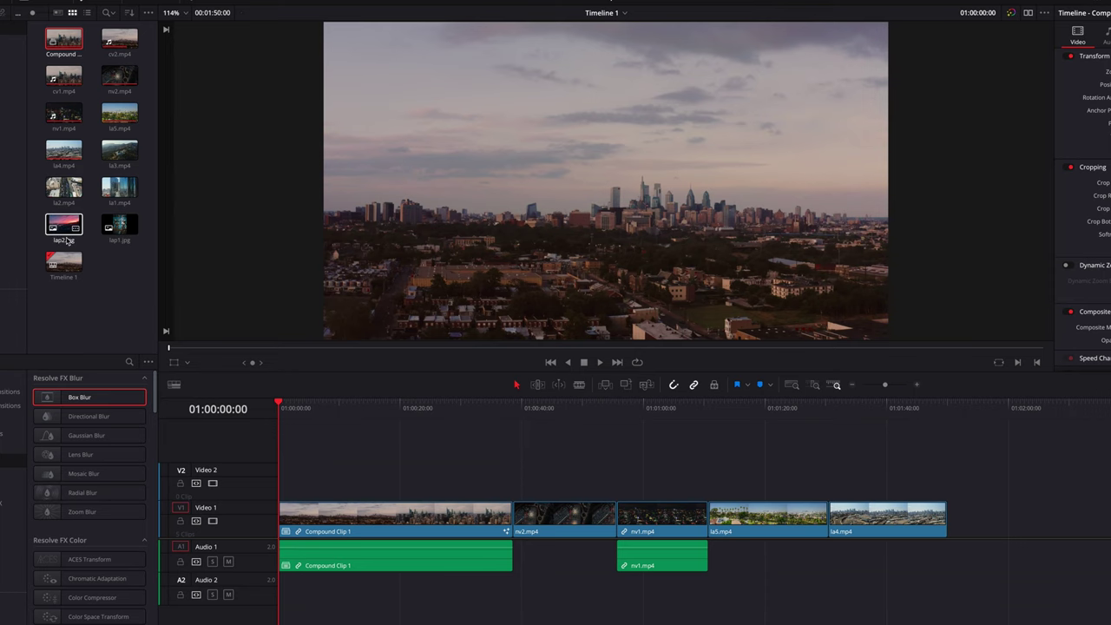
{"action": "left_click_drag", "start_coordinate": [63, 228], "coordinate": [972, 473]}
{"action": "left_click", "coordinate": [978, 405]}
{"action": "left_click_drag", "start_coordinate": [978, 405], "coordinate": [989, 410]}
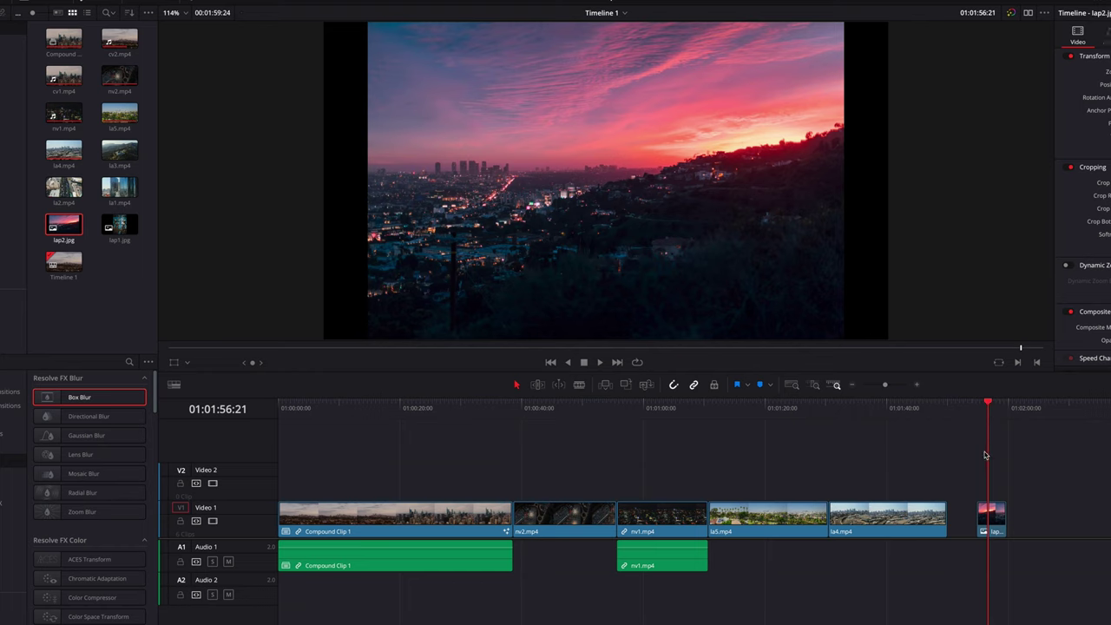
Step: Open Project Settings, cancel without changes, and select the lap2.jpg clip
{"action": "mouse_move", "coordinate": [999, 516]}
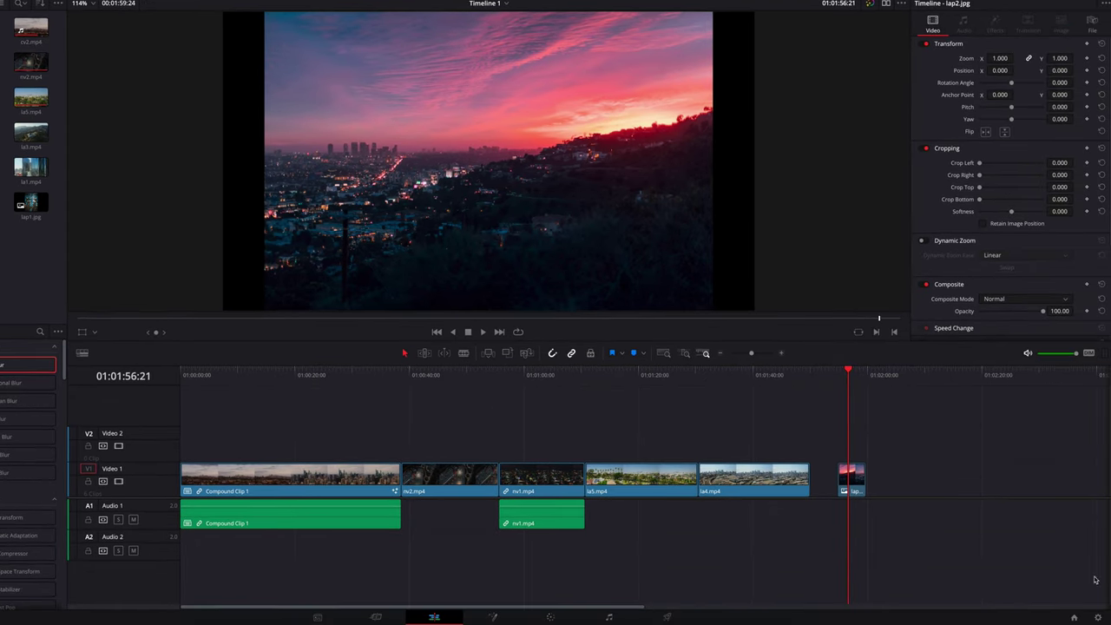
{"action": "left_click", "coordinate": [1099, 617]}
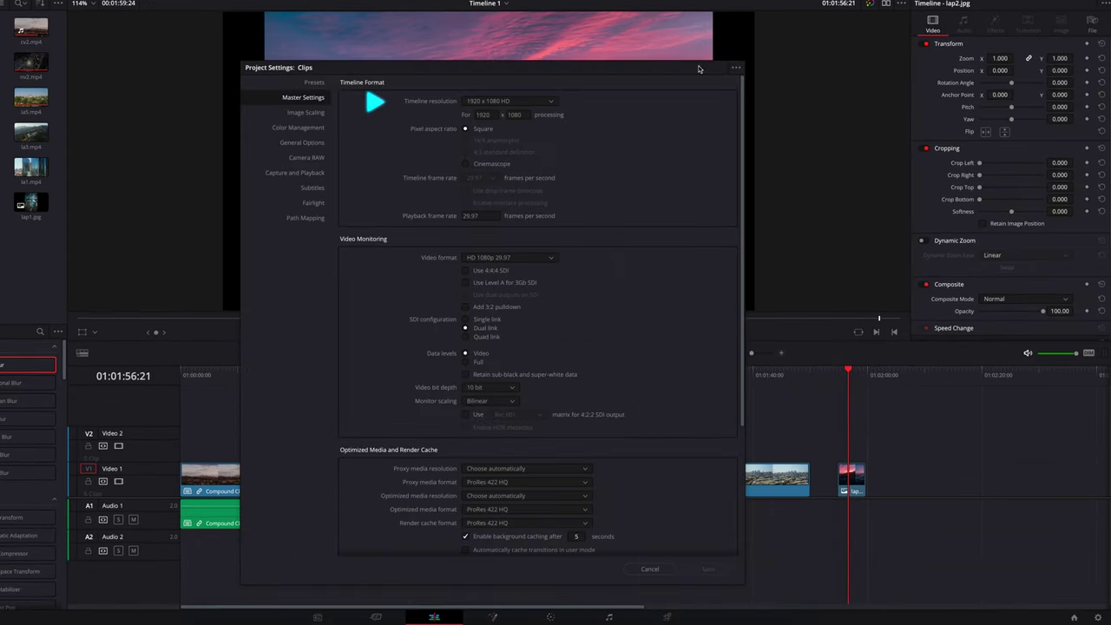
{"action": "left_click", "coordinate": [649, 568]}
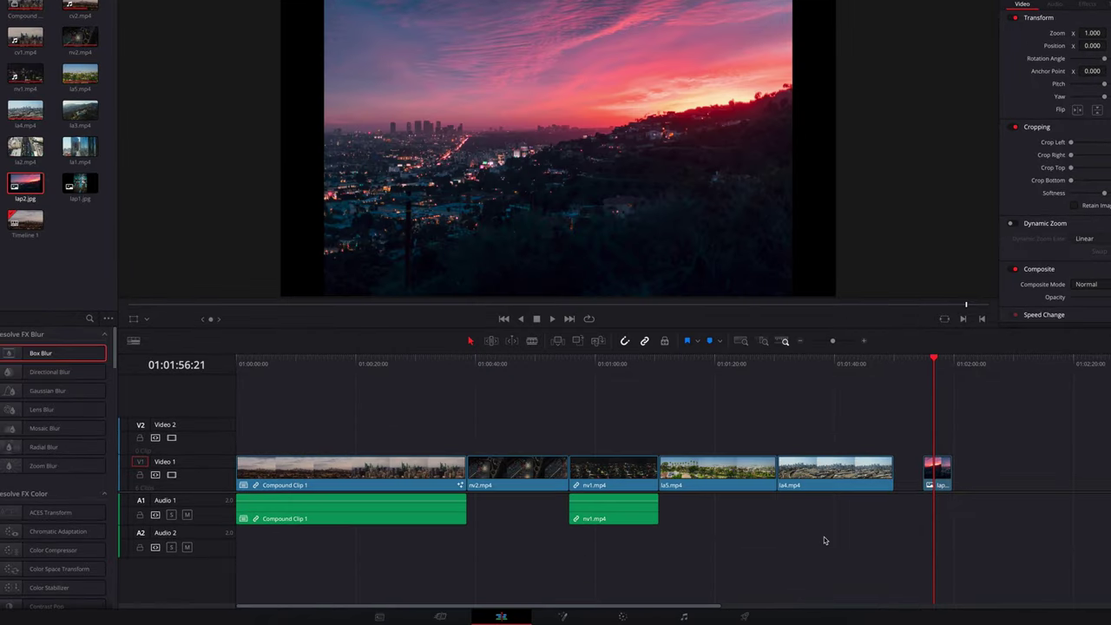
{"action": "left_click", "coordinate": [924, 458]}
Step: Open lap2.jpg on the Fusion page, nudging the image in the viewer
{"action": "left_click", "coordinate": [562, 616]}
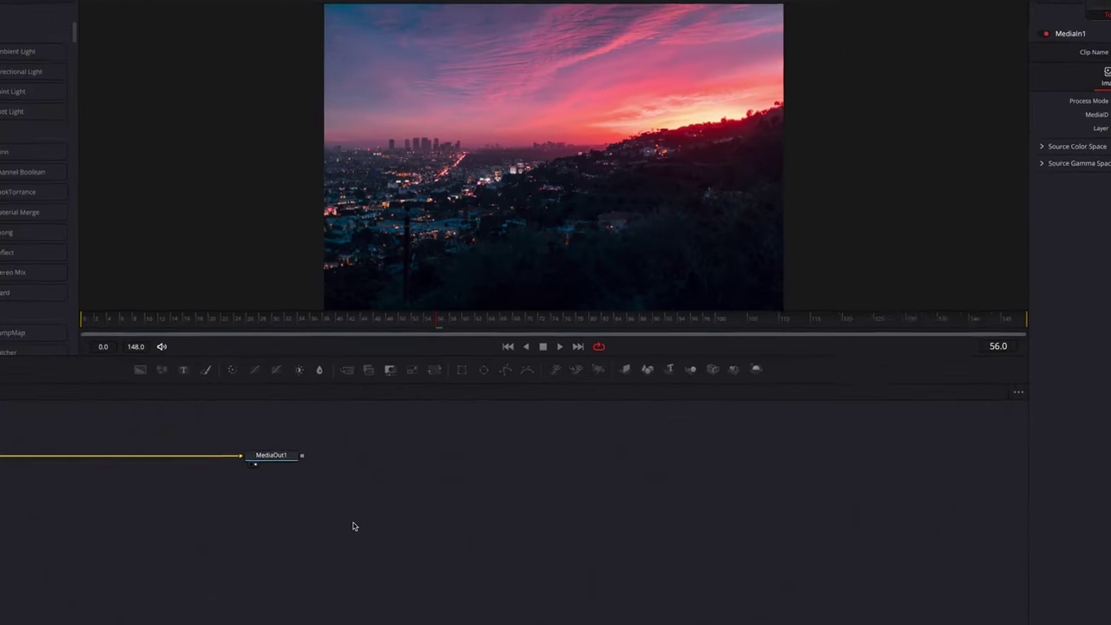
{"action": "left_click_drag", "start_coordinate": [823, 153], "coordinate": [839, 211]}
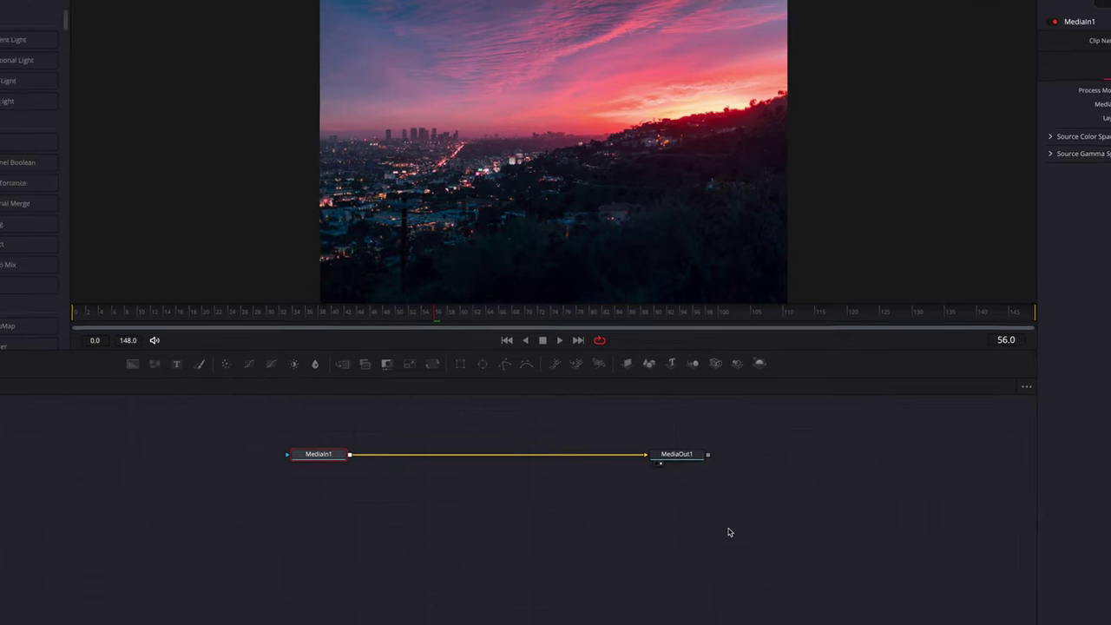
{"action": "left_click", "coordinate": [510, 616]}
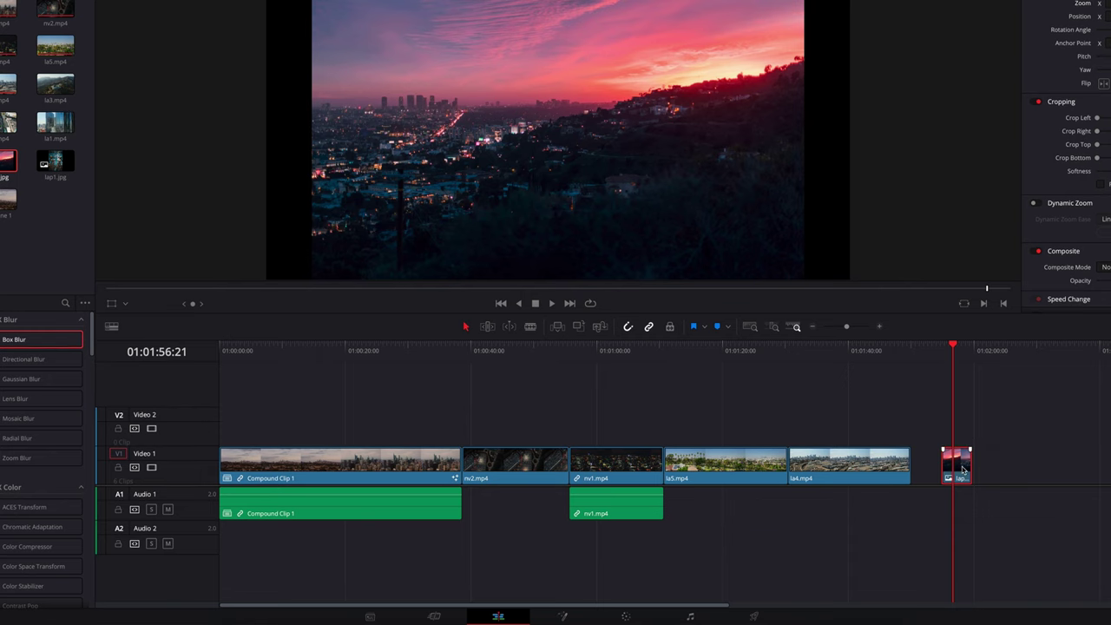
{"action": "left_click", "coordinate": [562, 617]}
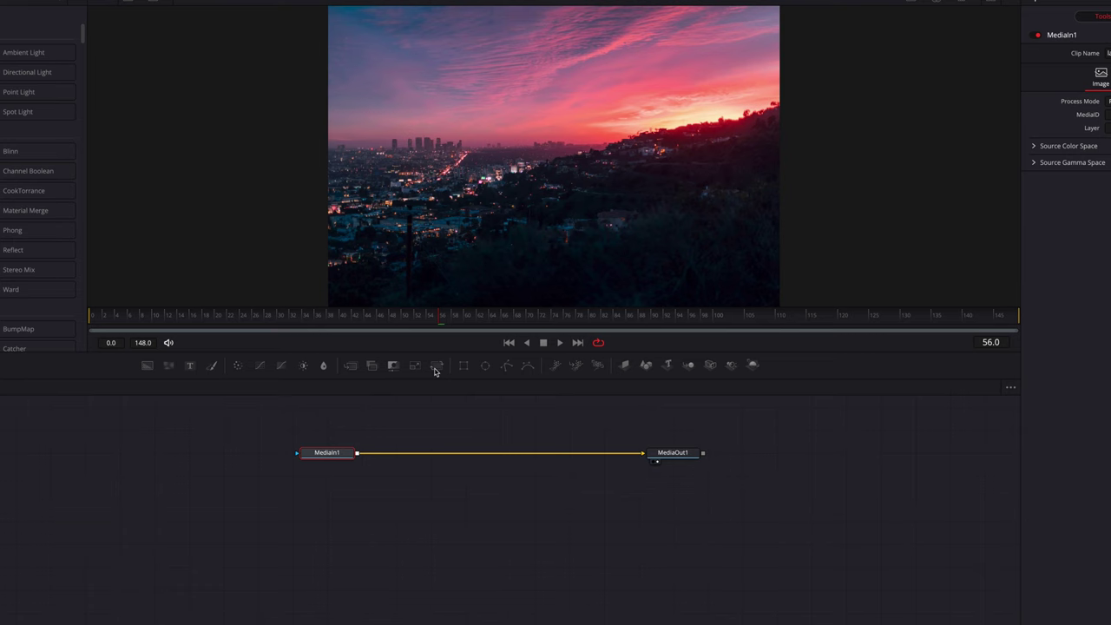
Step: Insert a Transform node between MediaIn1 and MediaOut1 with Size 1.95, checking it on Edit
{"action": "left_click_drag", "start_coordinate": [437, 365], "coordinate": [502, 452]}
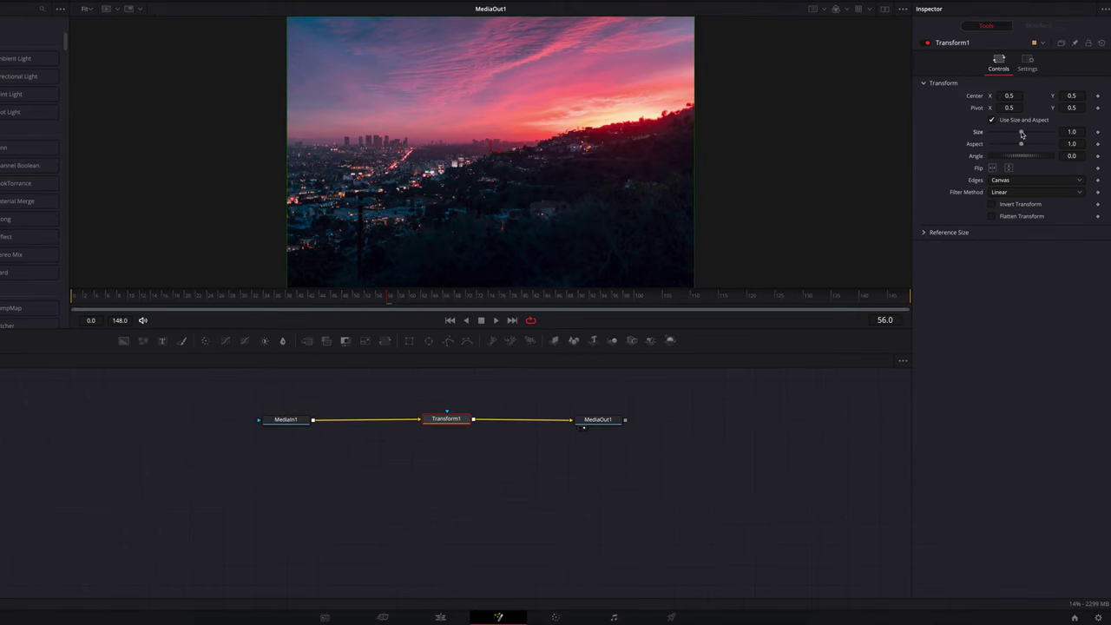
{"action": "left_click_drag", "start_coordinate": [1022, 133], "coordinate": [1029, 134]}
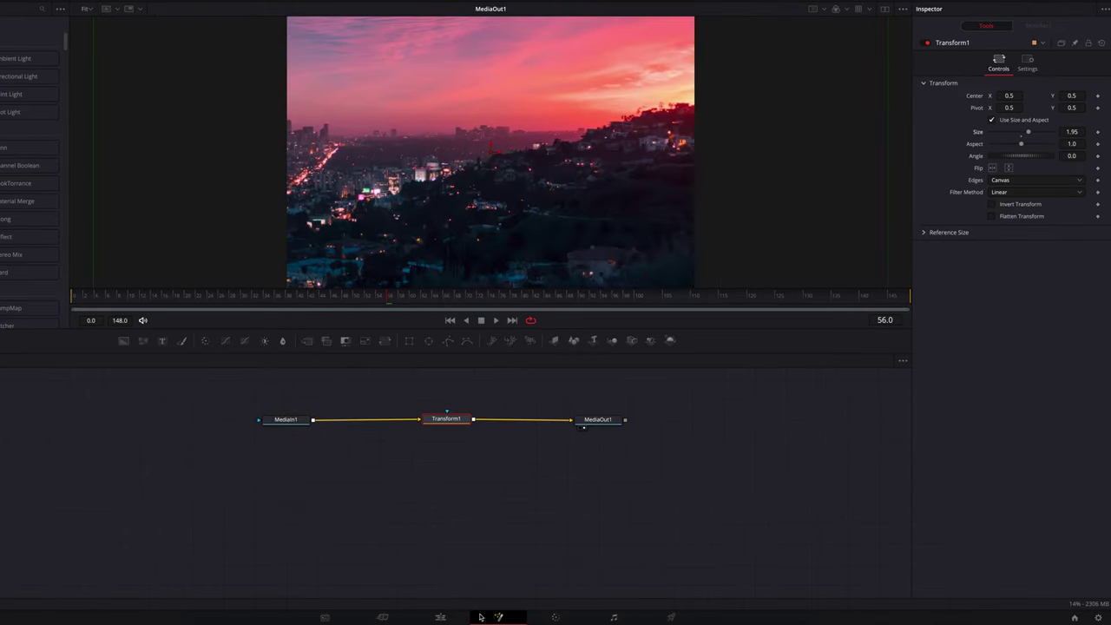
{"action": "left_click", "coordinate": [450, 617]}
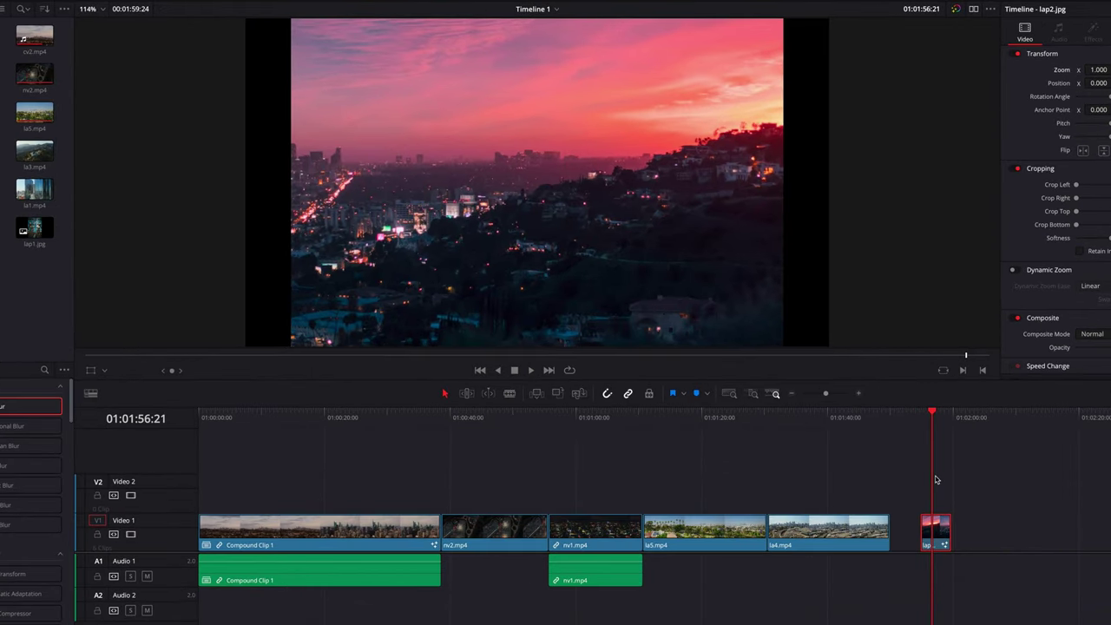
{"action": "mouse_move", "coordinate": [938, 527]}
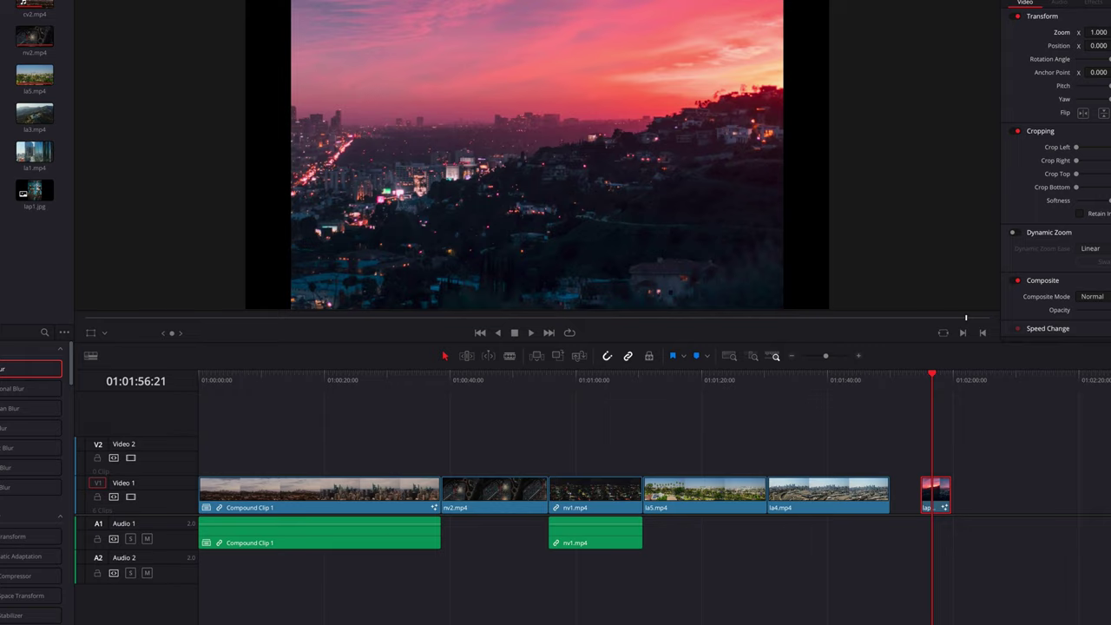
{"action": "left_click", "coordinate": [541, 615]}
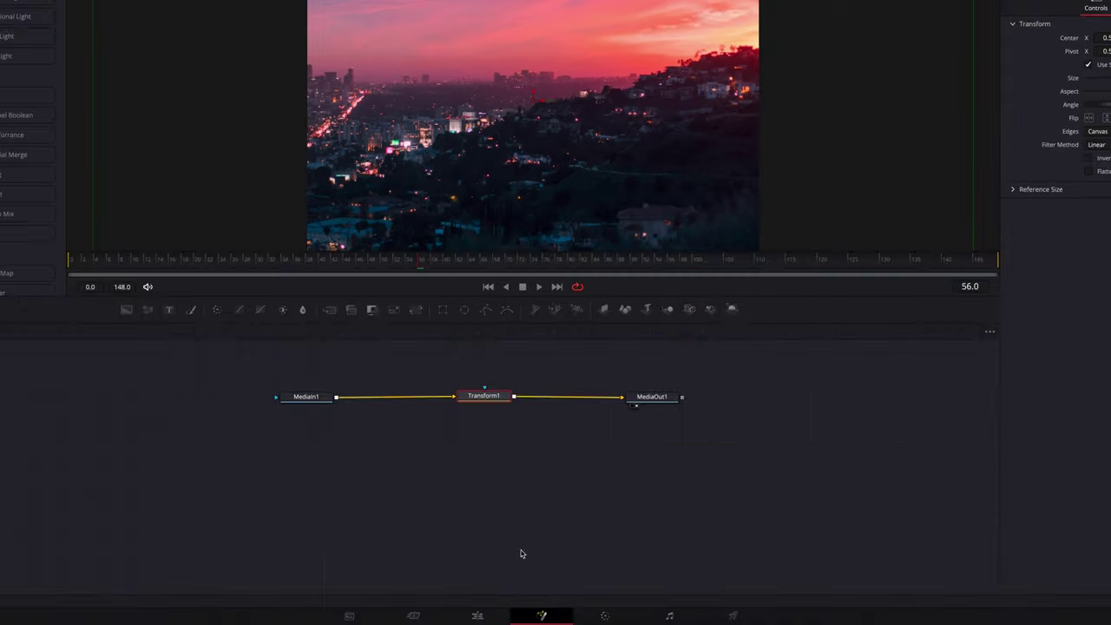
{"action": "left_click", "coordinate": [477, 616]}
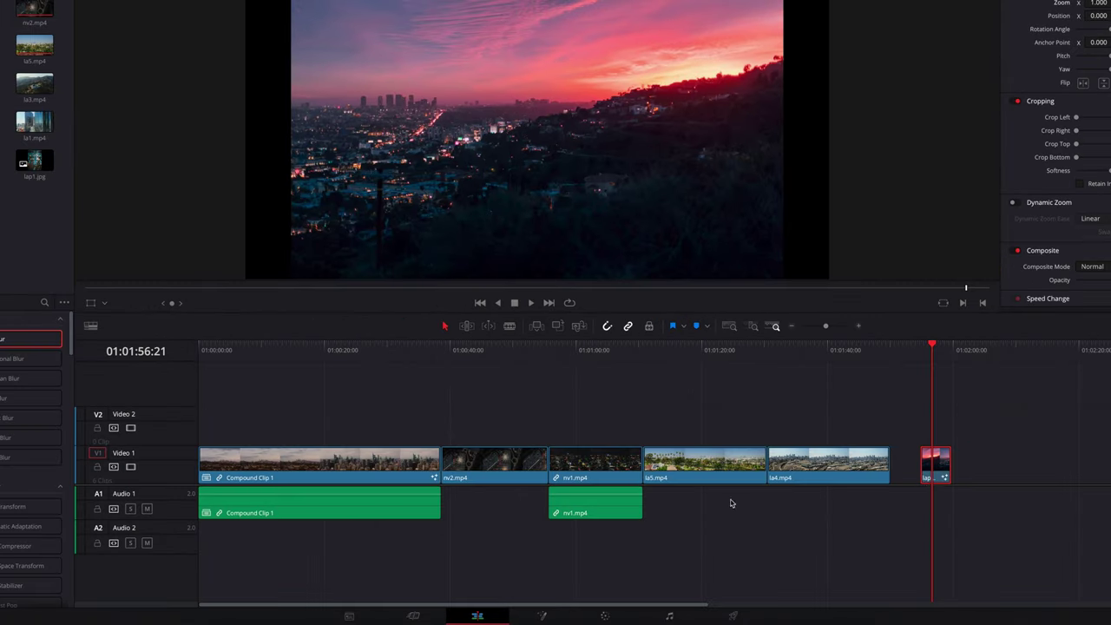
Step: Turn the lap2.jpg clip into Compound Clip 2
{"action": "right_click", "coordinate": [940, 471]}
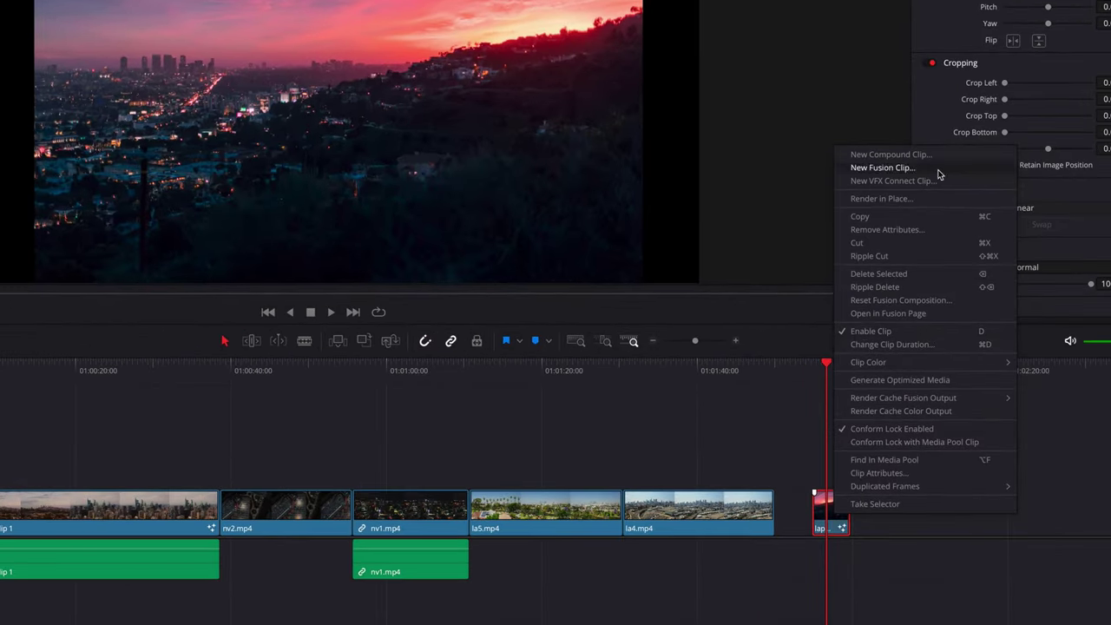
{"action": "left_click", "coordinate": [924, 162]}
{"action": "left_click", "coordinate": [435, 328]}
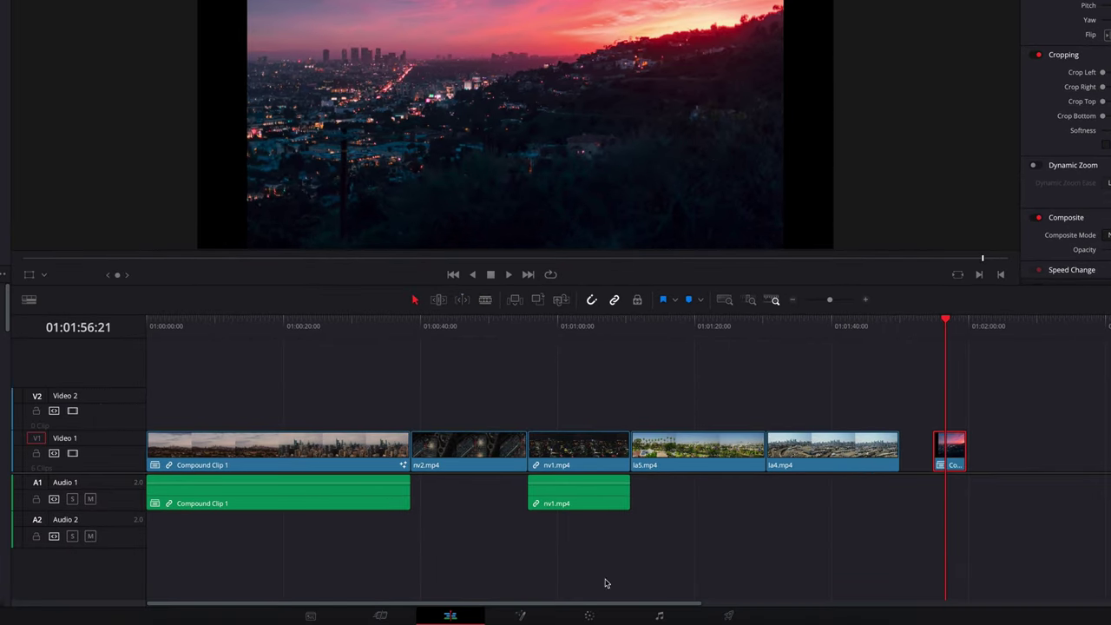
Step: Scale Compound Clip 2 to 2.33 with a Fusion Transform node, then undo back to lap2.jpg
{"action": "left_click", "coordinate": [520, 615]}
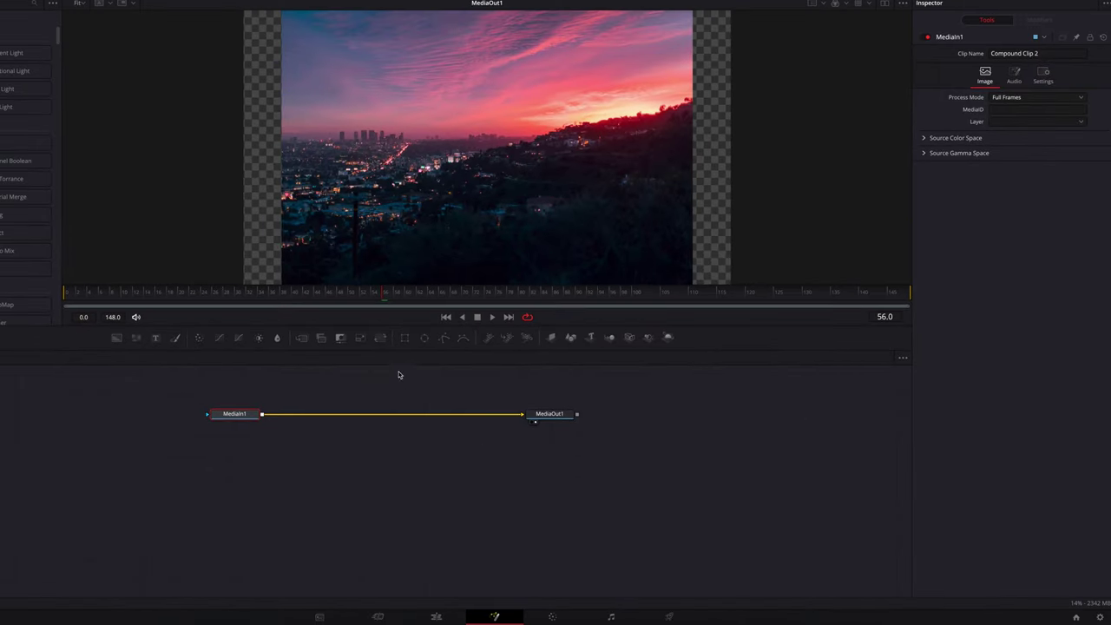
{"action": "left_click_drag", "start_coordinate": [380, 338], "coordinate": [385, 414]}
{"action": "left_click_drag", "start_coordinate": [1022, 128], "coordinate": [1033, 130]}
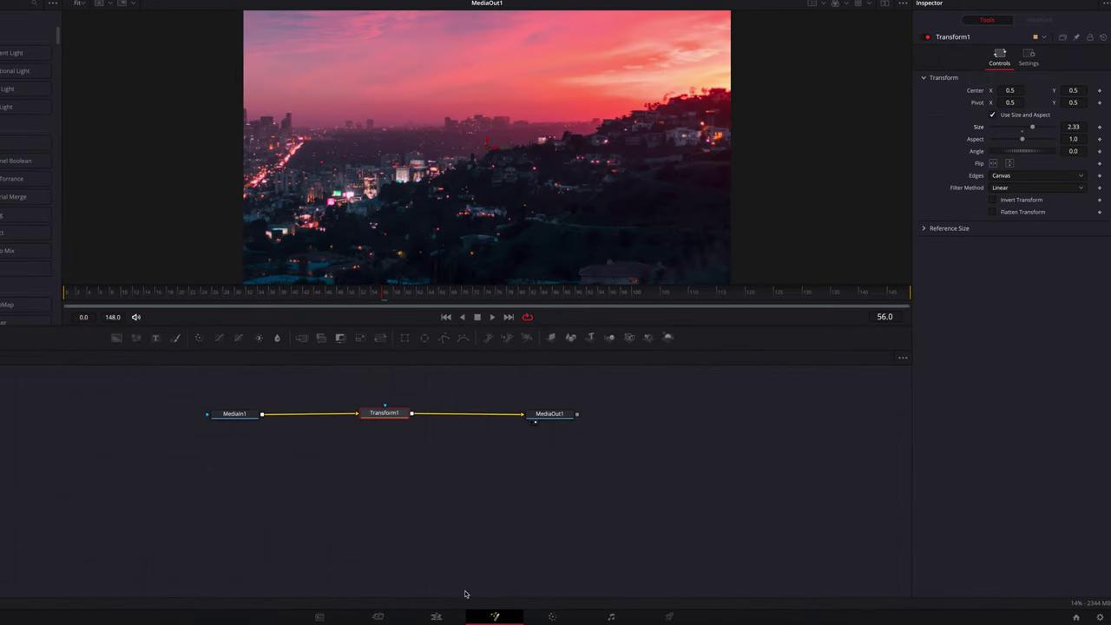
{"action": "left_click", "coordinate": [436, 616]}
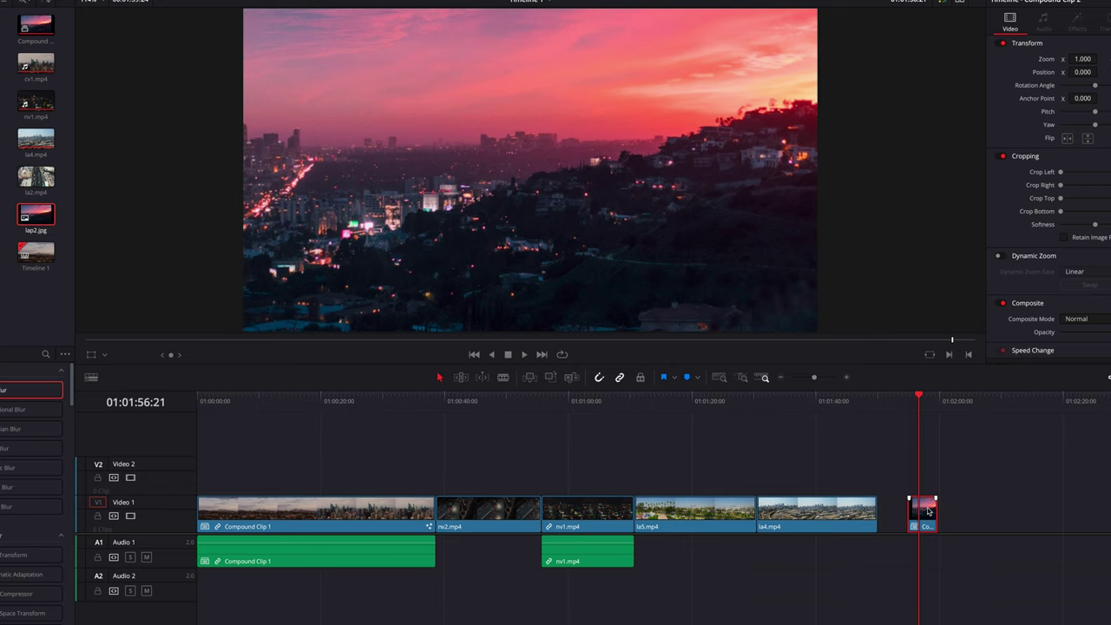
{"action": "key", "text": "ctrl+z"}
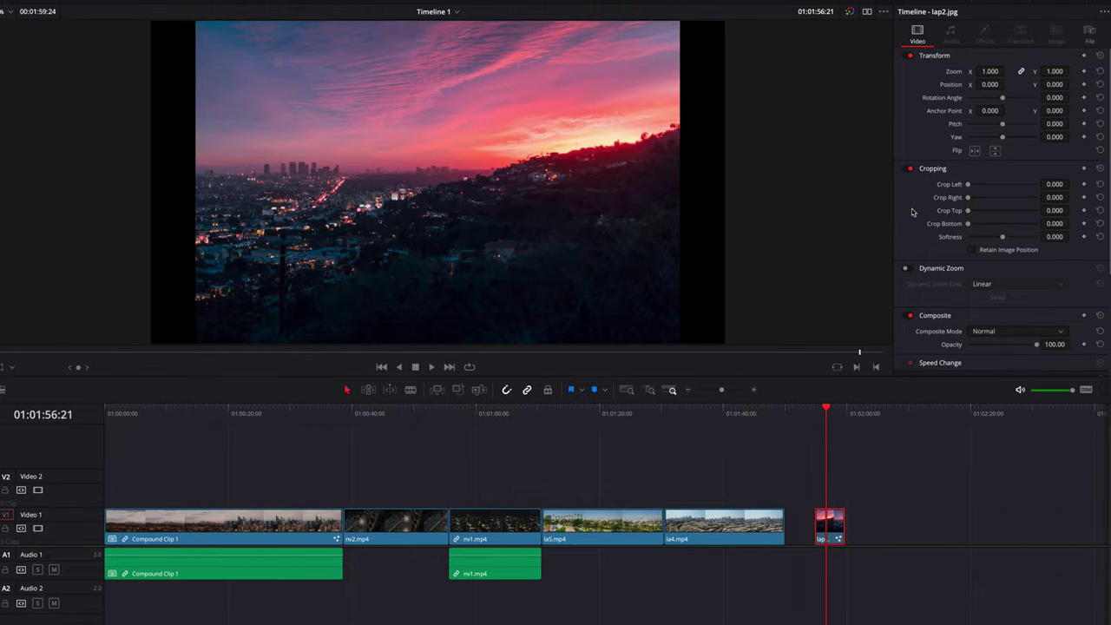
Step: Set lap2.jpg's Inspector Zoom to 2.120 and inspect its Fusion node graph
{"action": "left_click_drag", "start_coordinate": [990, 71], "coordinate": [1015, 71]}
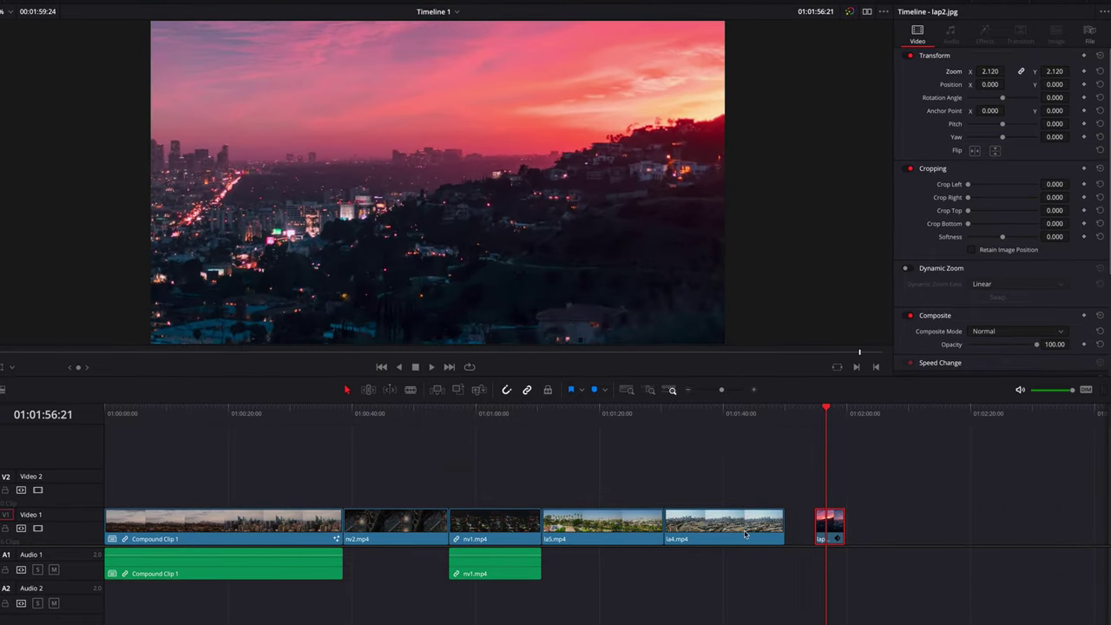
{"action": "left_click", "coordinate": [506, 616]}
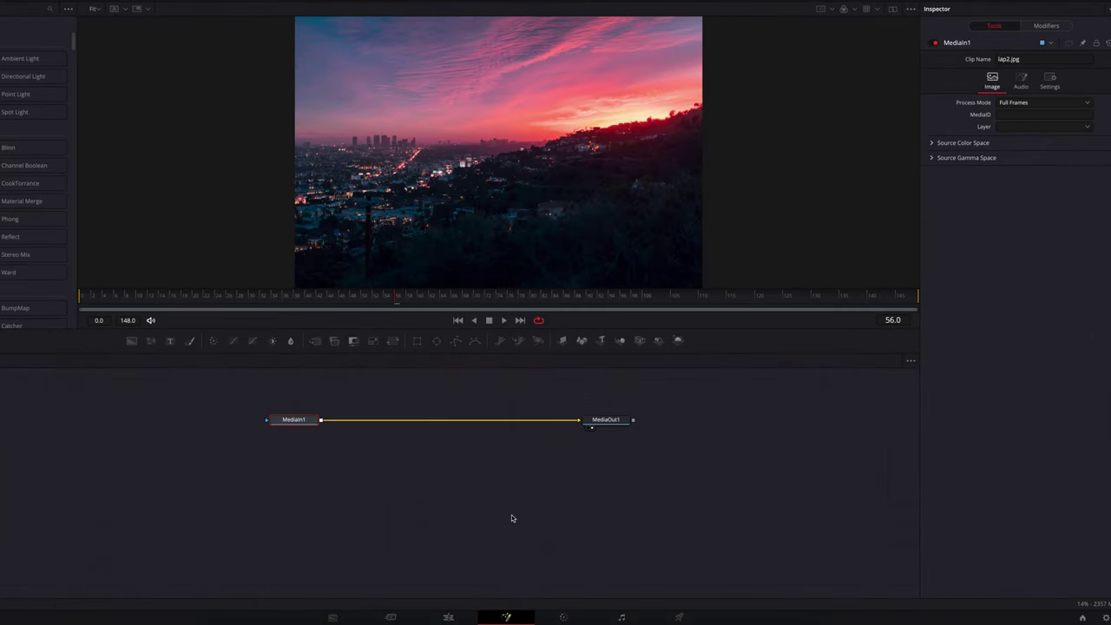
{"action": "left_click", "coordinate": [448, 616]}
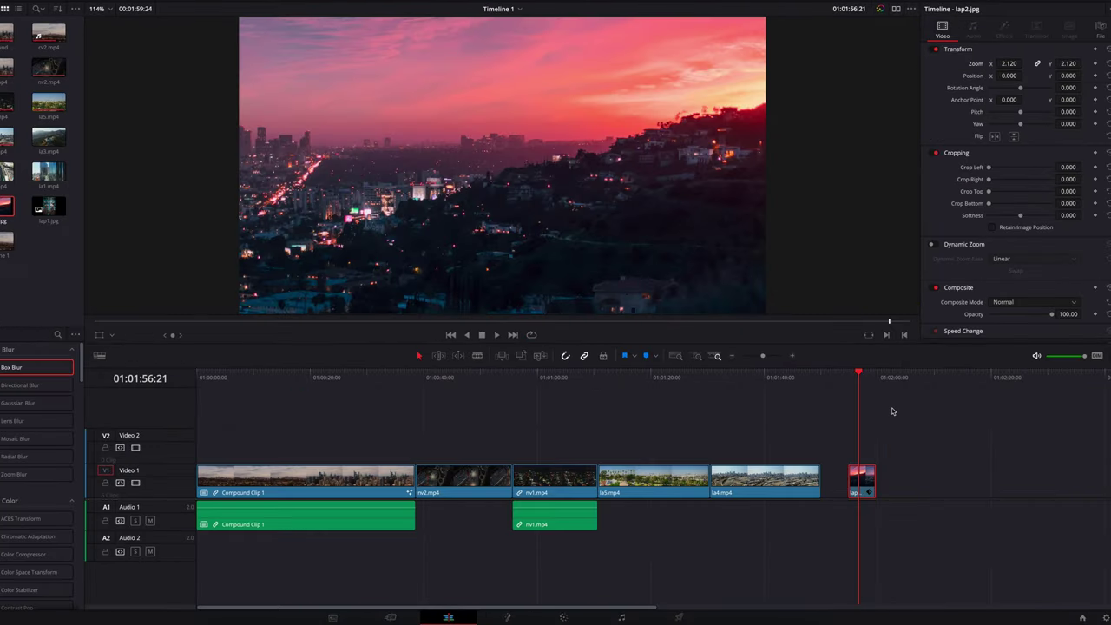
Step: Make the zoomed lap2 still into Compound Clip 2 and view it in Fusion
{"action": "right_click", "coordinate": [868, 473]}
{"action": "left_click", "coordinate": [908, 212]}
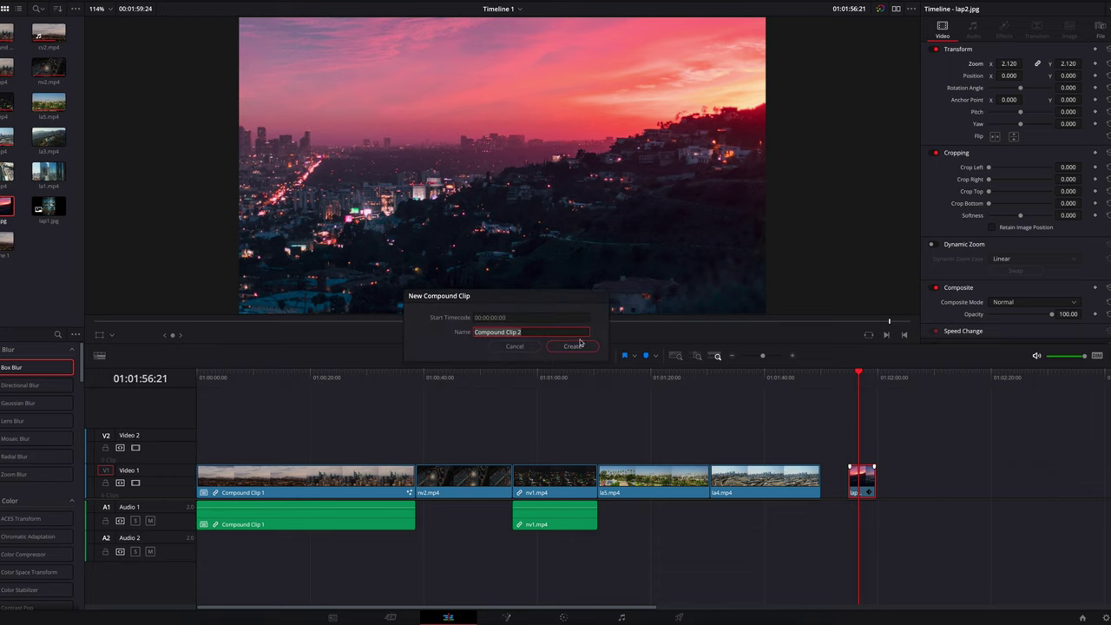
{"action": "left_click", "coordinate": [571, 346]}
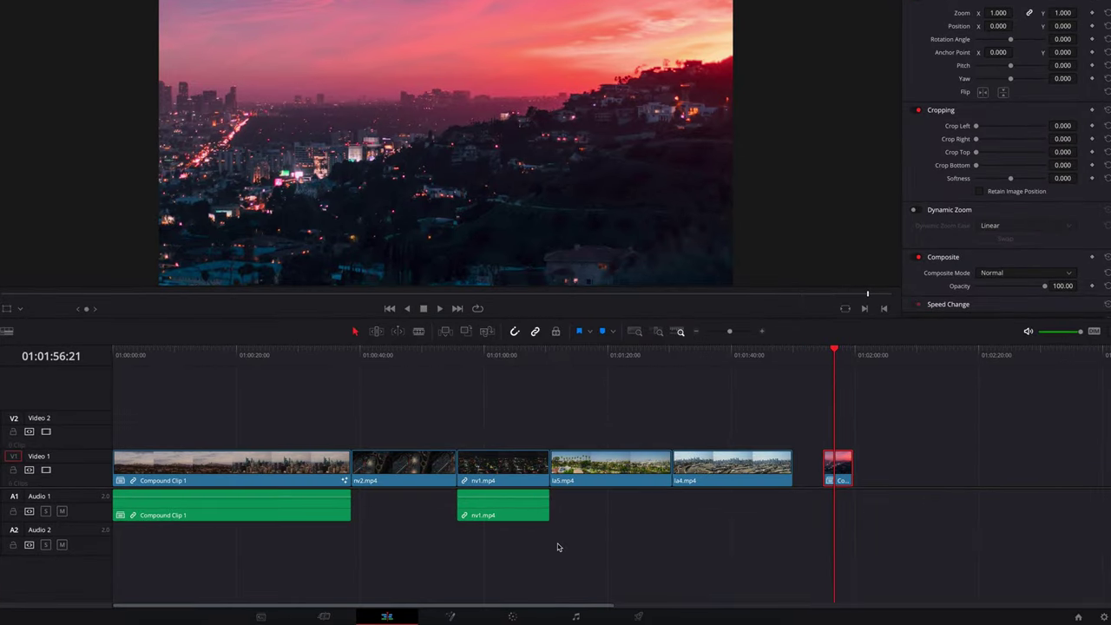
{"action": "left_click", "coordinate": [453, 616]}
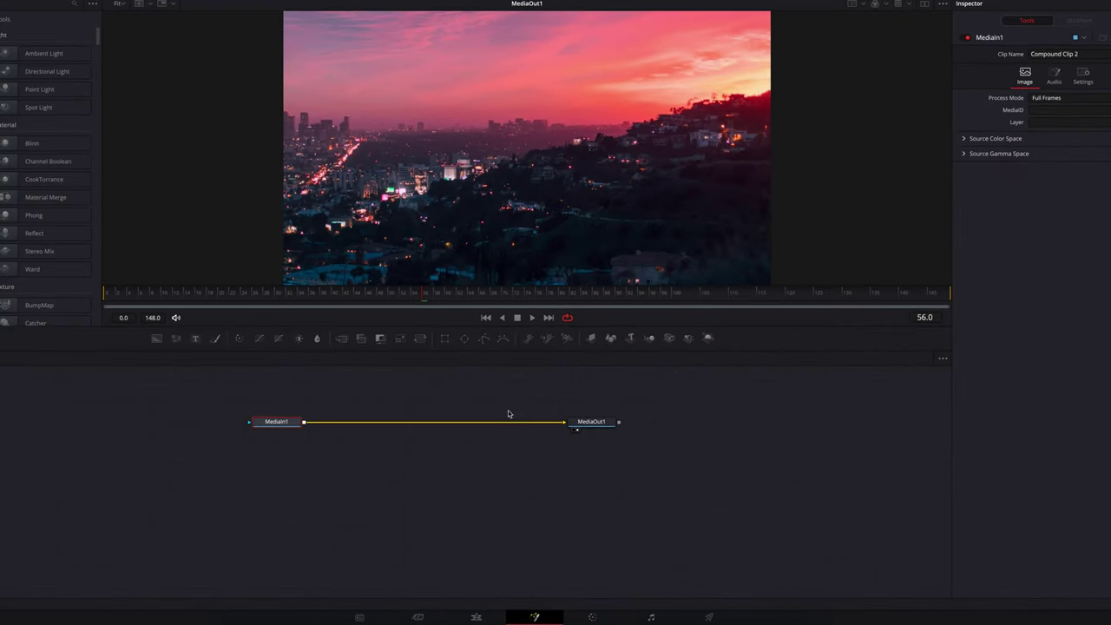
{"action": "left_click", "coordinate": [477, 616]}
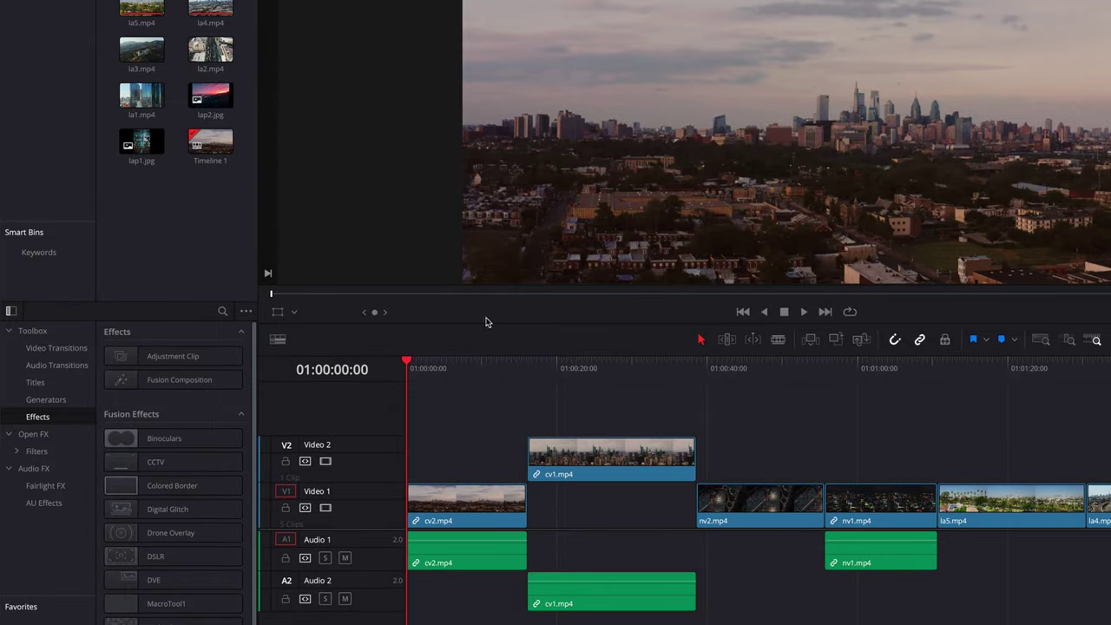
Step: Place an Adjustment Clip on Video 2 above nv1 and extend its end into la5
{"action": "left_click_drag", "start_coordinate": [198, 354], "coordinate": [852, 454]}
{"action": "left_click_drag", "start_coordinate": [650, 454], "coordinate": [652, 452]}
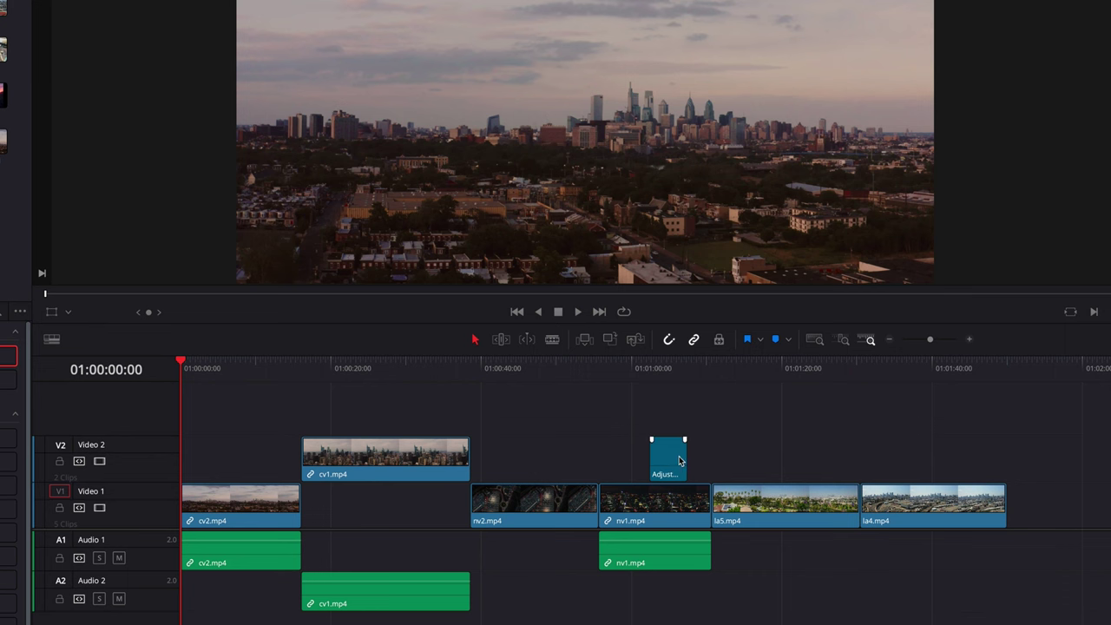
{"action": "left_click_drag", "start_coordinate": [685, 456], "coordinate": [736, 456]}
{"action": "left_click", "coordinate": [703, 460]}
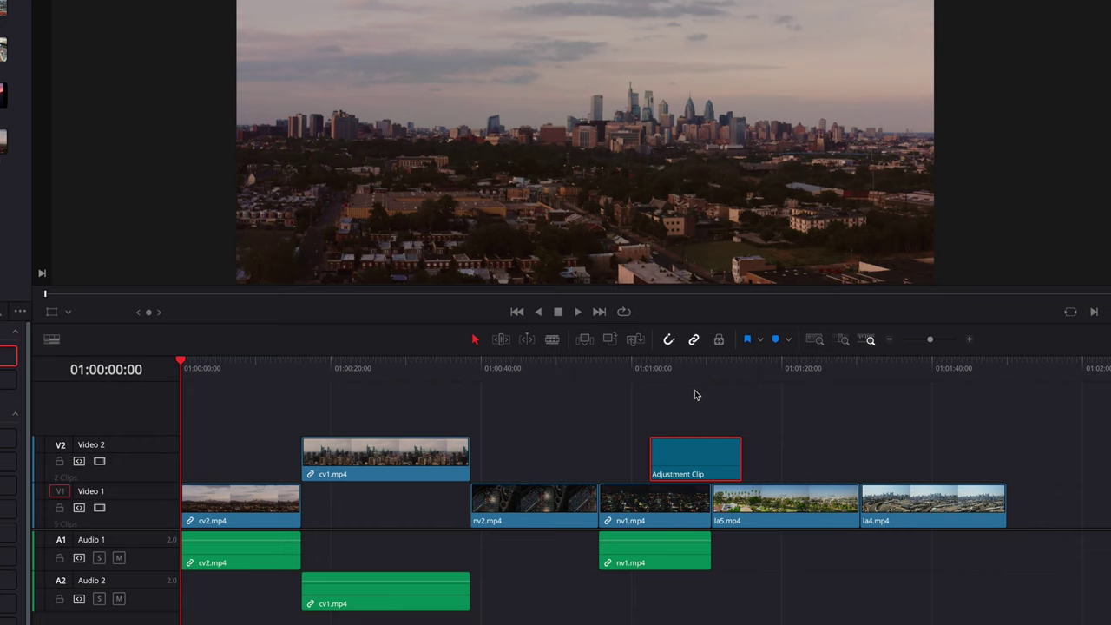
{"action": "mouse_move", "coordinate": [710, 450]}
{"action": "left_mouse_down"}
{"action": "mouse_move", "coordinate": [549, 452]}
{"action": "mouse_move", "coordinate": [708, 452]}
{"action": "left_mouse_up"}
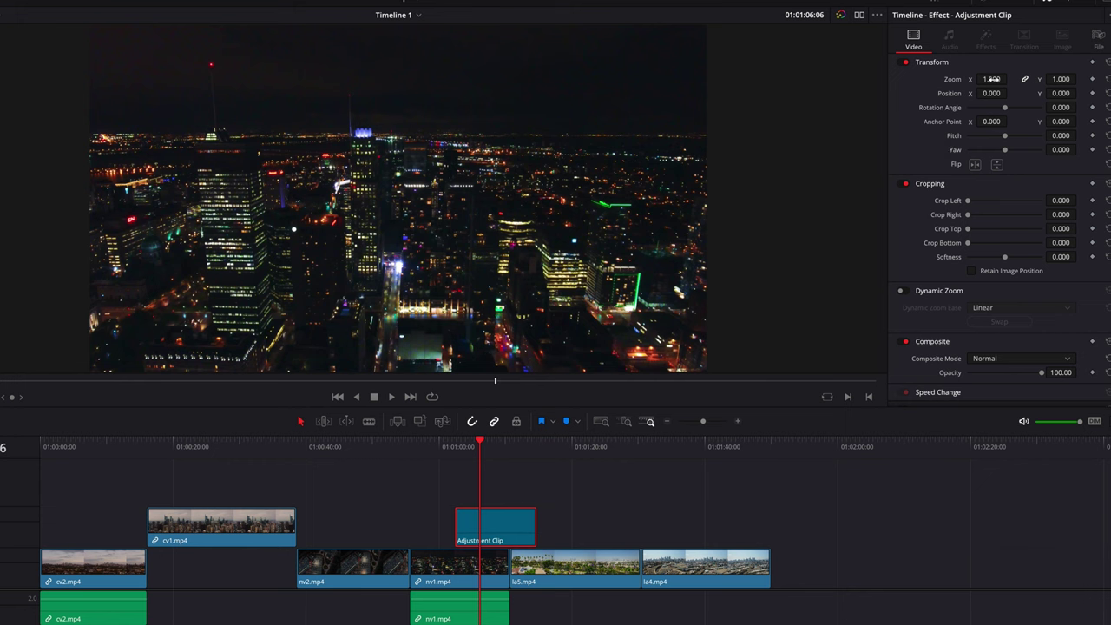
Step: Set the Adjustment Clip's Inspector Zoom to 3.120
{"action": "left_click_drag", "start_coordinate": [993, 79], "coordinate": [1010, 79]}
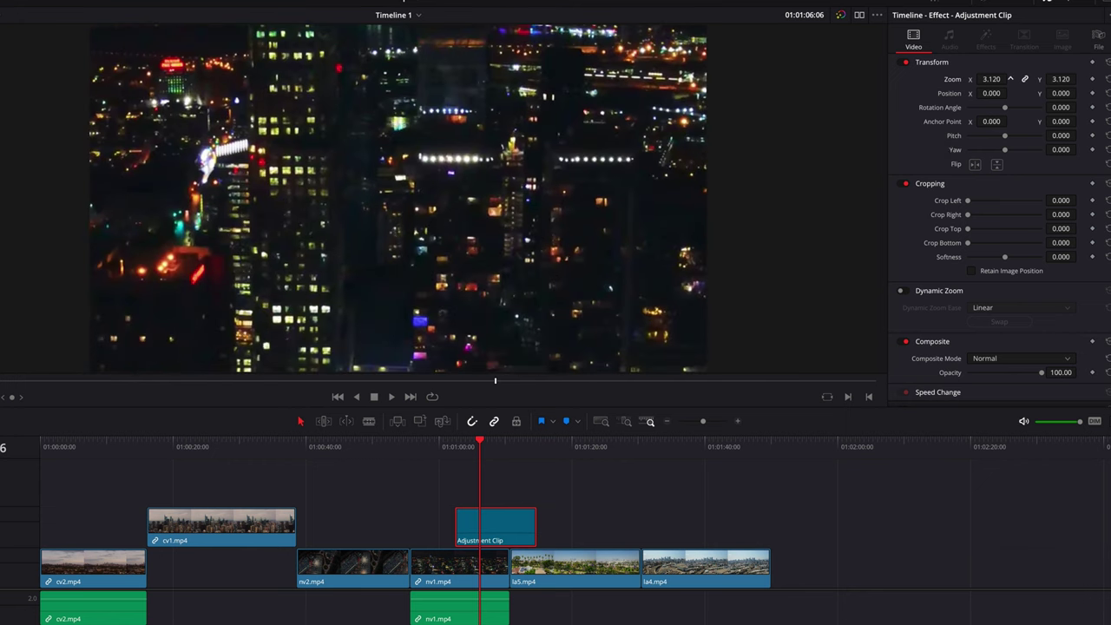
{"action": "left_click", "coordinate": [433, 446]}
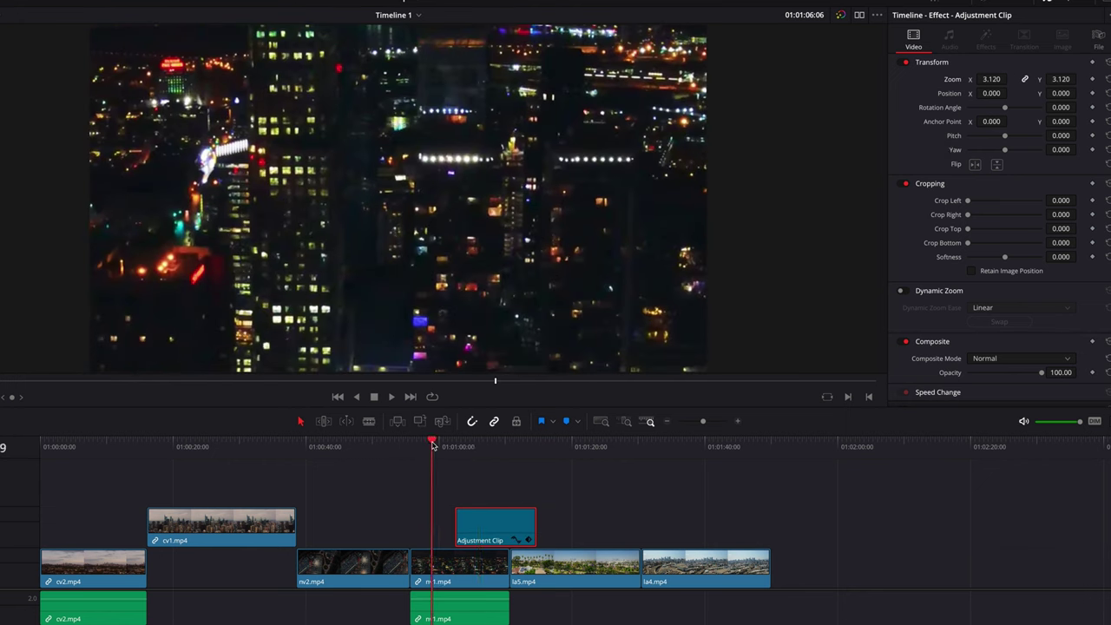
{"action": "left_click", "coordinate": [481, 446]}
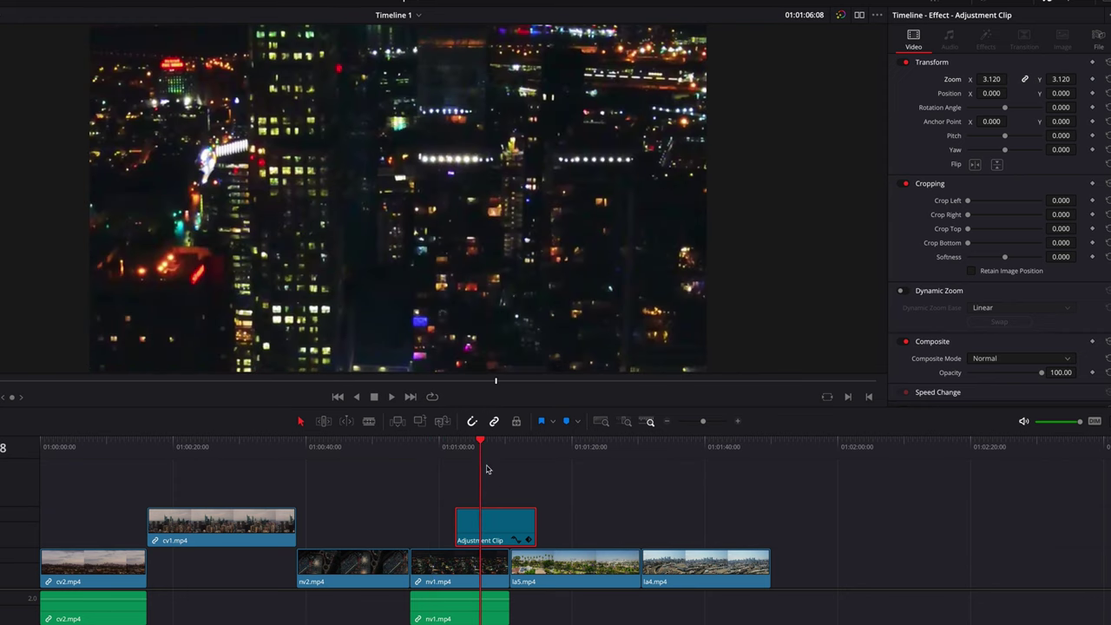
Step: Move the Adjustment Clip over the la5–la4 cut and compare zoomed and unzoomed frames
{"action": "left_click_drag", "start_coordinate": [514, 519], "coordinate": [577, 524]}
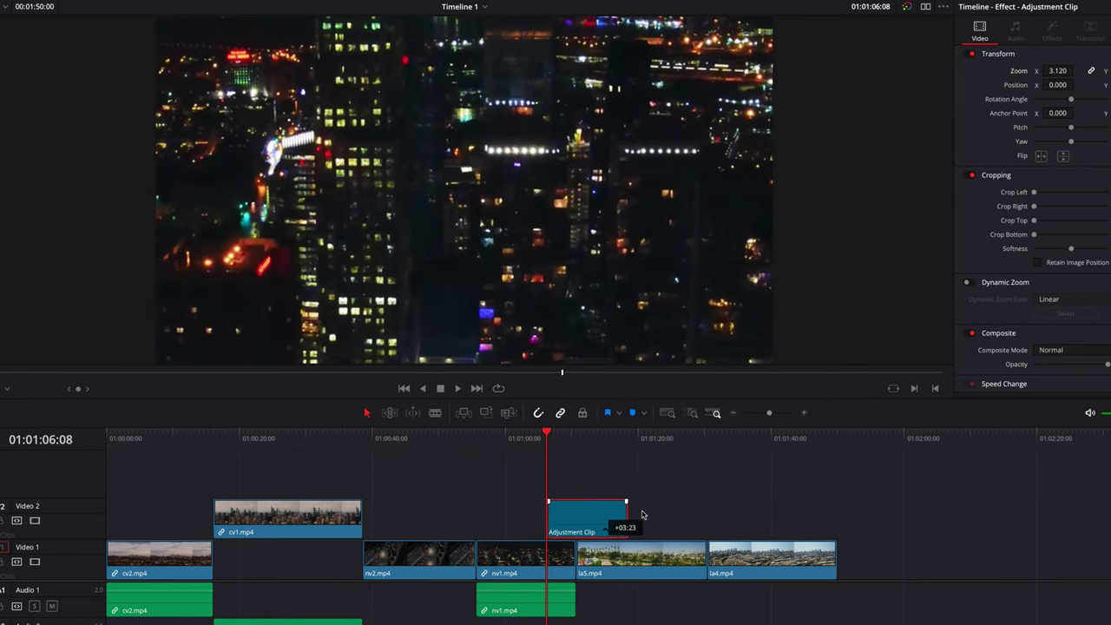
{"action": "left_click_drag", "start_coordinate": [643, 516], "coordinate": [706, 519]}
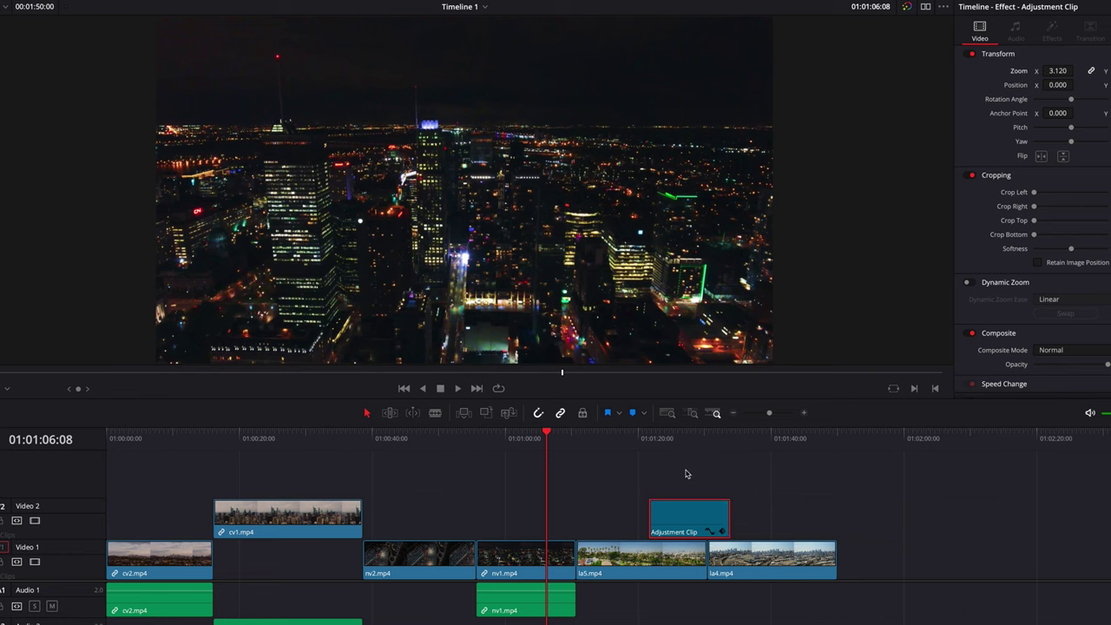
{"action": "left_click", "coordinate": [677, 439]}
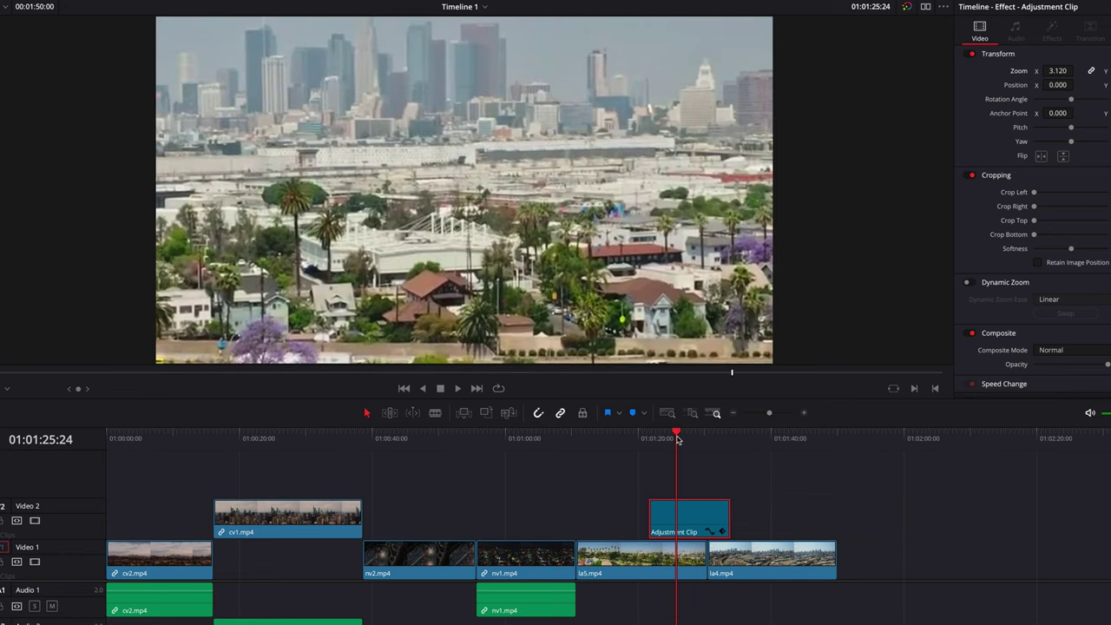
{"action": "left_click", "coordinate": [632, 439]}
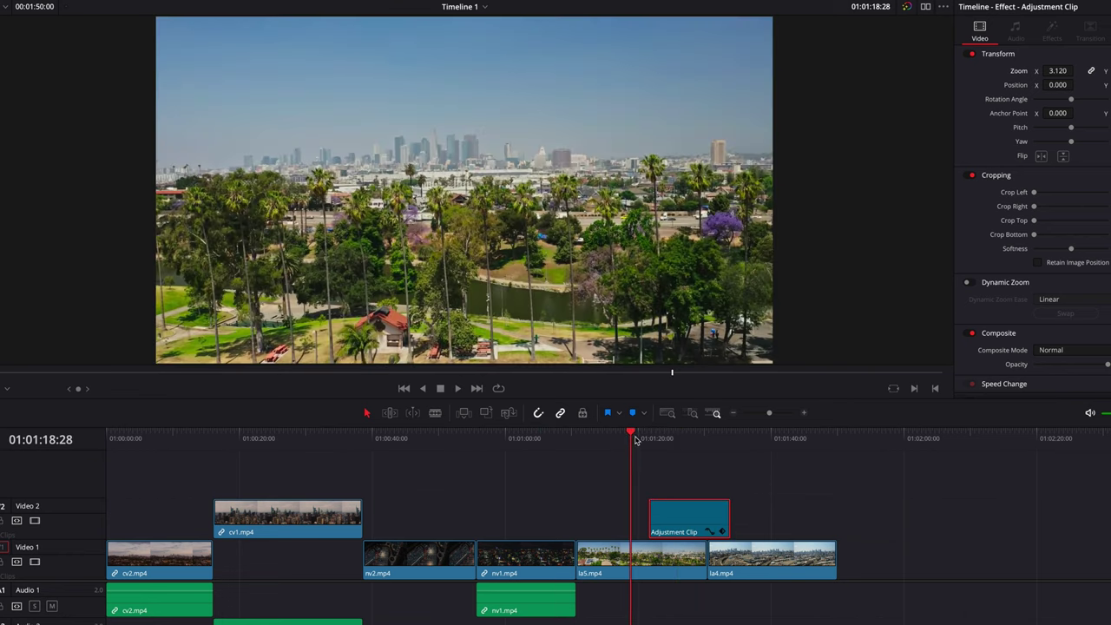
{"action": "left_click", "coordinate": [679, 439]}
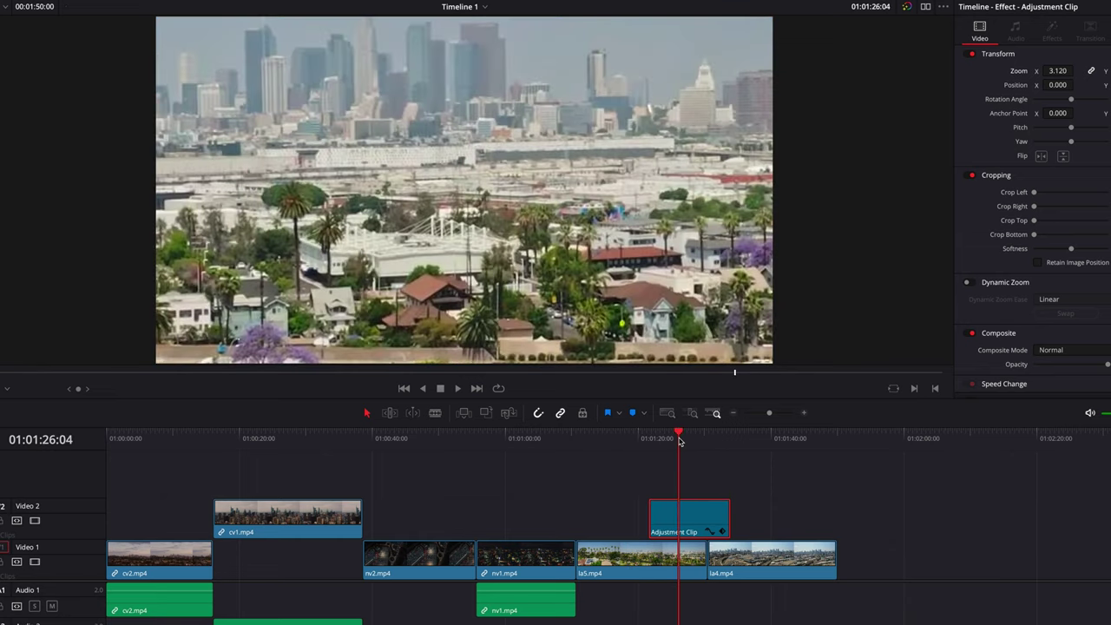
{"action": "left_click", "coordinate": [625, 438]}
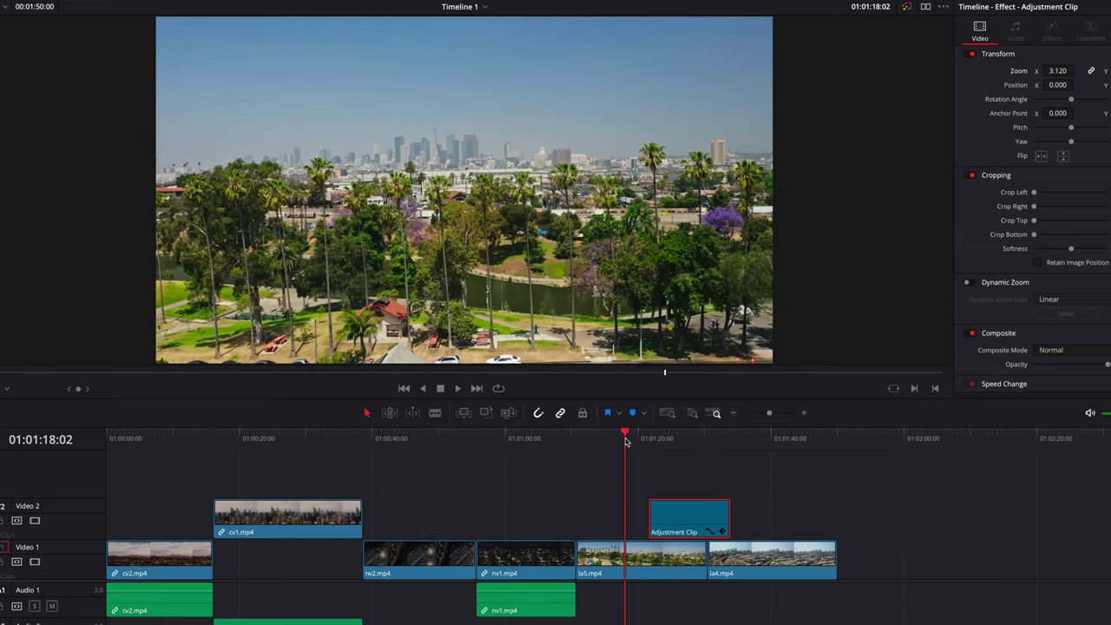
{"action": "left_click", "coordinate": [677, 439]}
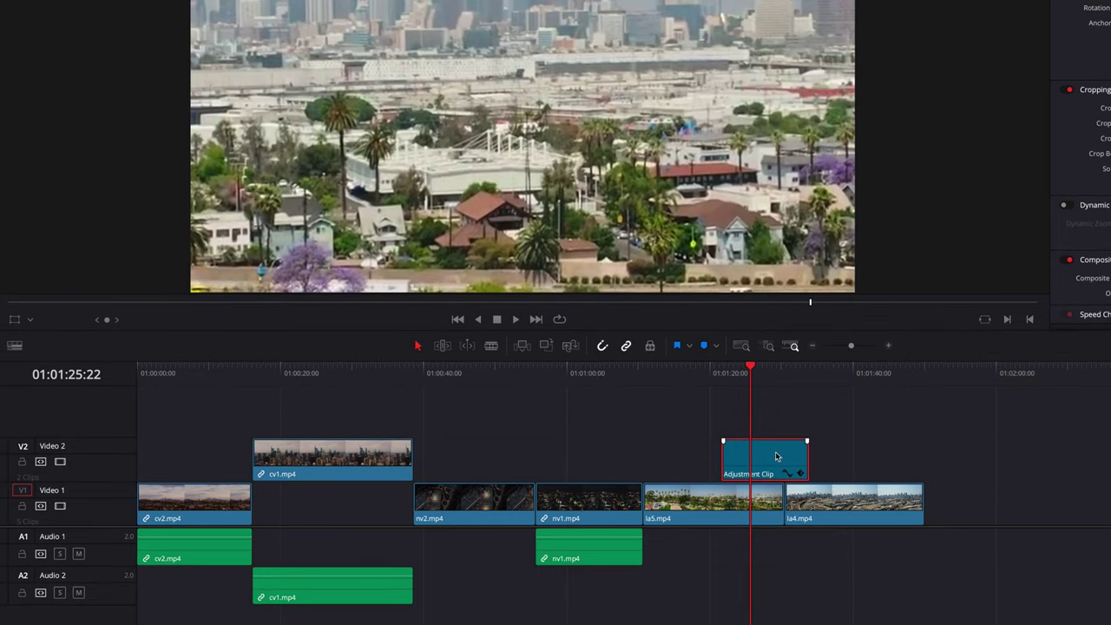
Step: Paste a copy of the Adjustment Clip over the nv2–nv1 cut
{"action": "left_click", "coordinate": [517, 375]}
{"action": "left_click", "coordinate": [484, 377]}
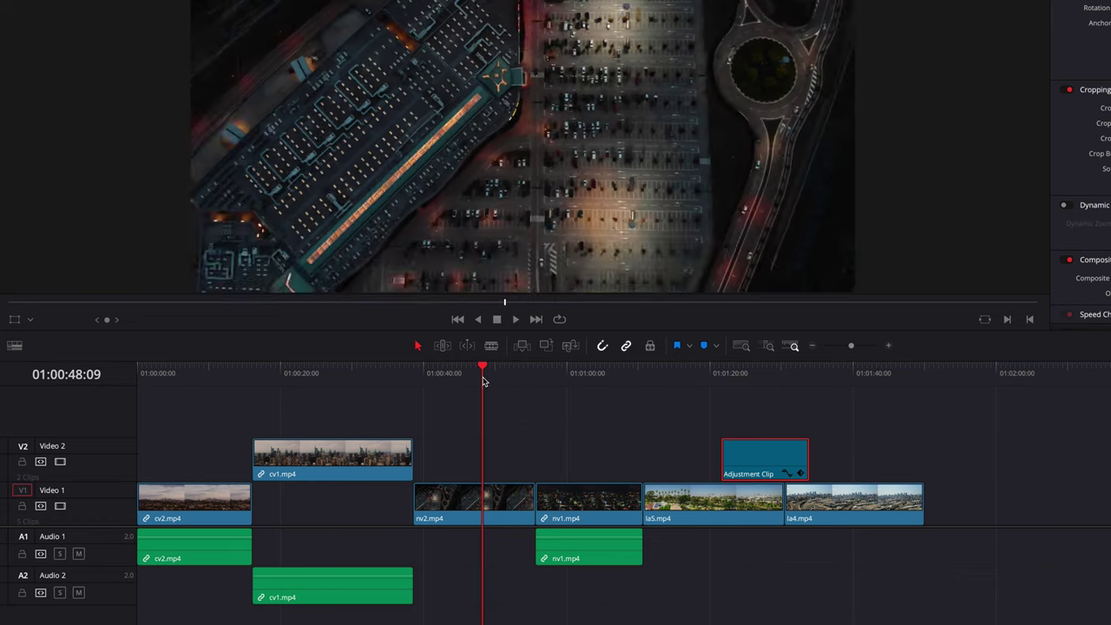
{"action": "key", "text": "ctrl+v"}
{"action": "left_click", "coordinate": [517, 379]}
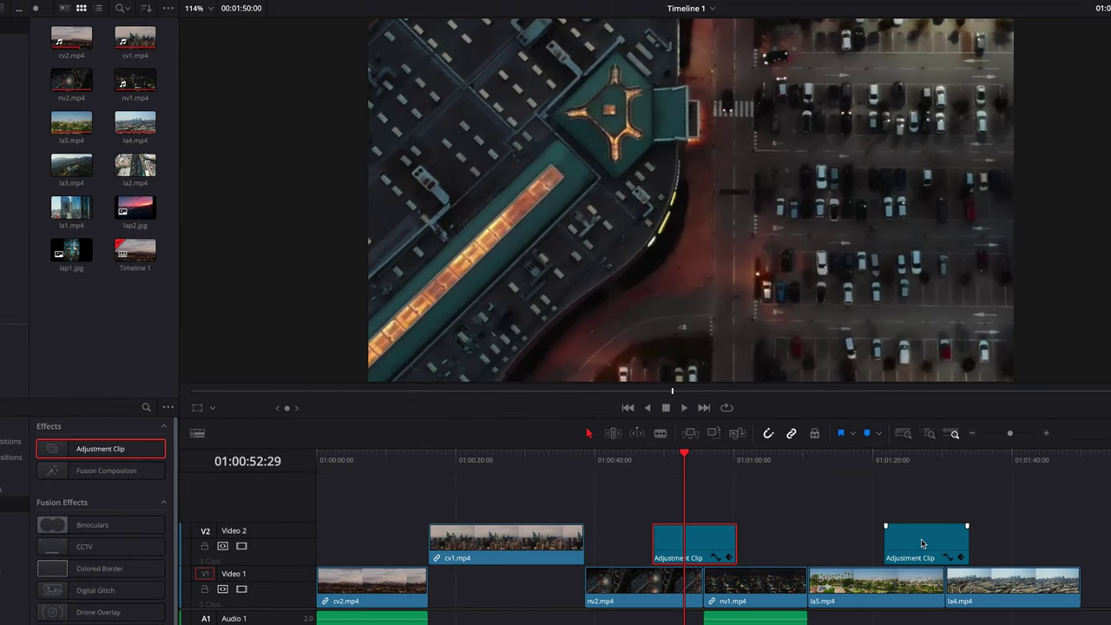
Step: Save the right-hand Adjustment Clip to the Media Pool and delete both existing adjustment clips
{"action": "left_click", "coordinate": [923, 544]}
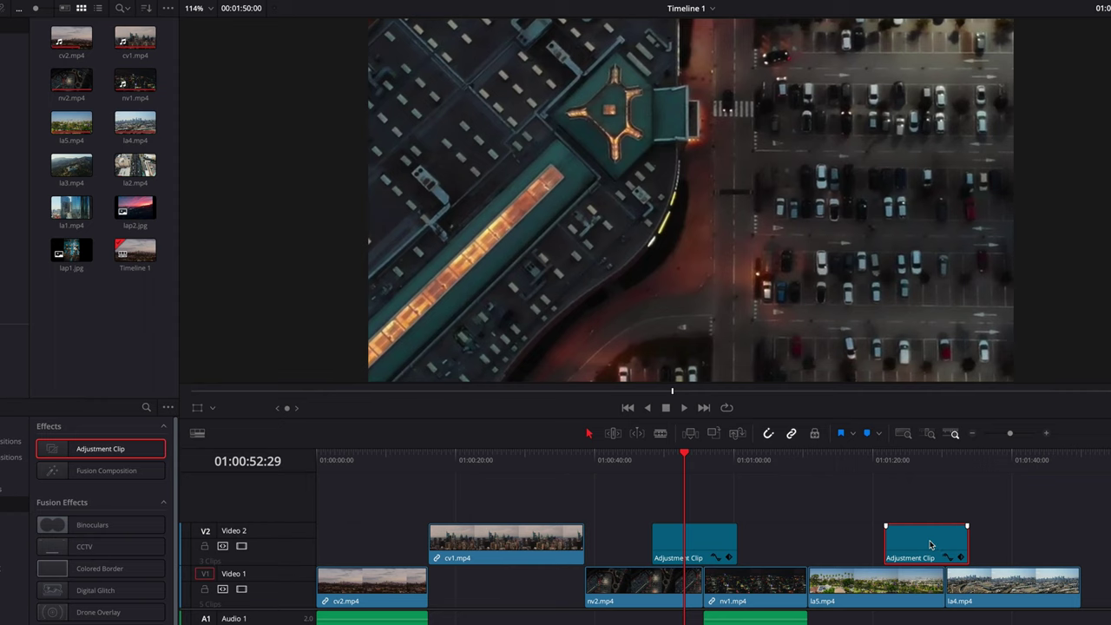
{"action": "left_click_drag", "start_coordinate": [931, 544], "coordinate": [101, 322]}
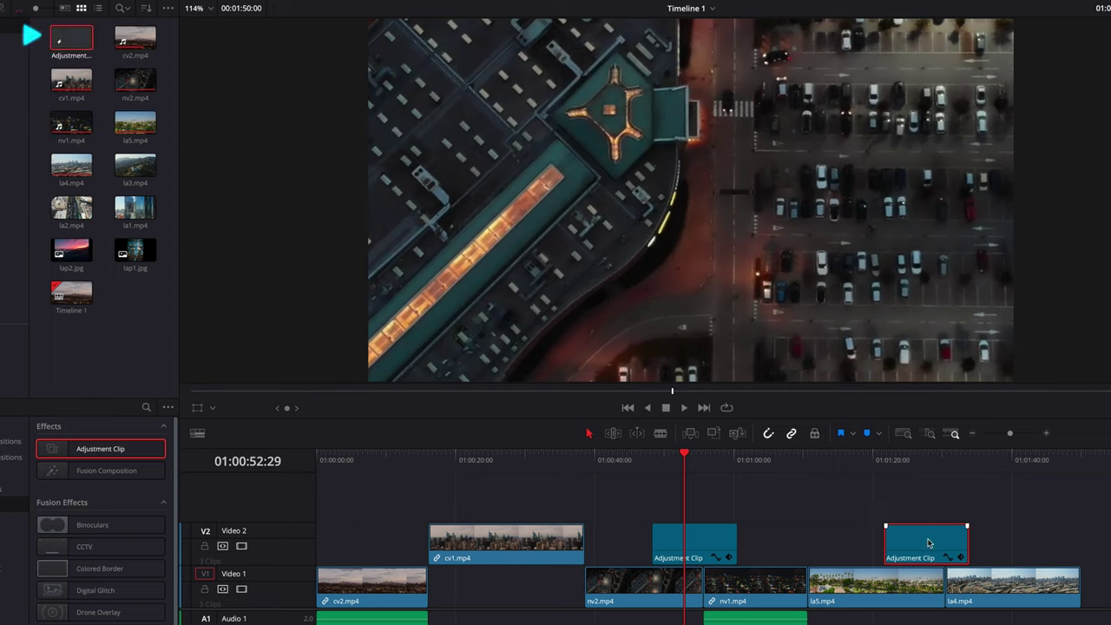
{"action": "key", "text": "Delete"}
{"action": "left_click", "coordinate": [699, 547]}
{"action": "key", "text": "Delete"}
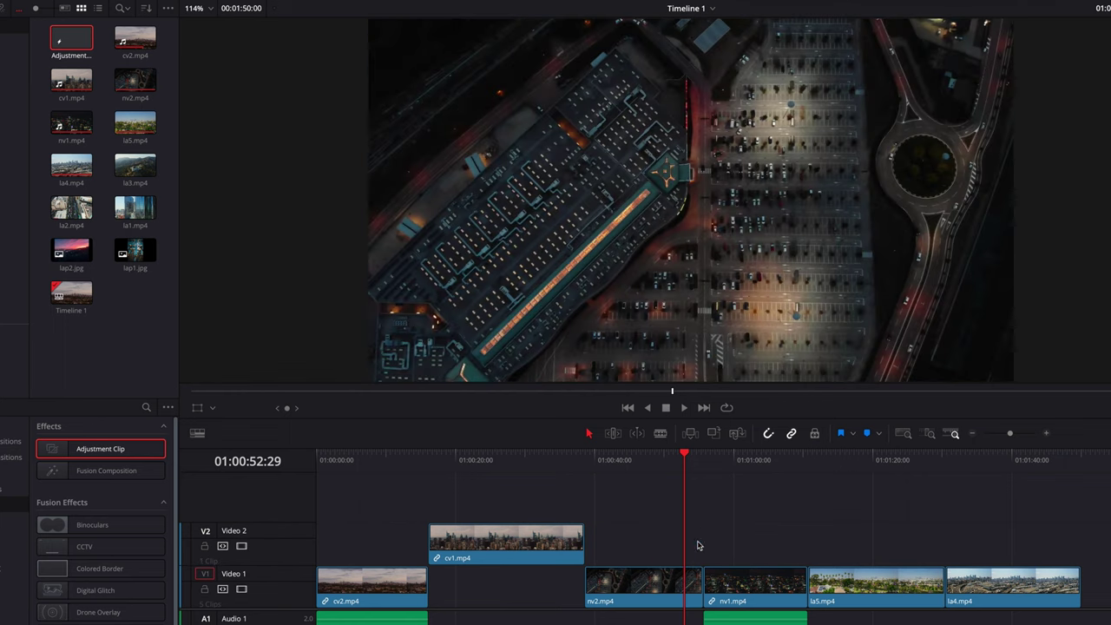
Step: Place a new Adjustment Clip over the nv2/nv1 cut and compare frames before and under it
{"action": "left_click_drag", "start_coordinate": [71, 39], "coordinate": [639, 535]}
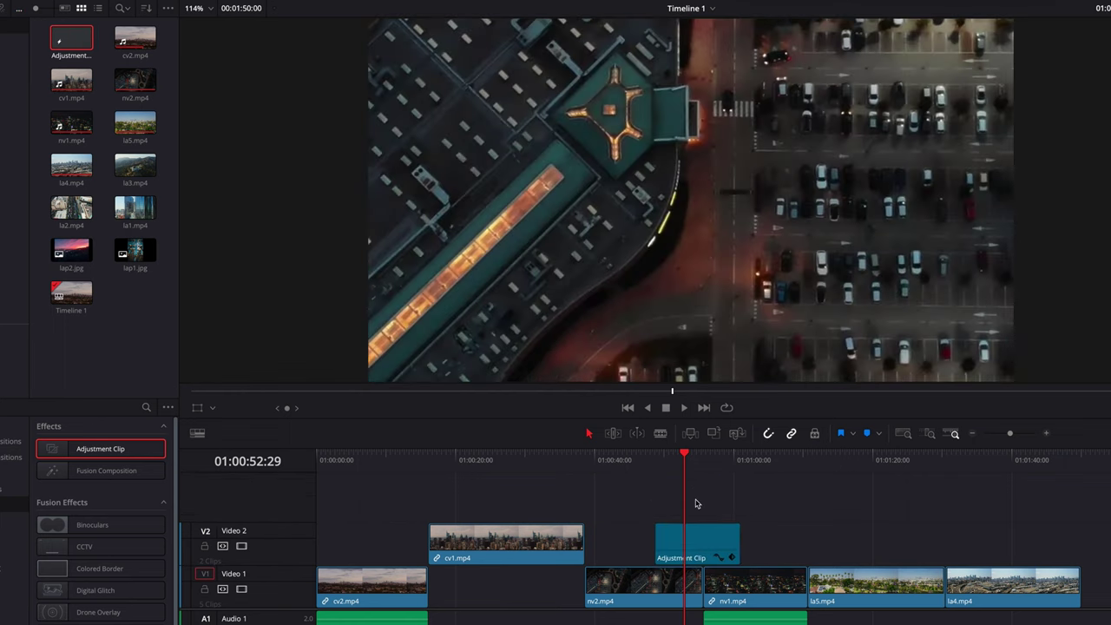
{"action": "left_click", "coordinate": [639, 463]}
{"action": "left_click", "coordinate": [677, 461]}
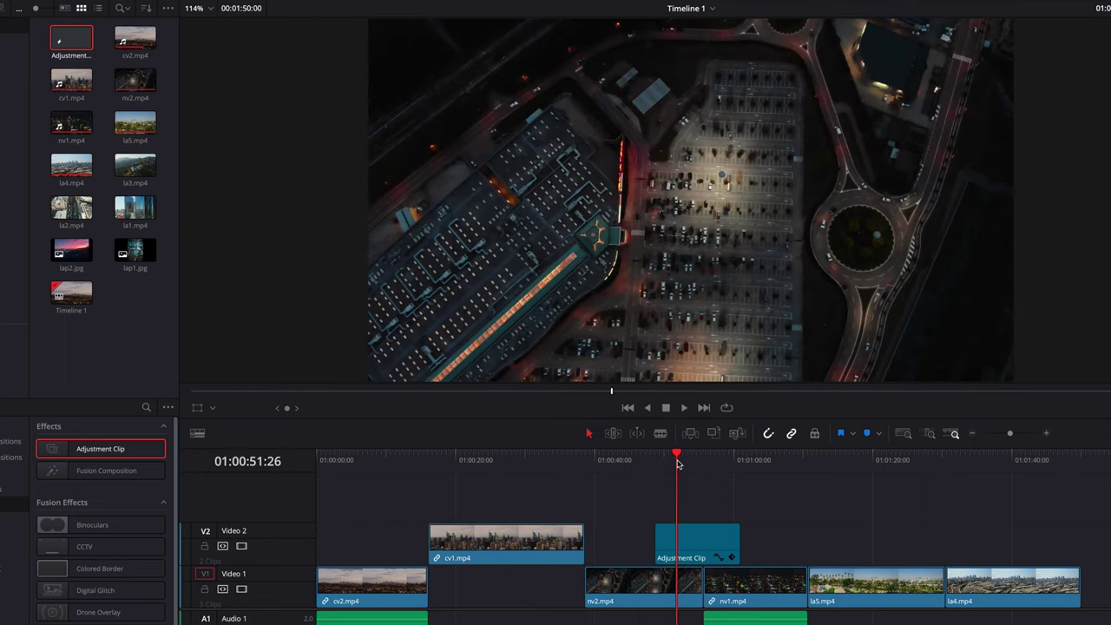
{"action": "left_click", "coordinate": [627, 461]}
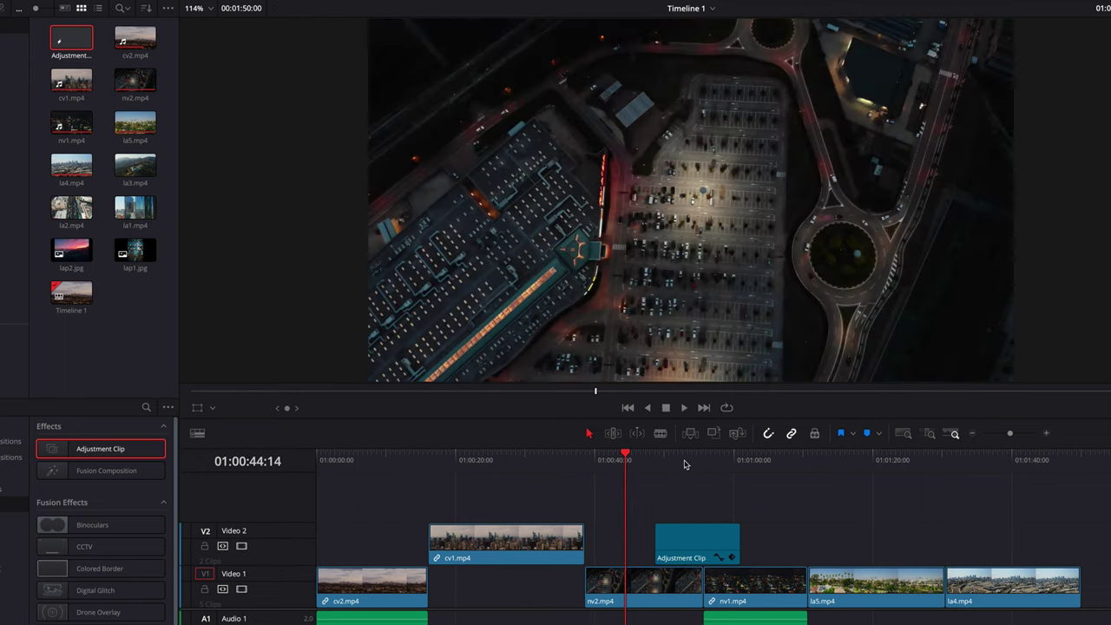
{"action": "left_click", "coordinate": [680, 461]}
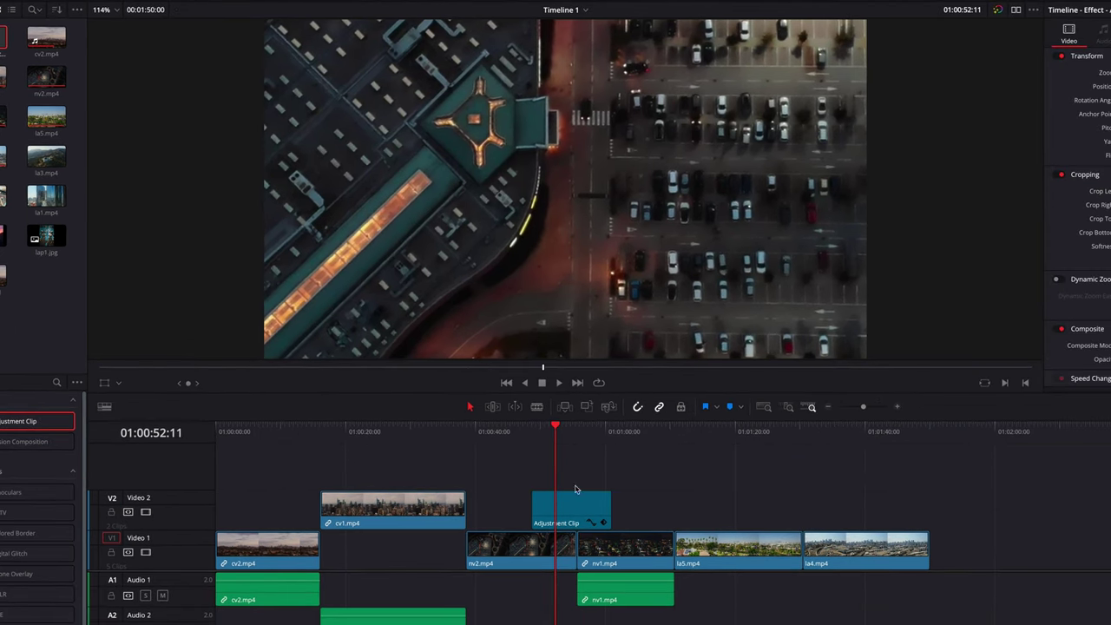
Step: Try Position and Crop Left on the Adjustment Clip, reset the crop, and apply Box Blur
{"action": "left_click", "coordinate": [573, 499]}
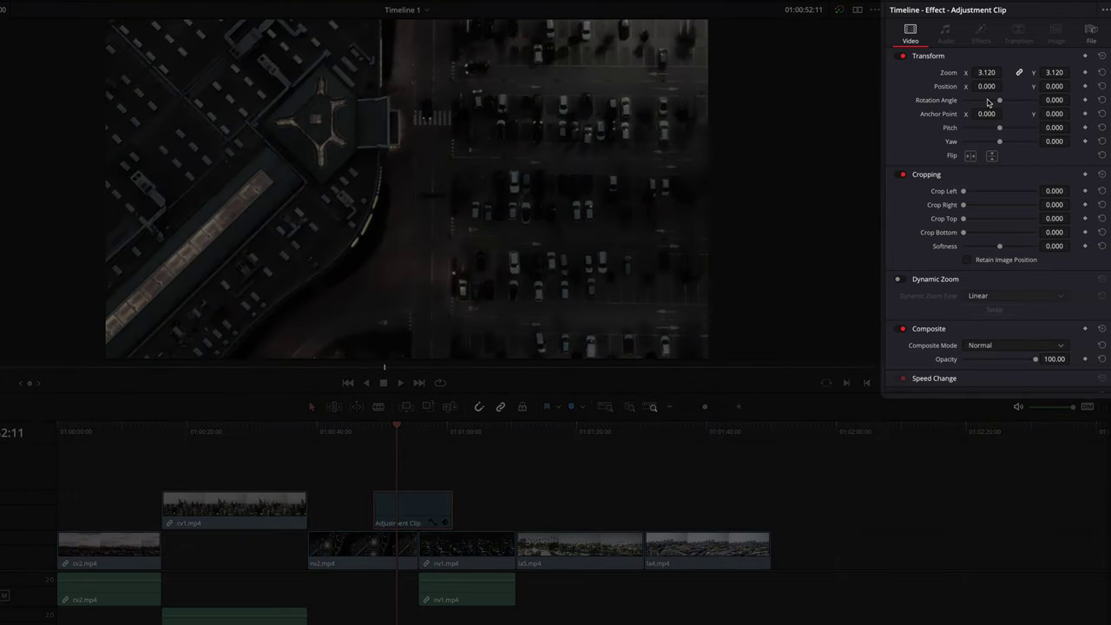
{"action": "left_click_drag", "start_coordinate": [1110, 86], "coordinate": [1110, 86]}
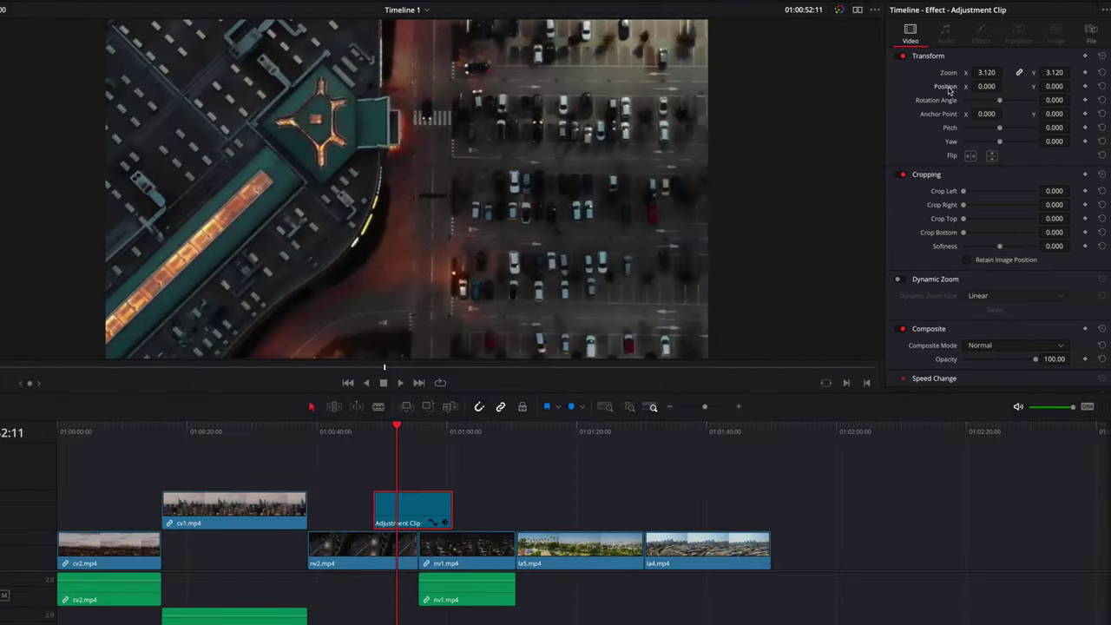
{"action": "left_click_drag", "start_coordinate": [963, 192], "coordinate": [1004, 198]}
{"action": "double_click", "coordinate": [946, 193]}
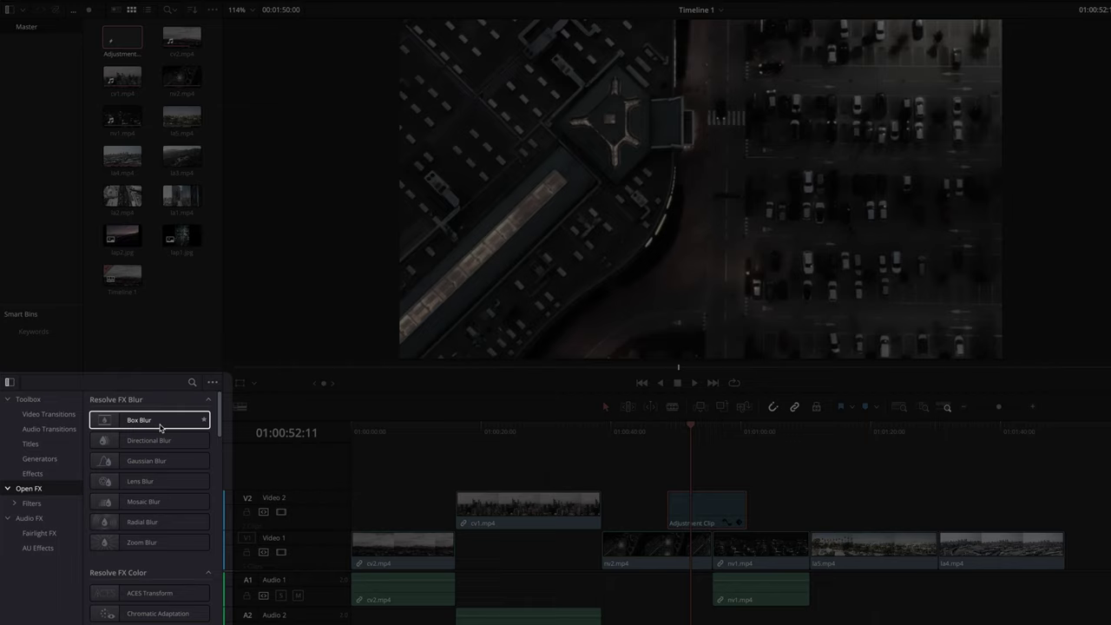
{"action": "left_click_drag", "start_coordinate": [160, 427], "coordinate": [710, 508]}
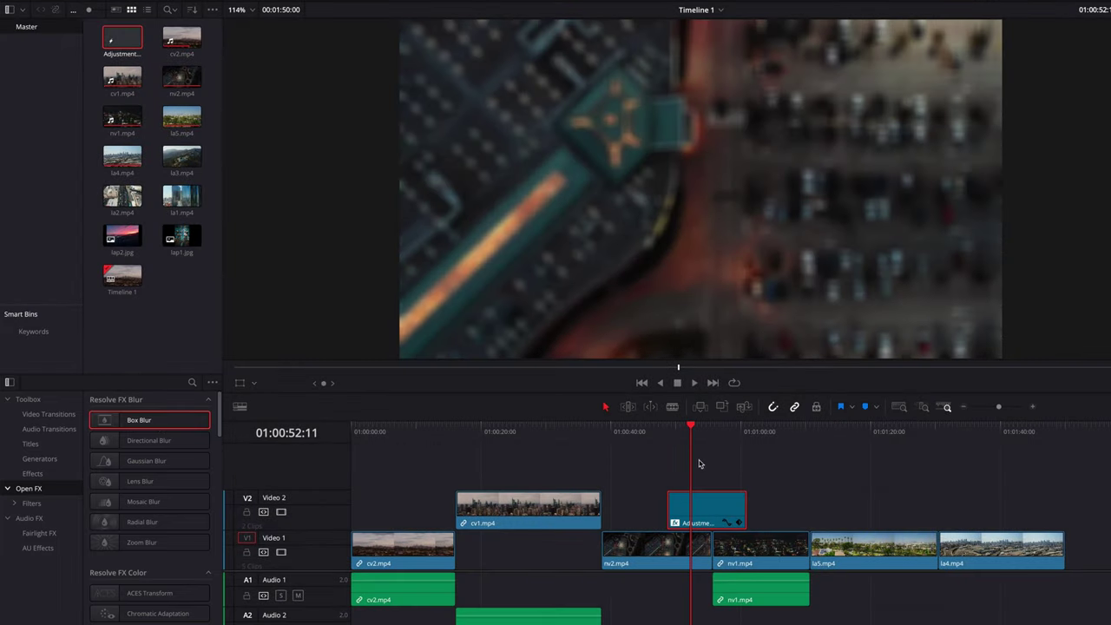
Step: Delete the Box Blur effect from the Adjustment Clip and reset its Zoom to 1.000
{"action": "left_click", "coordinate": [655, 431]}
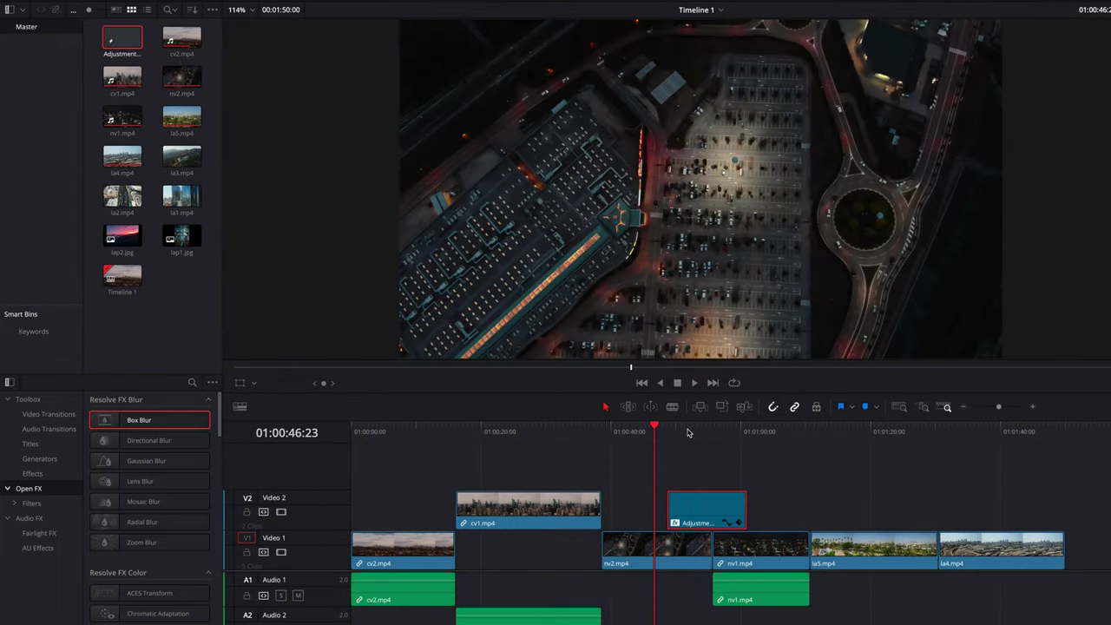
{"action": "left_click", "coordinate": [687, 432]}
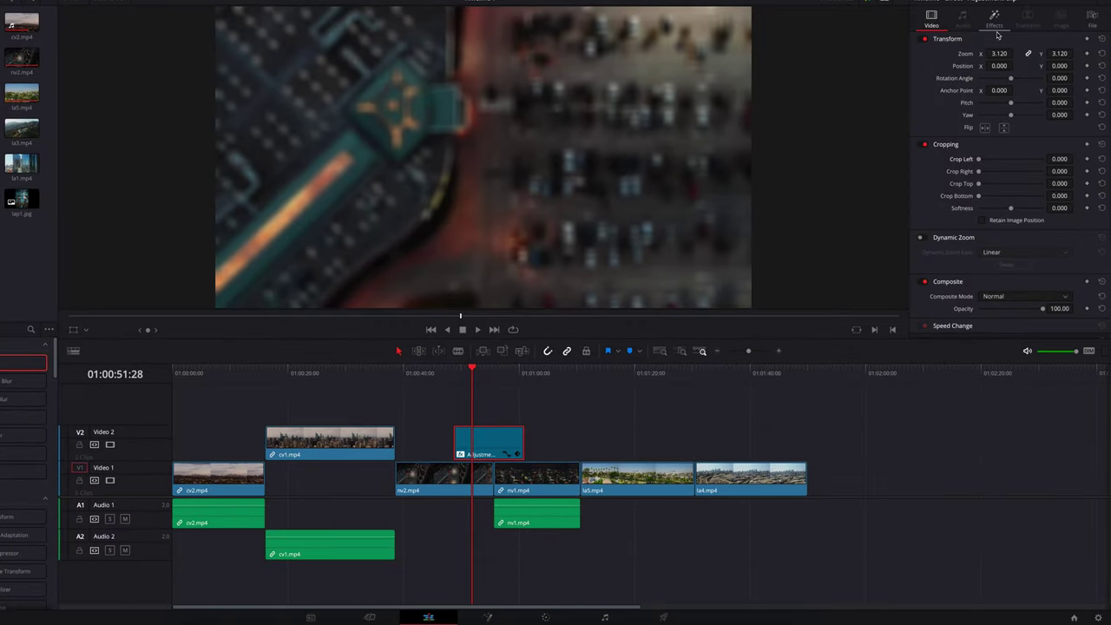
{"action": "left_click", "coordinate": [1110, 34]}
{"action": "left_click", "coordinate": [1083, 60]}
{"action": "left_click", "coordinate": [930, 21]}
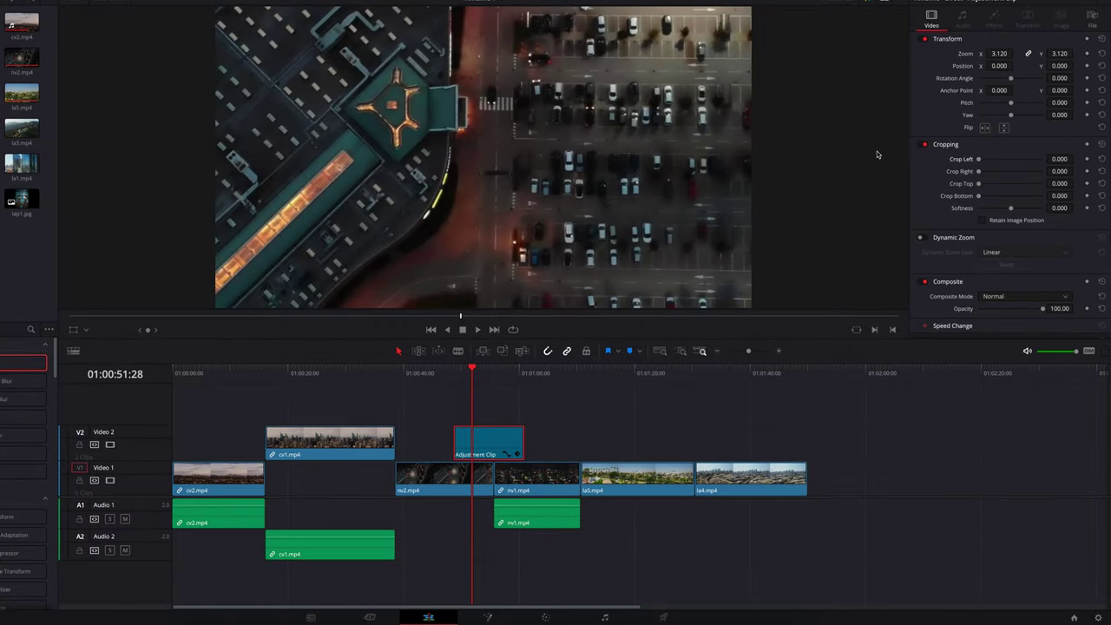
{"action": "double_click", "coordinate": [969, 58]}
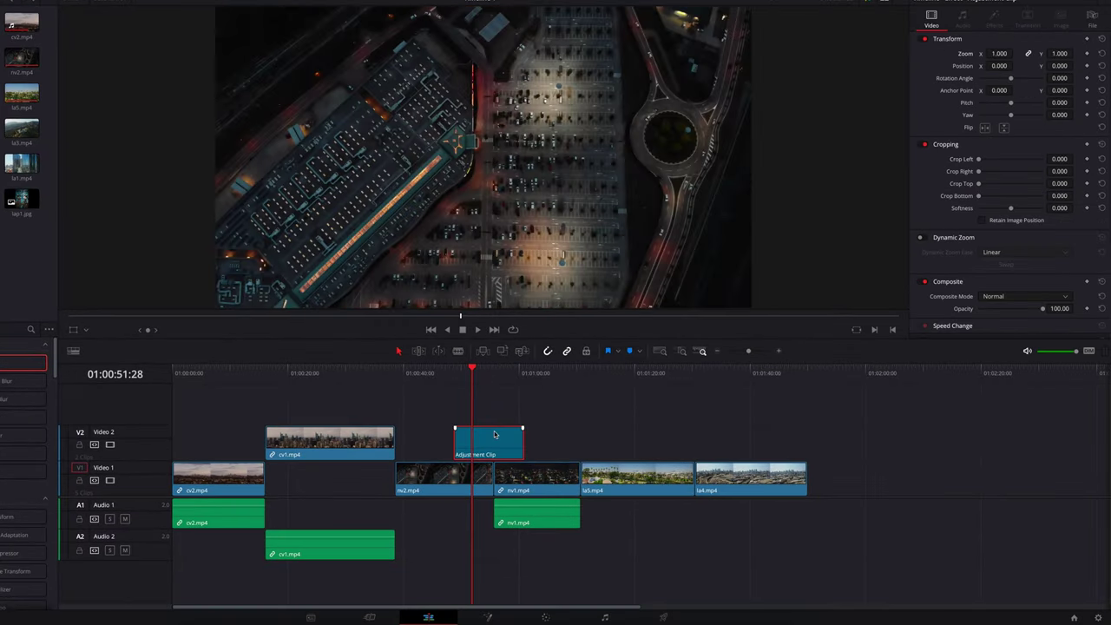
Step: Insert a Fusion Transform node at Size 3.29 between MediaIn1 and MediaOut1
{"action": "left_click", "coordinate": [488, 617]}
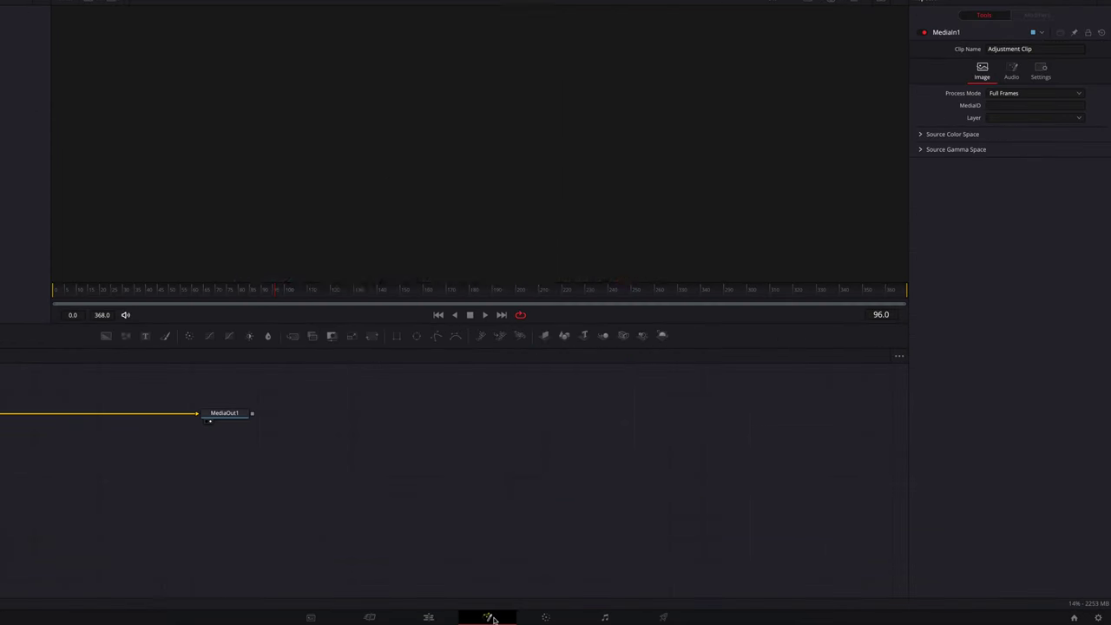
{"action": "left_click_drag", "start_coordinate": [740, 568], "coordinate": [809, 571]}
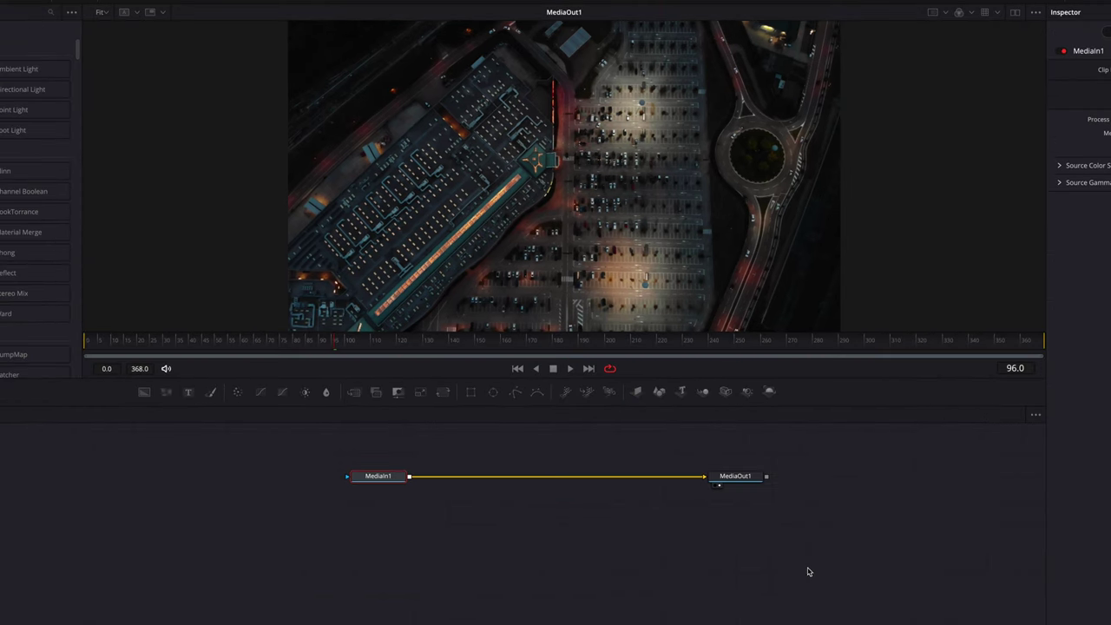
{"action": "left_click_drag", "start_coordinate": [443, 392], "coordinate": [477, 478]}
{"action": "left_click_drag", "start_coordinate": [1007, 153], "coordinate": [1027, 152]}
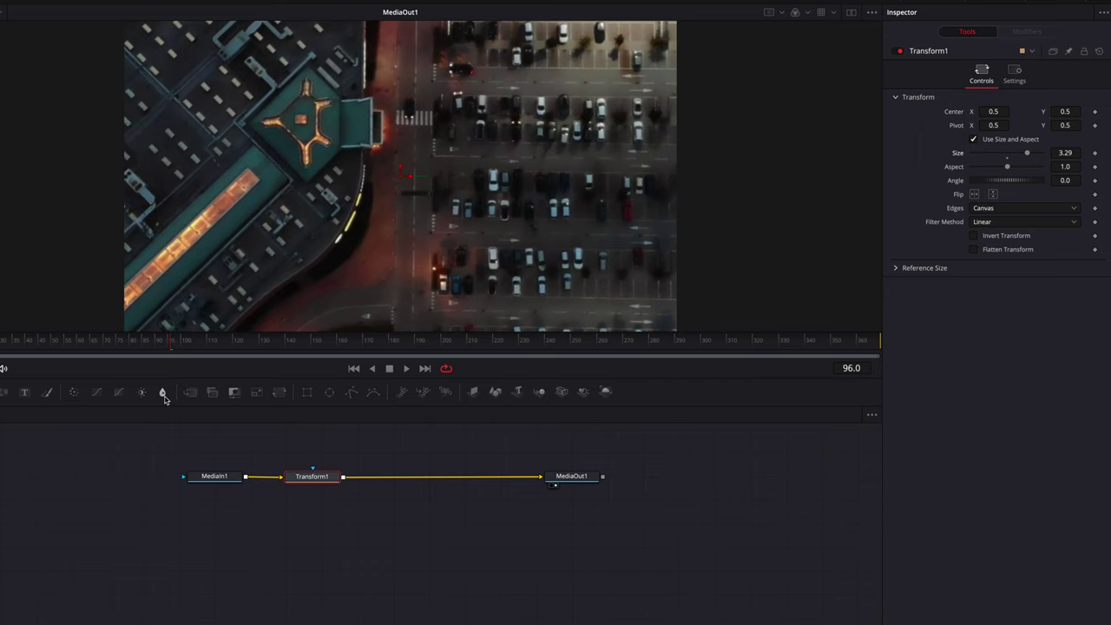
Step: Add a Blur node after Transform1 with an increased blur size
{"action": "left_click_drag", "start_coordinate": [163, 391], "coordinate": [415, 476]}
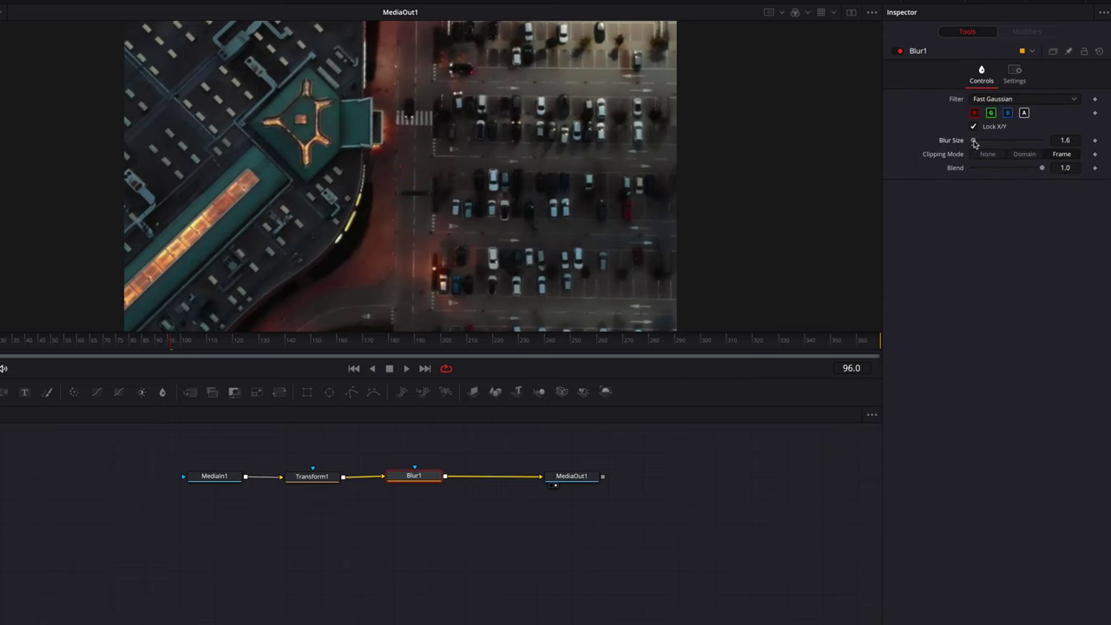
{"action": "left_click_drag", "start_coordinate": [975, 140], "coordinate": [985, 140]}
{"action": "left_click", "coordinate": [459, 616]}
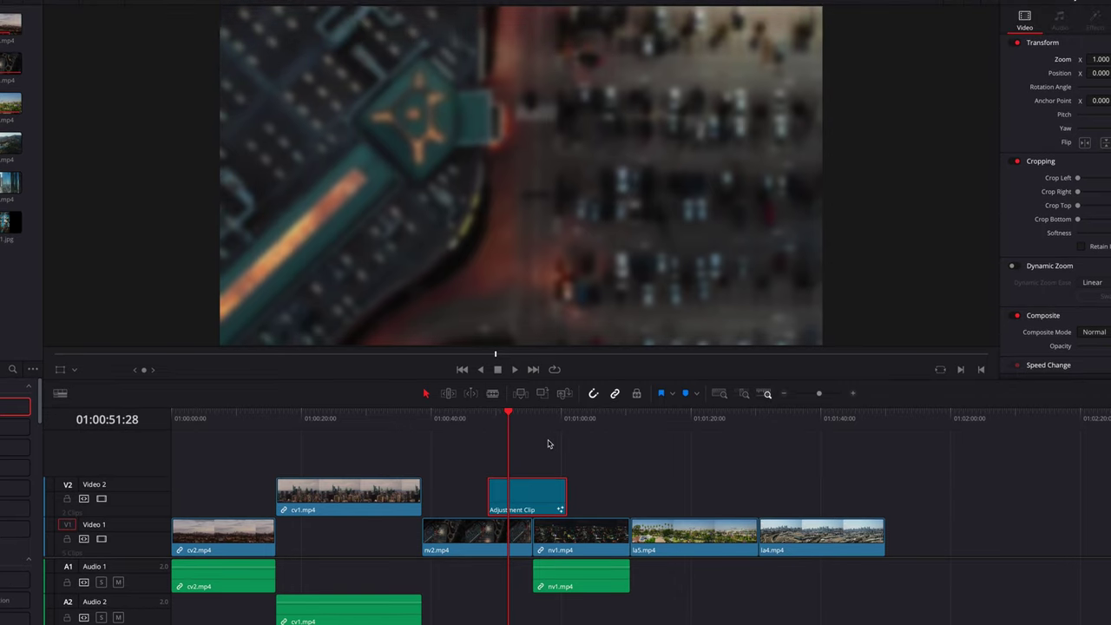
Step: Extend the Adjustment Clip's right edge and move it over the nv1/la5 cut
{"action": "mouse_move", "coordinate": [546, 425]}
{"action": "left_mouse_down"}
{"action": "mouse_move", "coordinate": [523, 425]}
{"action": "mouse_move", "coordinate": [544, 429]}
{"action": "left_mouse_up"}
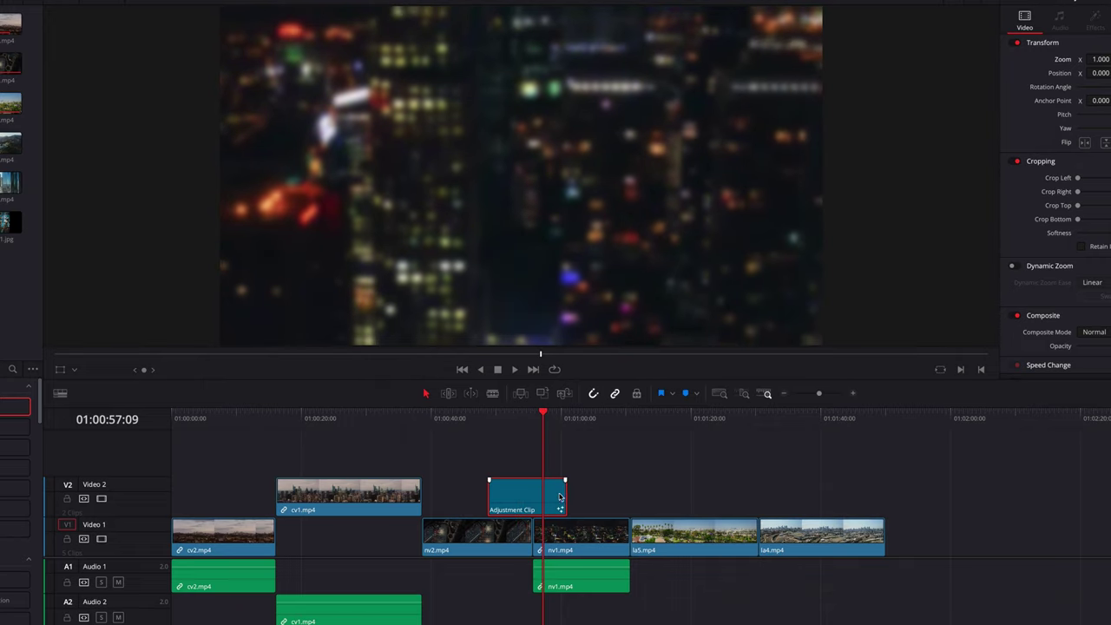
{"action": "left_click_drag", "start_coordinate": [566, 497], "coordinate": [629, 494]}
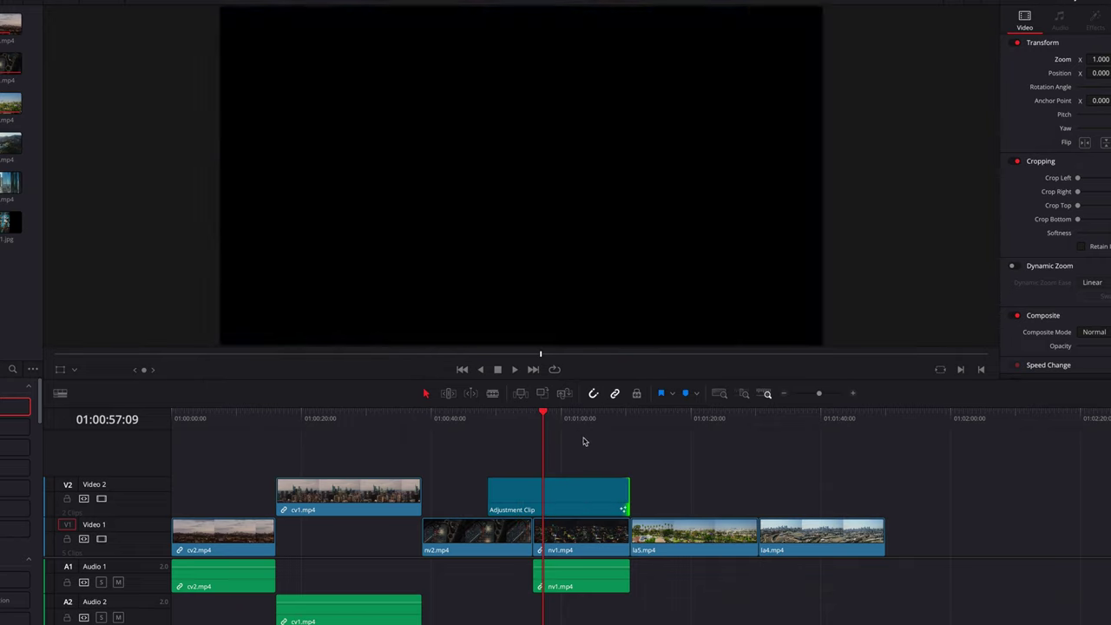
{"action": "left_click_drag", "start_coordinate": [575, 427], "coordinate": [513, 426]}
{"action": "left_click", "coordinate": [535, 498]}
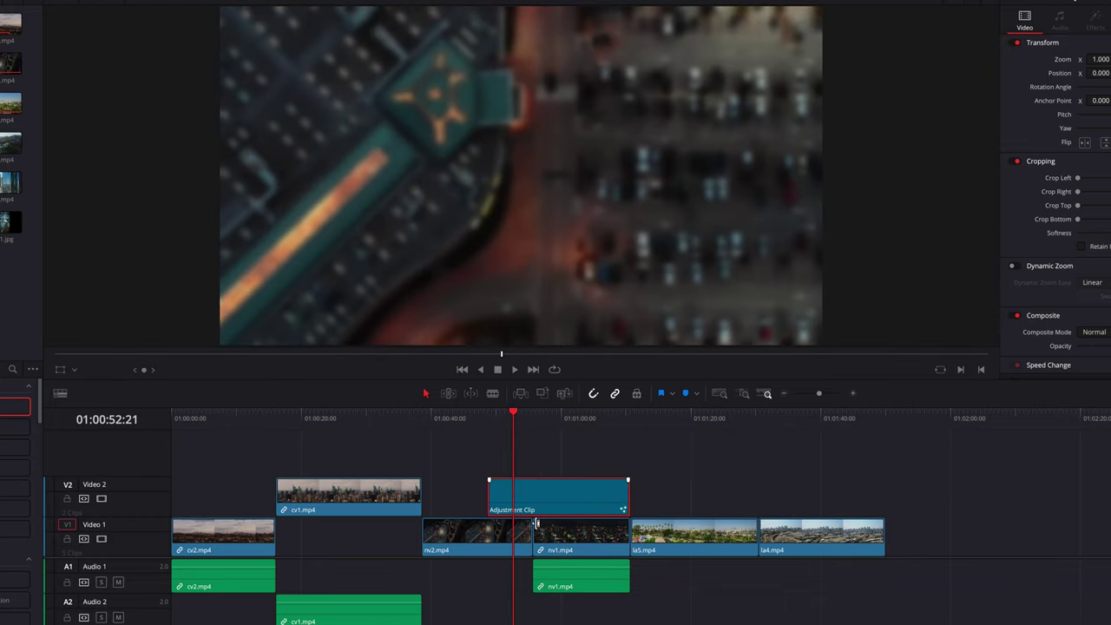
{"action": "left_click", "coordinate": [536, 523]}
{"action": "left_click_drag", "start_coordinate": [545, 493], "coordinate": [627, 494]}
Step: Check the night city and palm-tree frames under the moved clip and its Fusion composition, then go to Color
{"action": "left_click", "coordinate": [609, 419]}
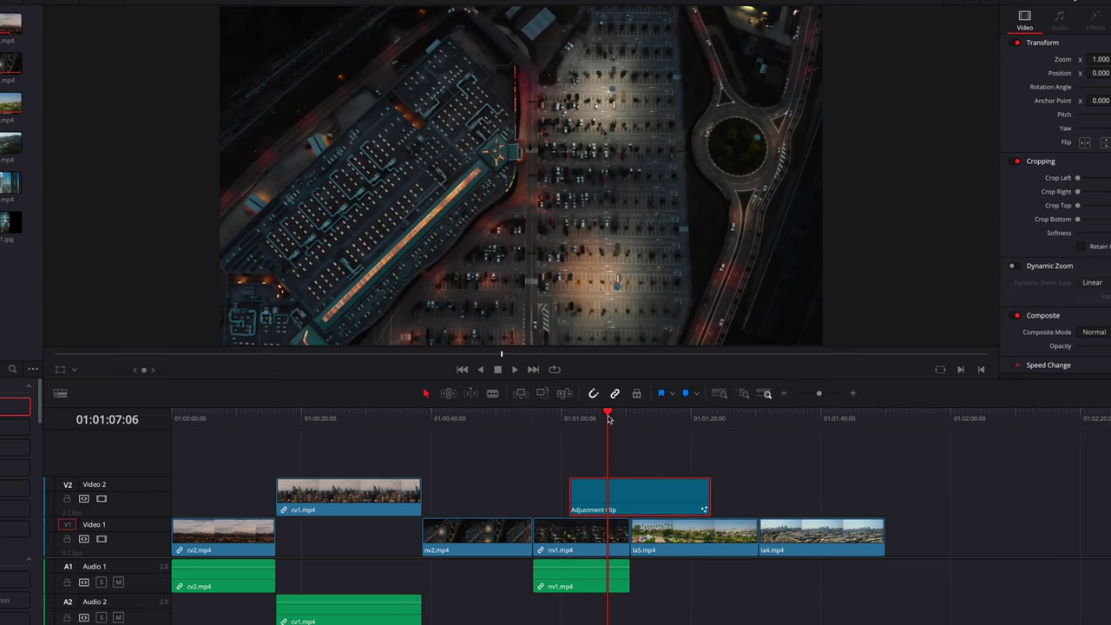
{"action": "left_click", "coordinate": [653, 418]}
{"action": "left_click", "coordinate": [611, 419]}
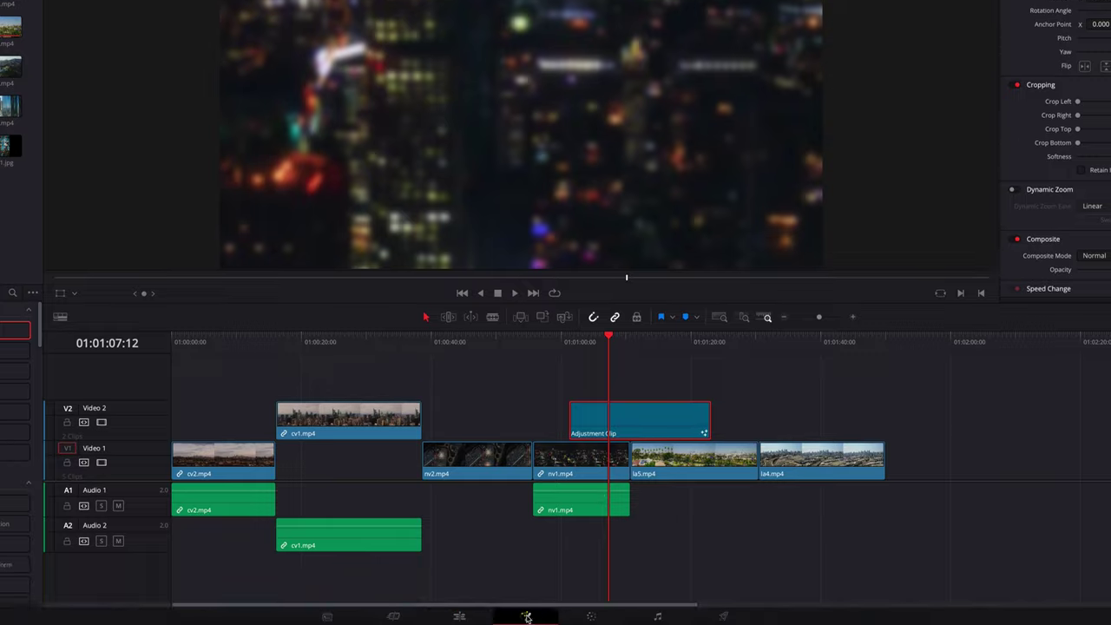
{"action": "left_click", "coordinate": [526, 610]}
{"action": "key", "text": "shift+4"}
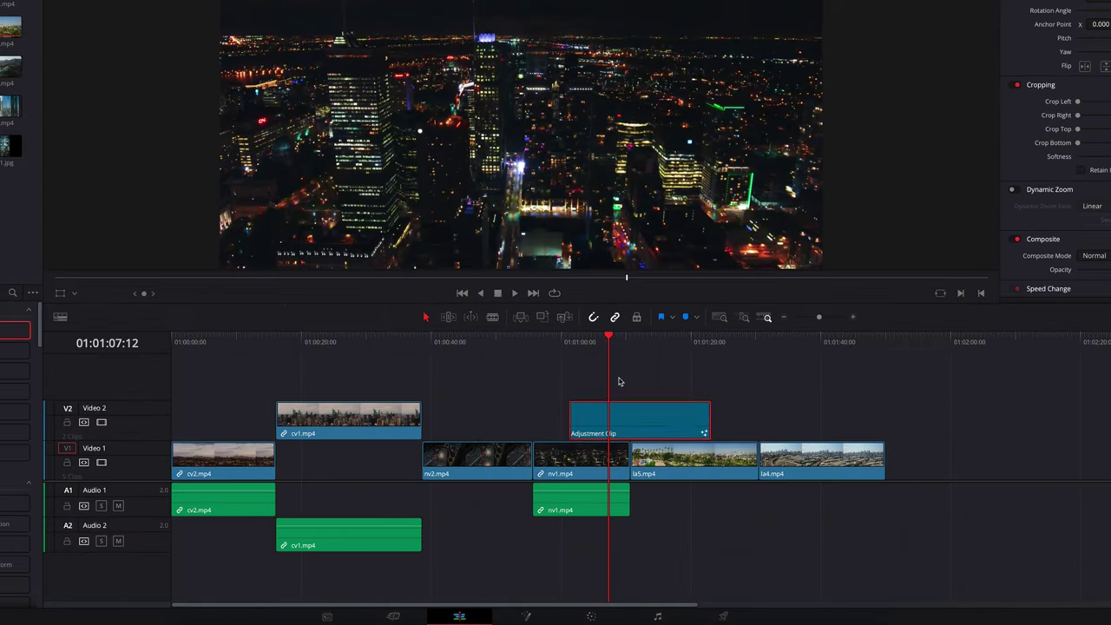
{"action": "left_click", "coordinate": [592, 615]}
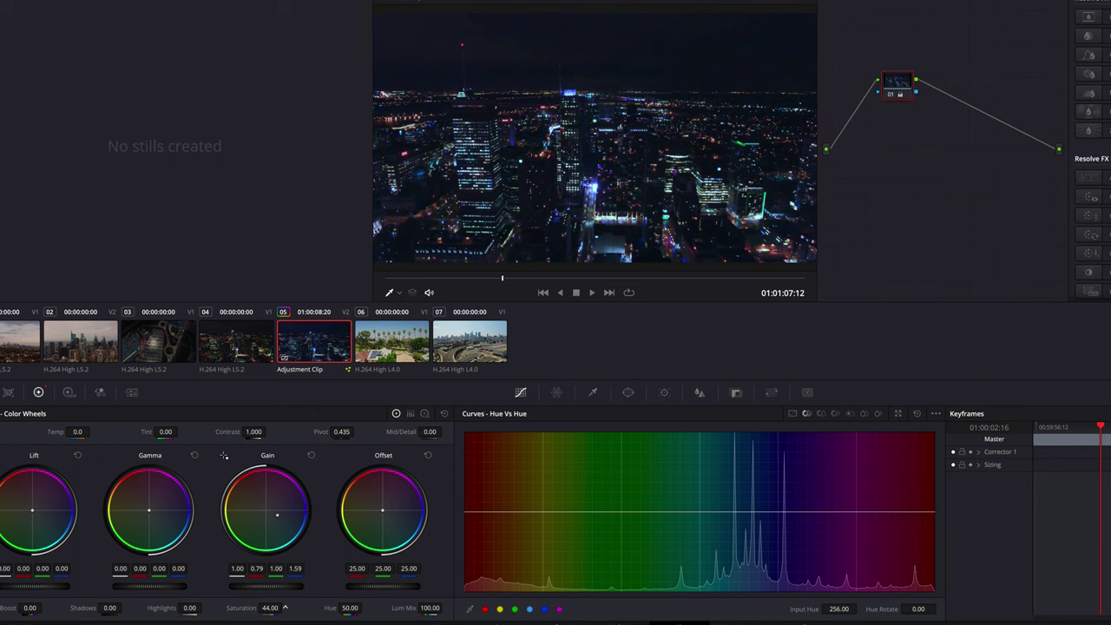
Step: Back on the Edit page, scrub over the blue-graded palm-tree and night city frames
{"action": "left_click", "coordinate": [549, 617]}
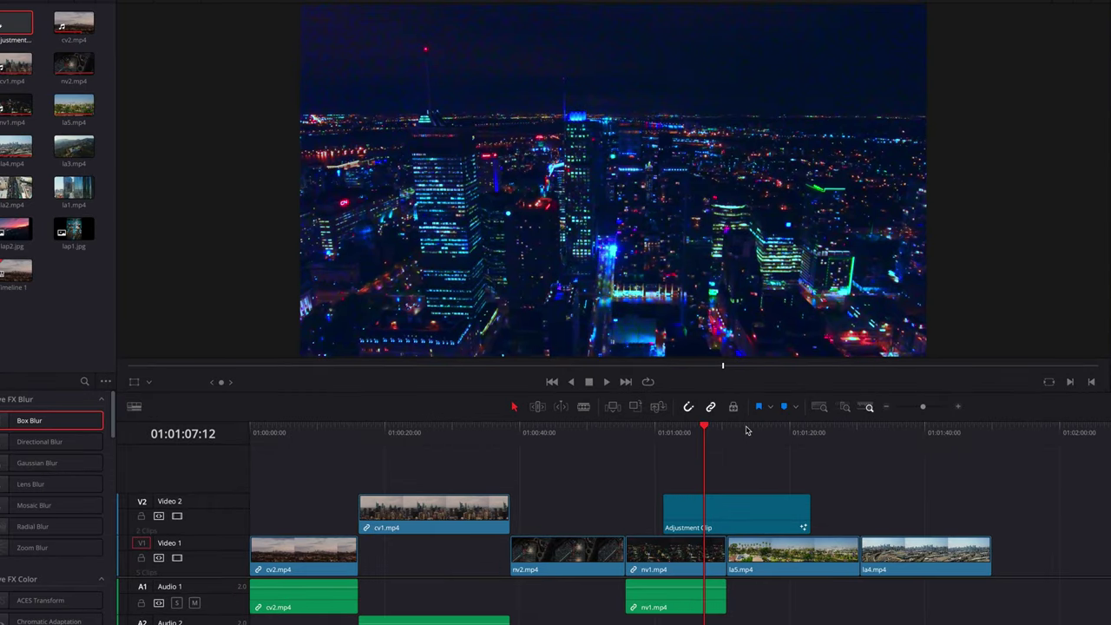
{"action": "left_click_drag", "start_coordinate": [694, 360], "coordinate": [759, 366]}
{"action": "mouse_move", "coordinate": [776, 438]}
{"action": "left_mouse_down"}
{"action": "mouse_move", "coordinate": [697, 440]}
{"action": "mouse_move", "coordinate": [761, 443]}
{"action": "left_mouse_up"}
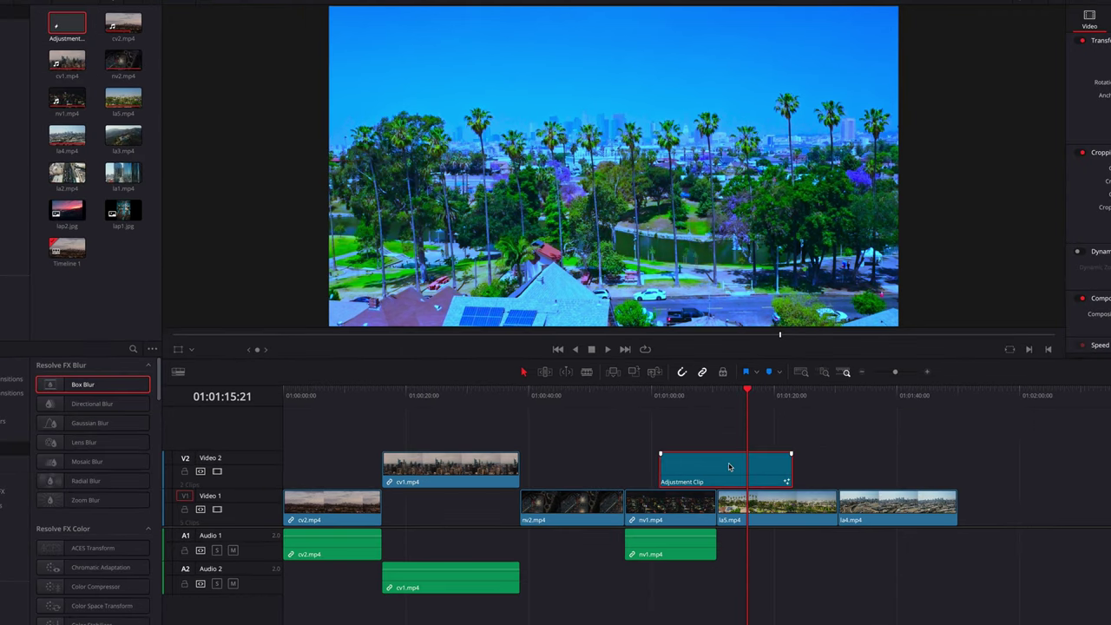
Step: Delete the Adjustment Clip and put the lap2.jpg sunset on Video 1 after la4.mp4
{"action": "key", "text": "Delete"}
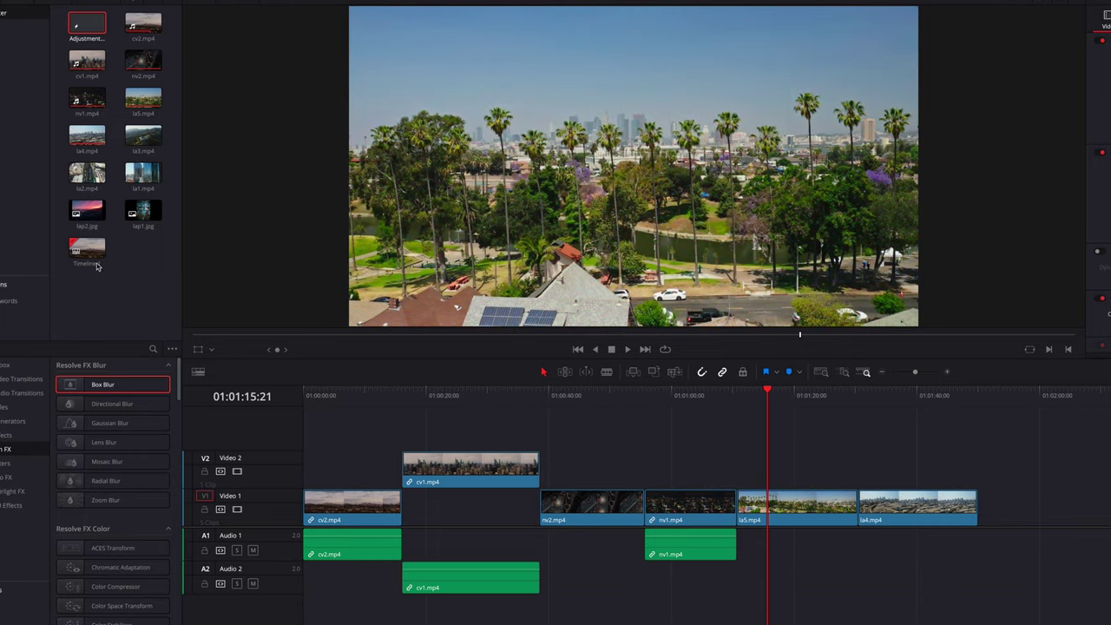
{"action": "left_click_drag", "start_coordinate": [87, 211], "coordinate": [1025, 512]}
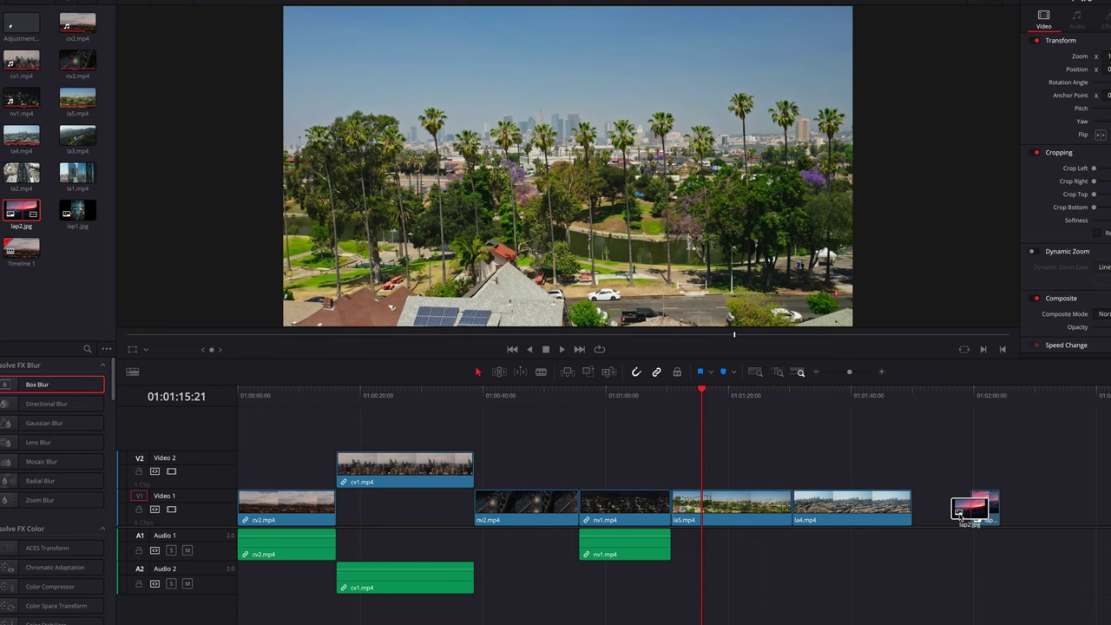
{"action": "left_click_drag", "start_coordinate": [958, 513], "coordinate": [962, 510]}
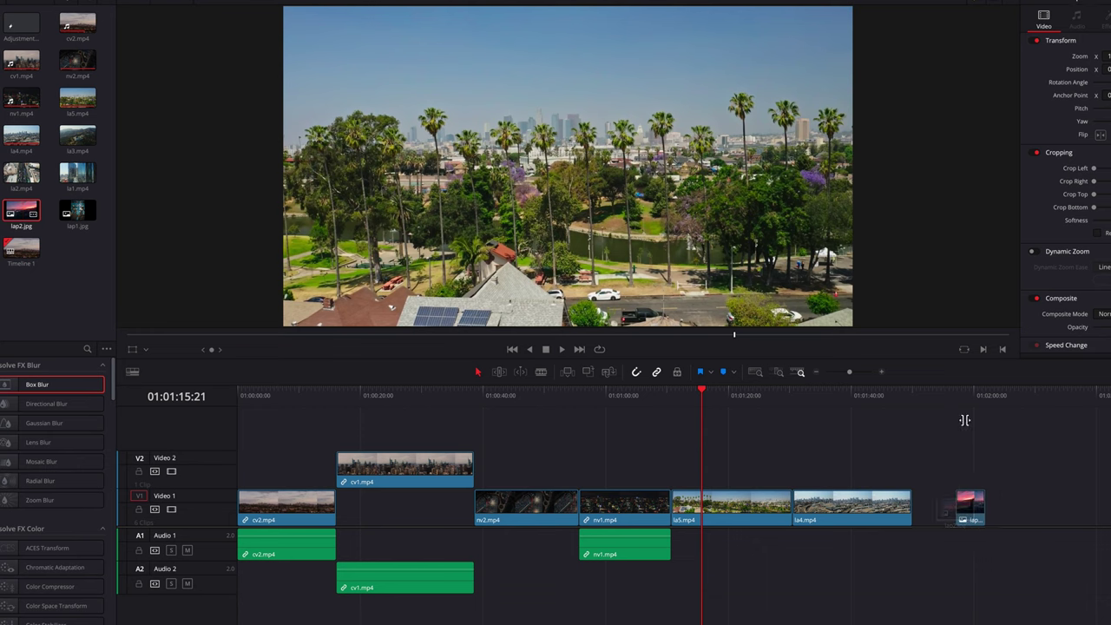
{"action": "left_click_drag", "start_coordinate": [956, 397], "coordinate": [969, 399]}
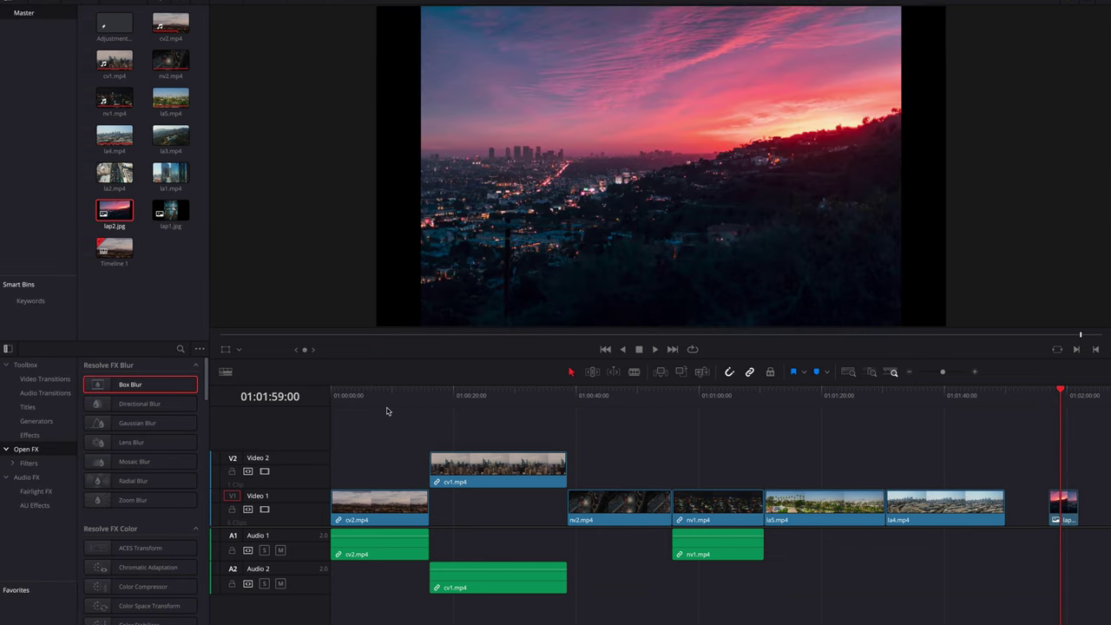
Step: Place an Adjustment Clip from Effects on Video 2 above lap2.jpg
{"action": "left_click", "coordinate": [44, 436]}
{"action": "left_click_drag", "start_coordinate": [144, 391], "coordinate": [1055, 472]}
{"action": "left_click_drag", "start_coordinate": [948, 472], "coordinate": [955, 472]}
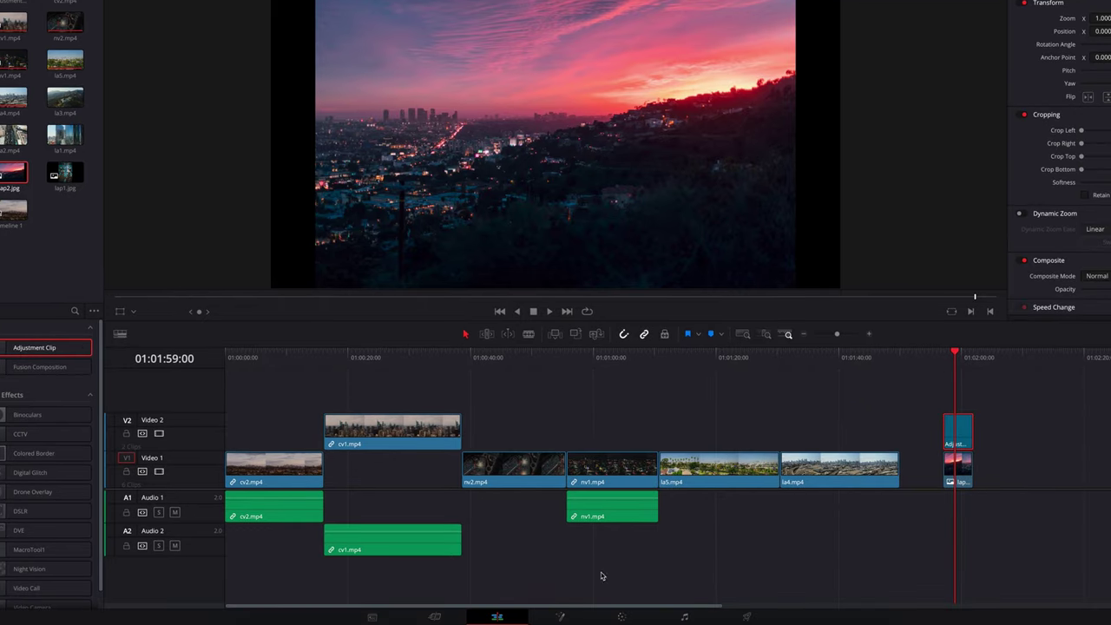
Step: Insert a Transform node between MediaIn1 and MediaOut1 with a larger Size, and check the result
{"action": "left_click", "coordinate": [560, 616]}
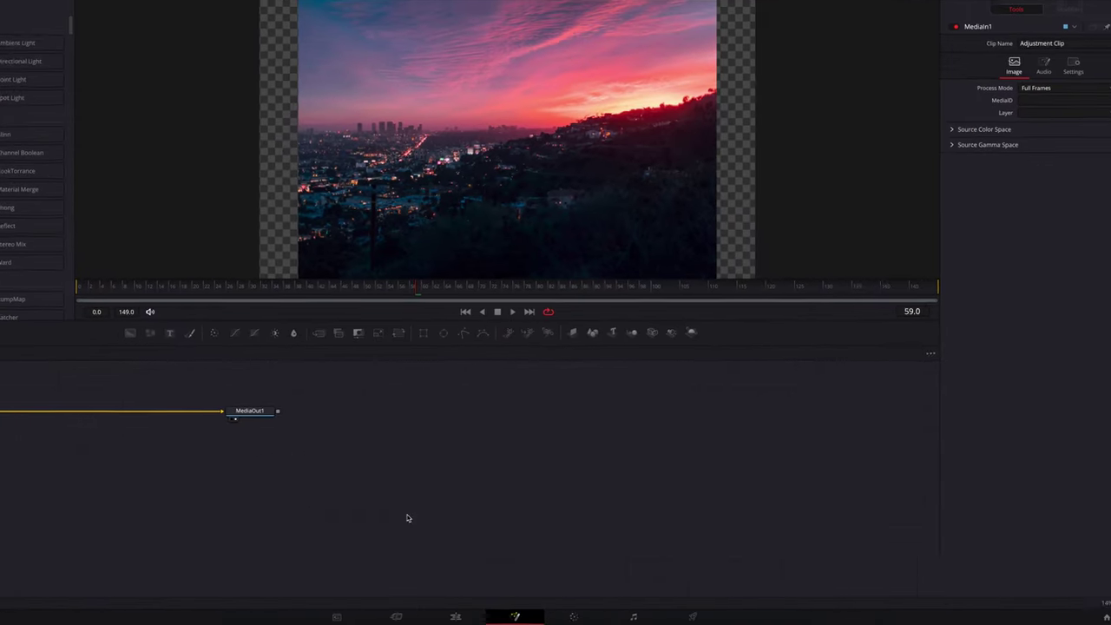
{"action": "left_click_drag", "start_coordinate": [399, 333], "coordinate": [445, 420]}
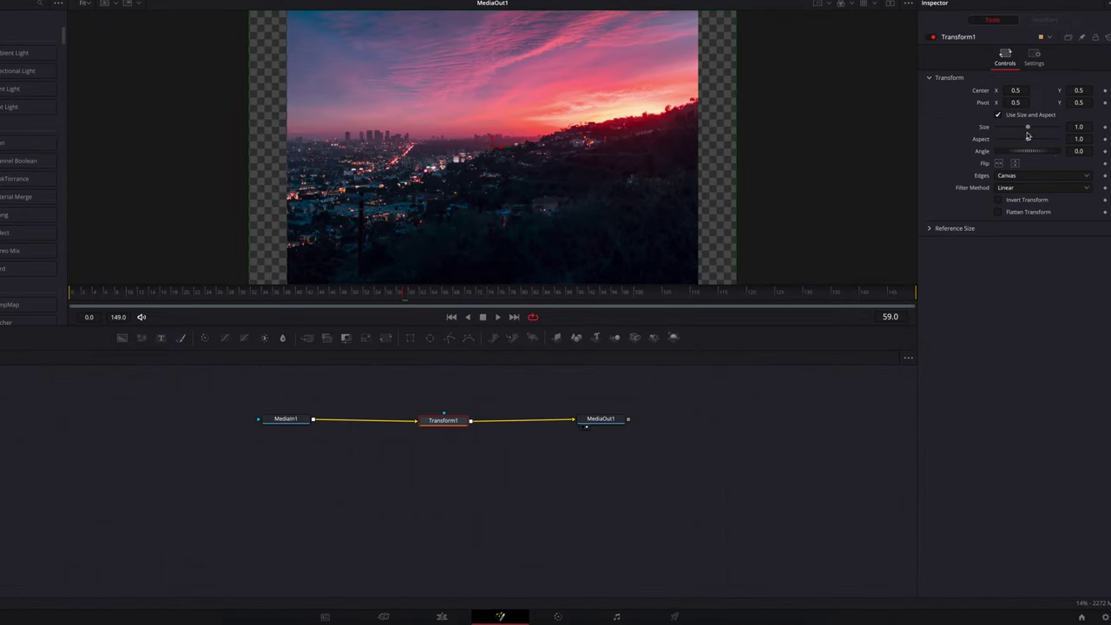
{"action": "left_click_drag", "start_coordinate": [1028, 134], "coordinate": [1039, 136]}
{"action": "left_click", "coordinate": [461, 616]}
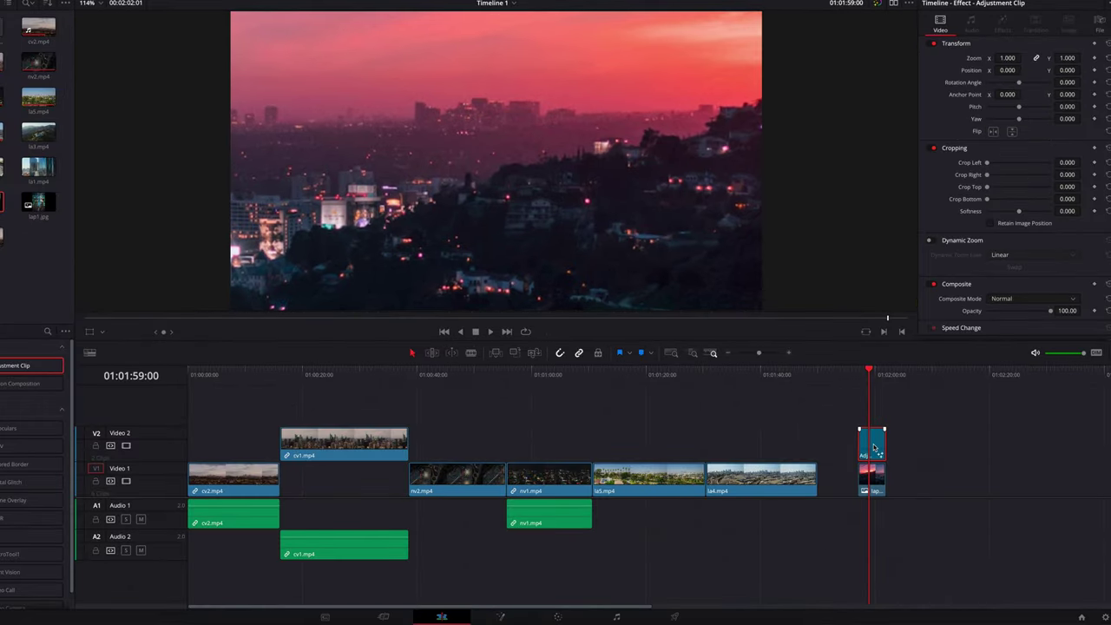
Step: Delete the Transform1 node and remove the Adjustment Clip from Video 2
{"action": "left_click", "coordinate": [500, 616]}
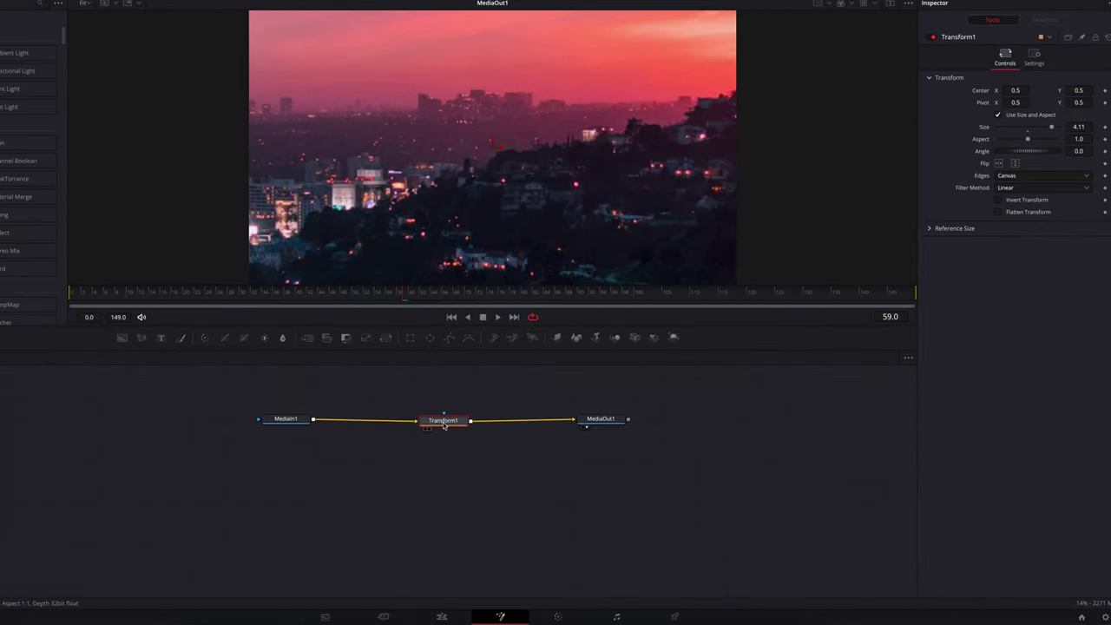
{"action": "key", "text": "Delete"}
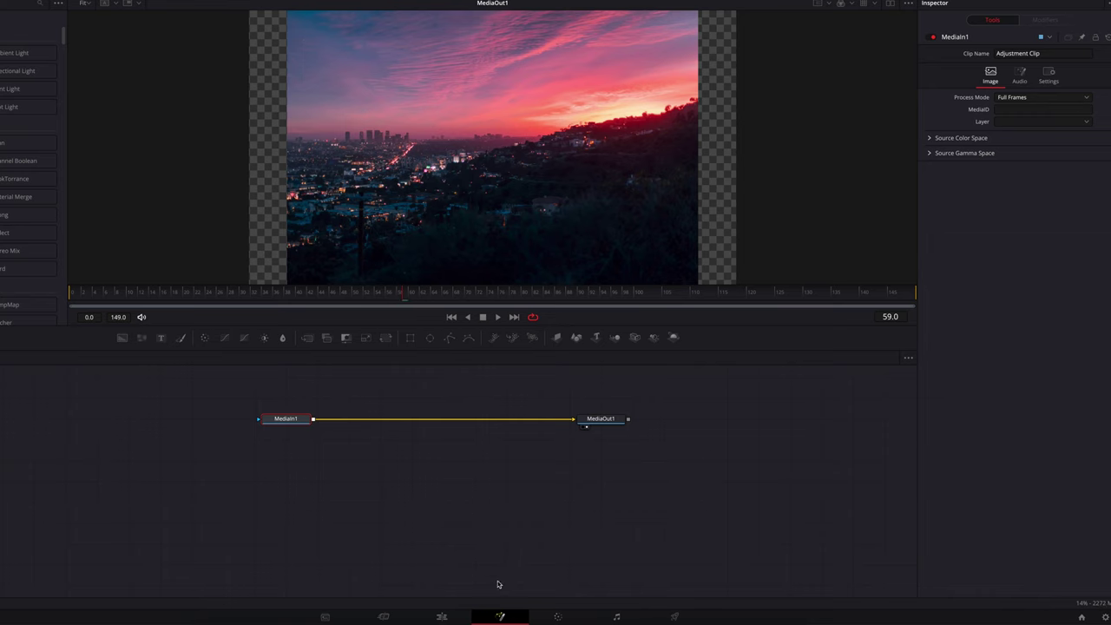
{"action": "left_click", "coordinate": [442, 613]}
{"action": "key", "text": "Delete"}
{"action": "left_click", "coordinate": [880, 469]}
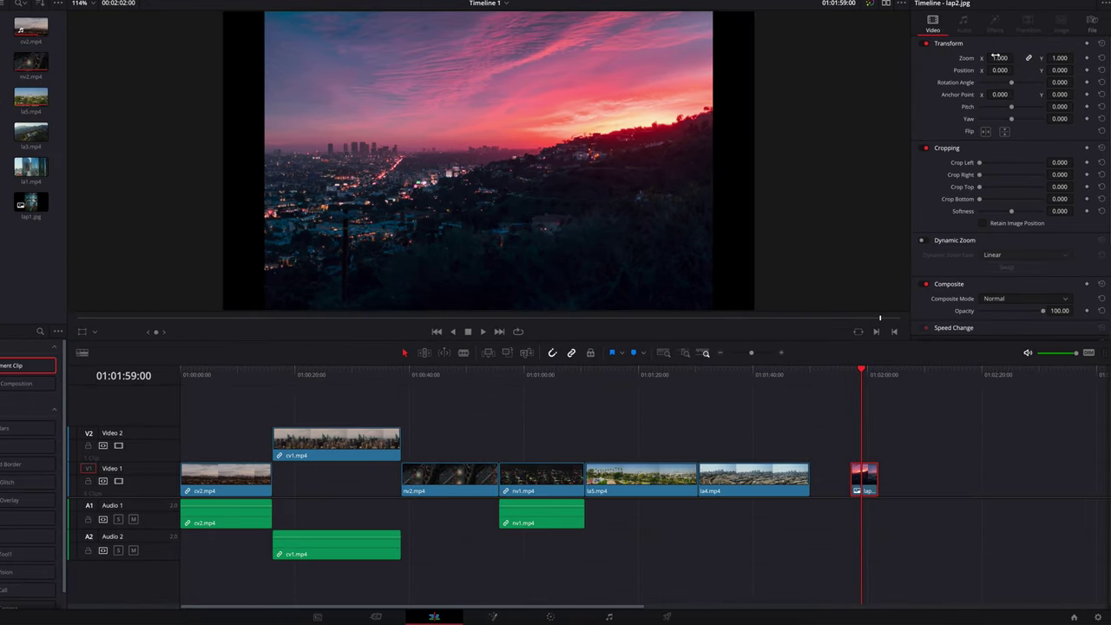
Step: Zoom lap2.jpg to fill the frame, add a fresh Adjustment Clip above it, and view its Fusion nodes
{"action": "left_click_drag", "start_coordinate": [997, 57], "coordinate": [1028, 57]}
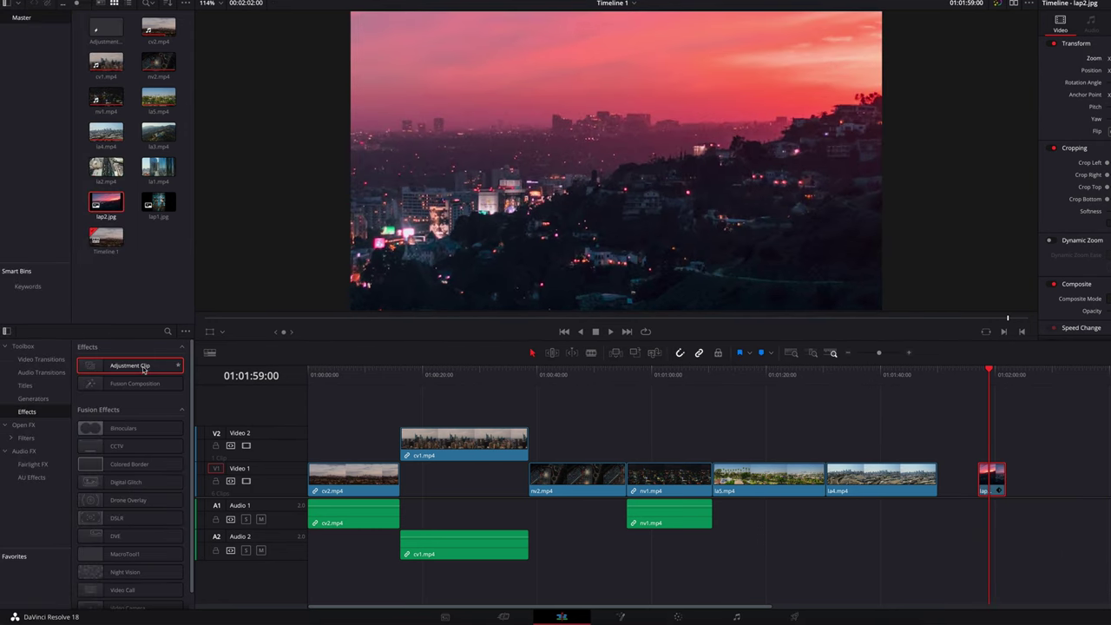
{"action": "left_click_drag", "start_coordinate": [143, 369], "coordinate": [982, 441]}
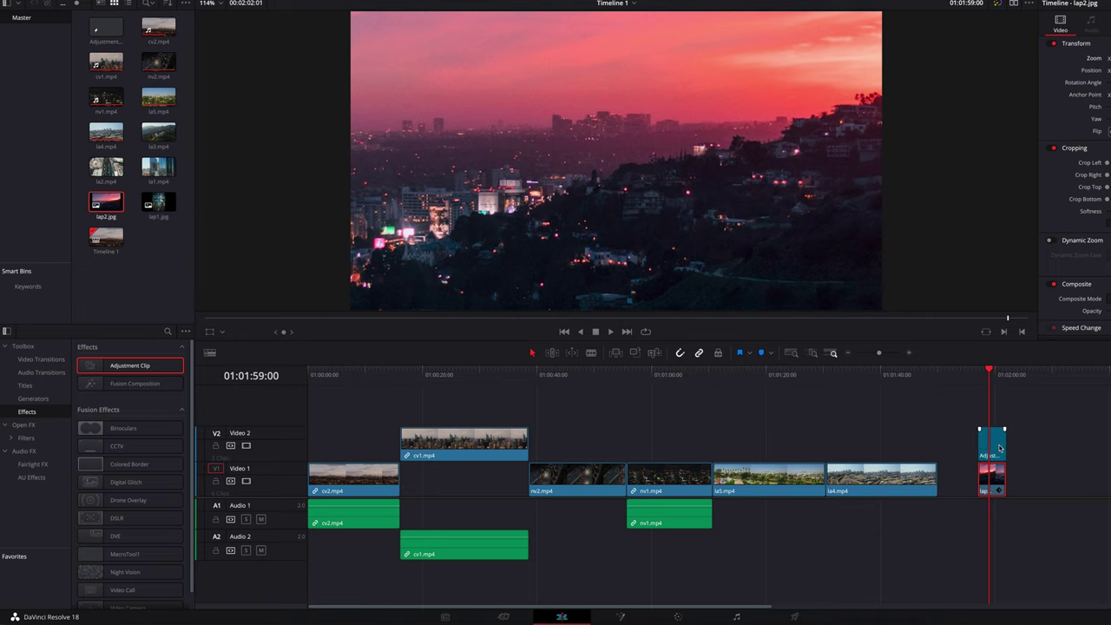
{"action": "left_click", "coordinate": [998, 447]}
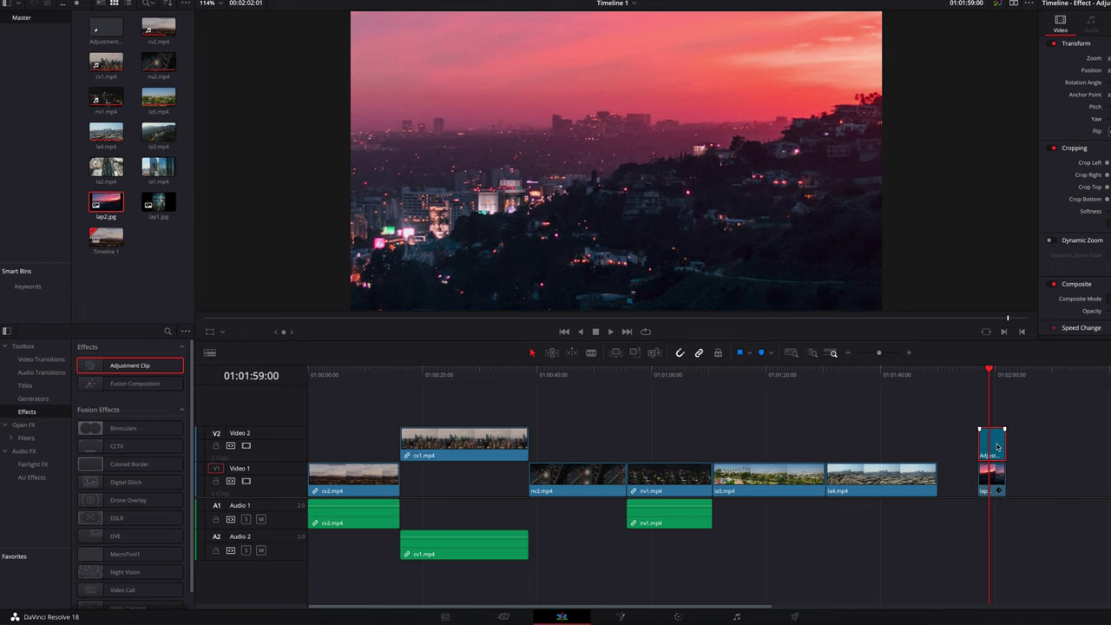
{"action": "left_click", "coordinate": [620, 617]}
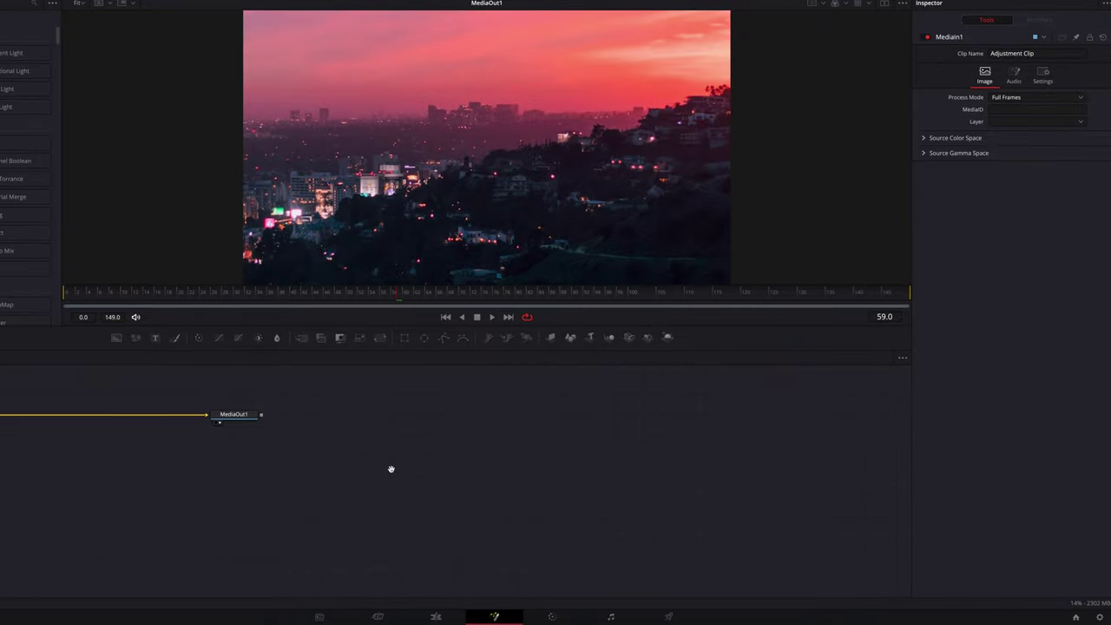
{"action": "left_click_drag", "start_coordinate": [391, 469], "coordinate": [757, 485]}
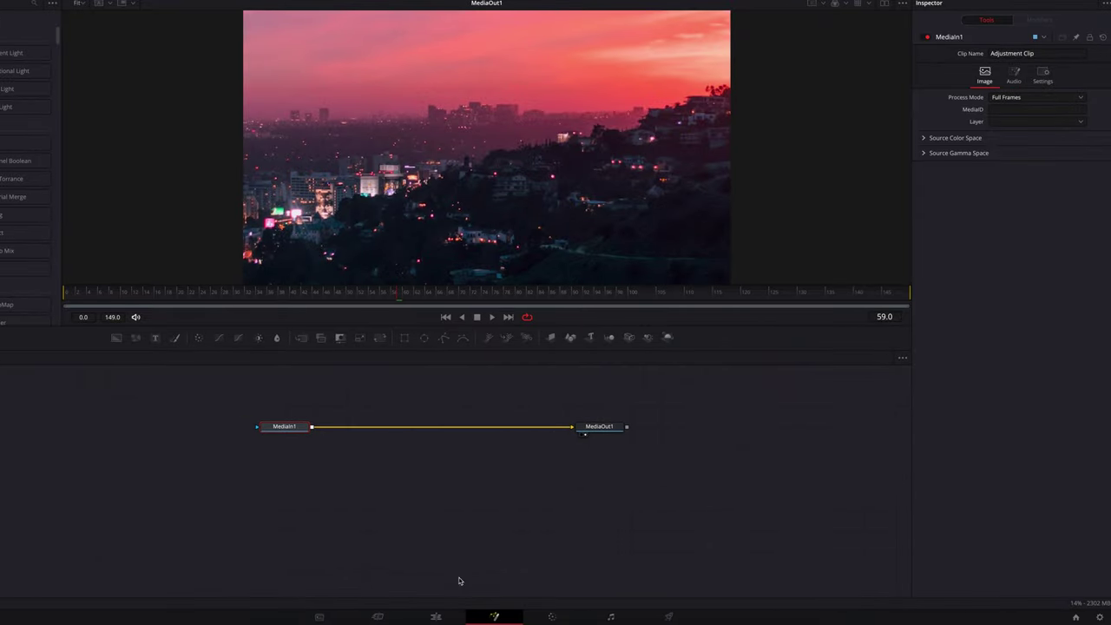
{"action": "left_click", "coordinate": [435, 617]}
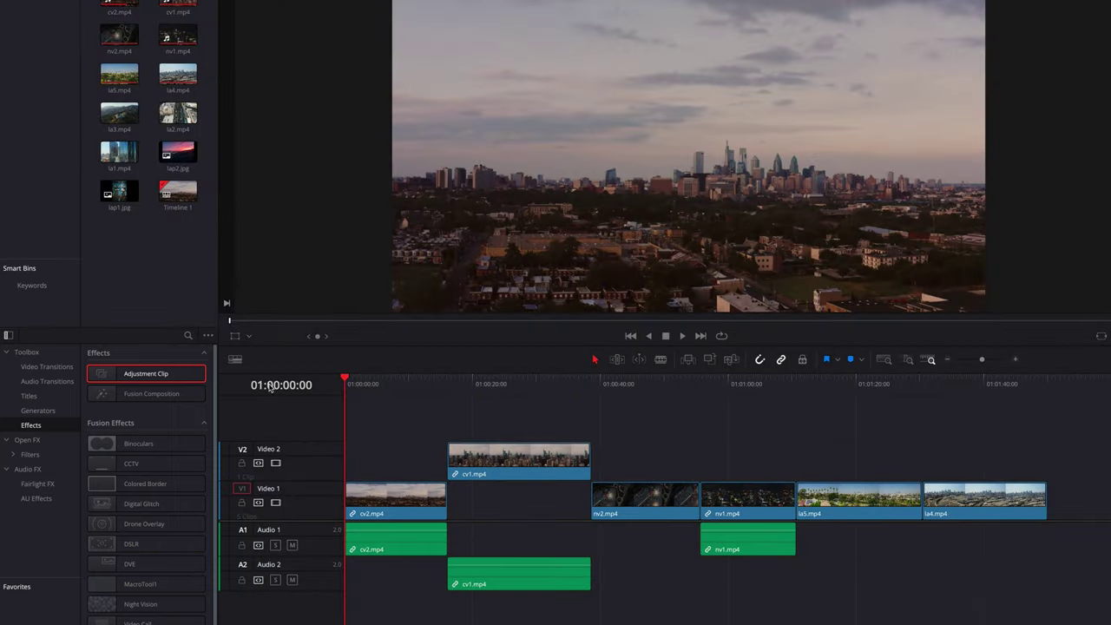
Step: Add a Fusion Composition clip on Video 2, move it to Video 1 after la4.mp4, and park the playhead there
{"action": "left_click_drag", "start_coordinate": [151, 393], "coordinate": [959, 450]}
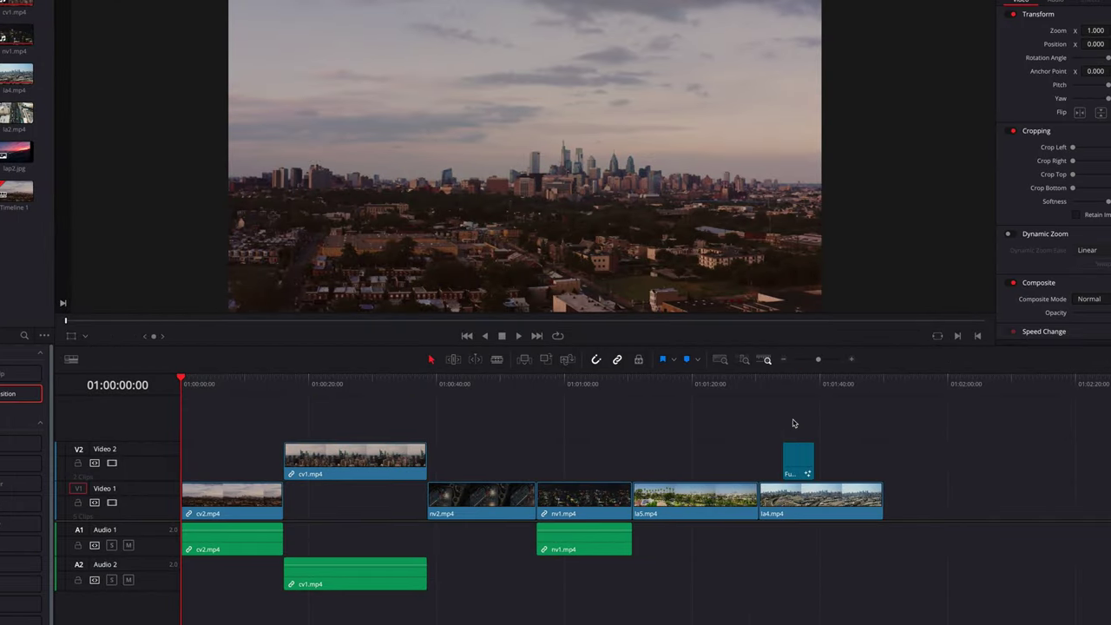
{"action": "left_click", "coordinate": [799, 383]}
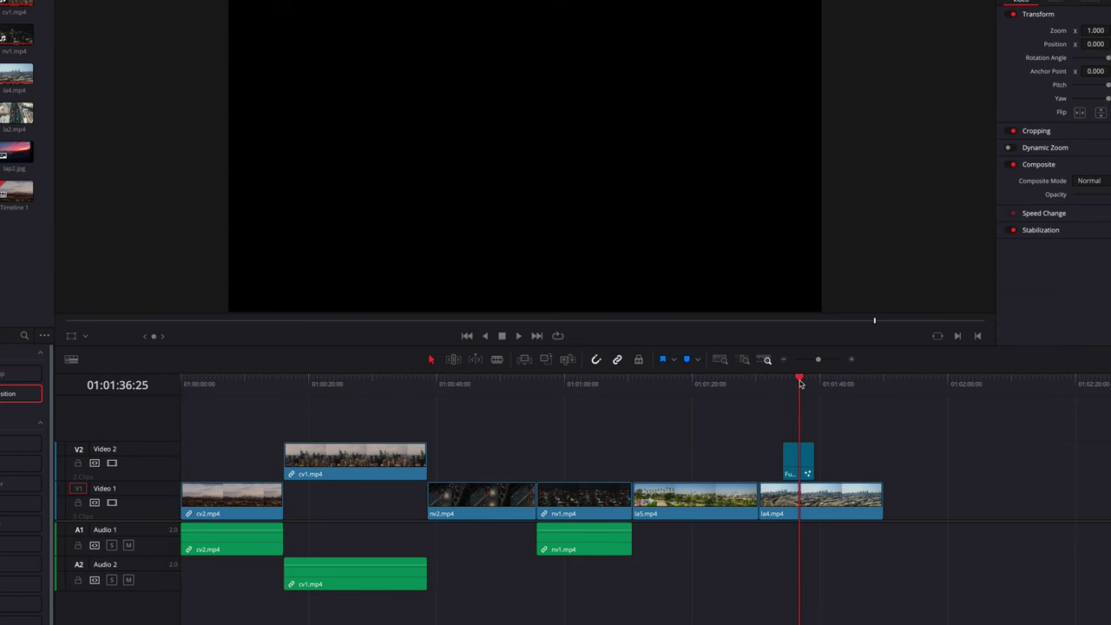
{"action": "left_click_drag", "start_coordinate": [803, 460], "coordinate": [933, 499]}
{"action": "left_click", "coordinate": [928, 384]}
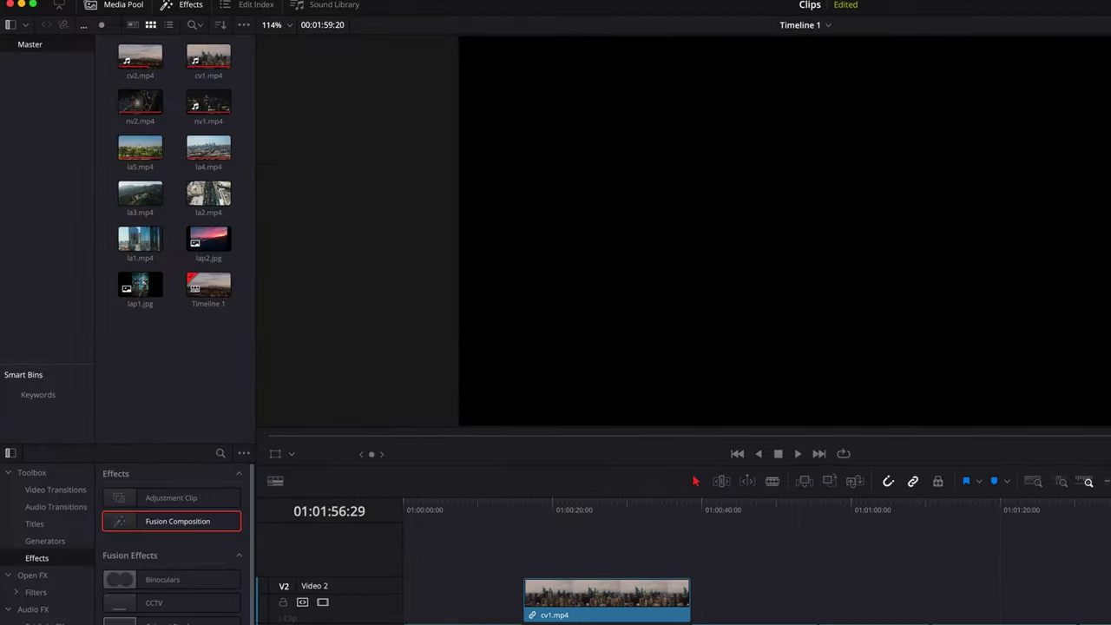
Step: Create a 5-second, 29.97 fps Fusion Composition 1 in the Media Pool and select it
{"action": "right_click", "coordinate": [172, 366]}
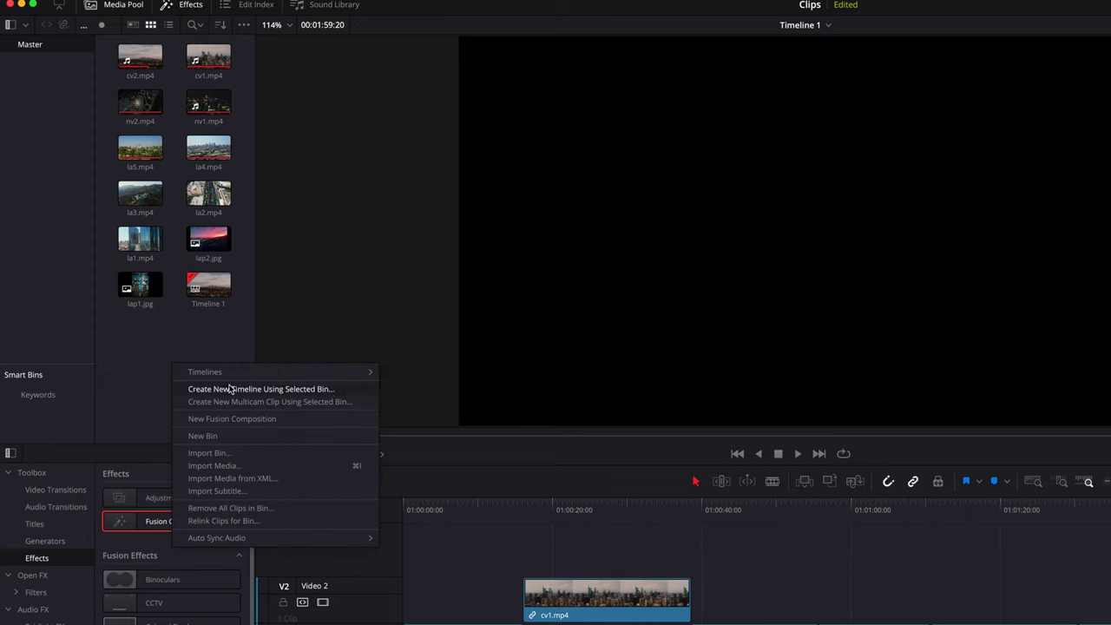
{"action": "left_click", "coordinate": [294, 421]}
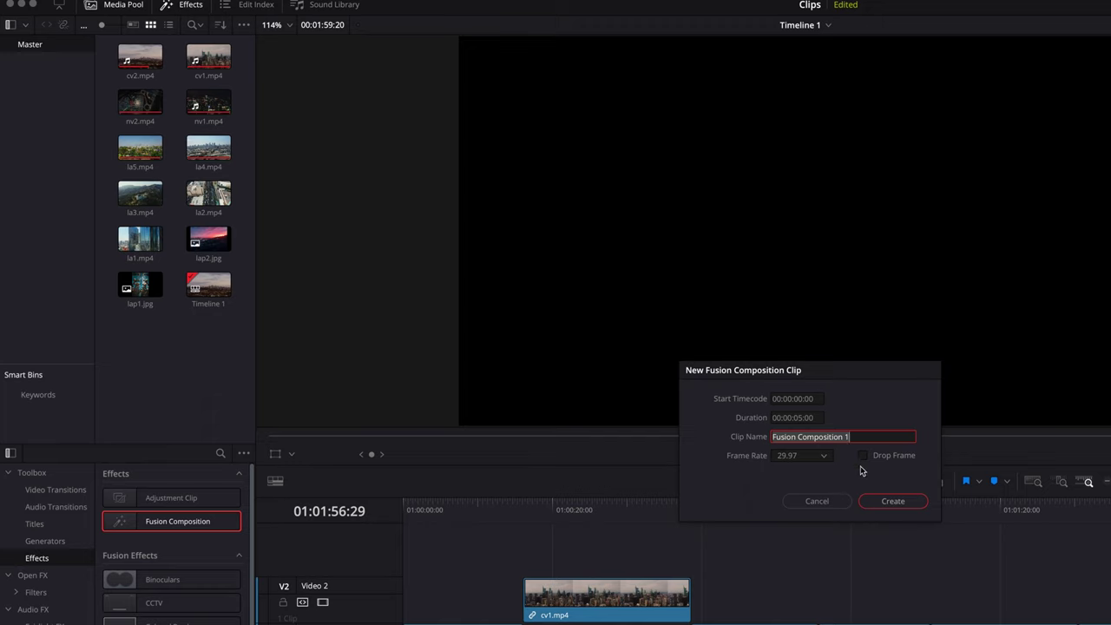
{"action": "left_click", "coordinate": [898, 501]}
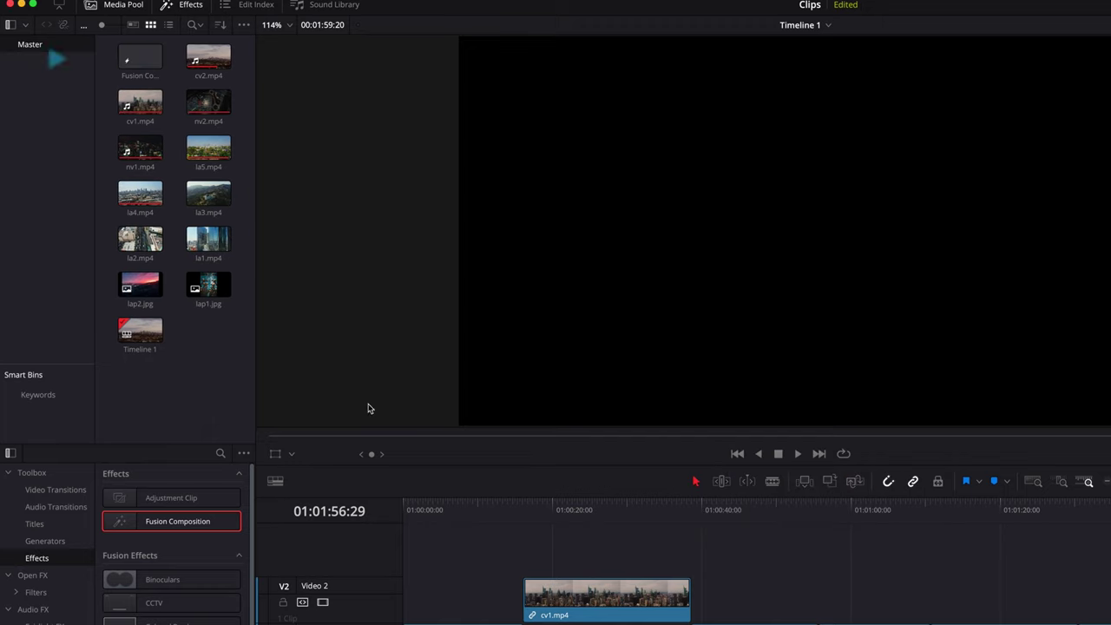
{"action": "left_click", "coordinate": [140, 63]}
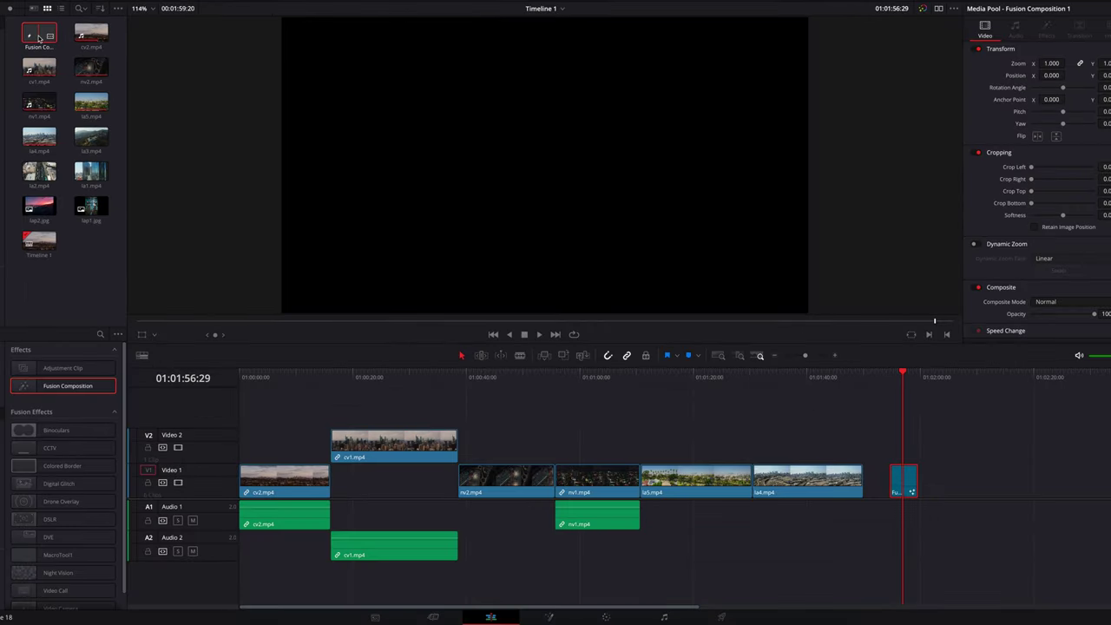
Step: Put the playhead on the timeline Fusion Composition clip and open it on the Fusion page
{"action": "key", "text": "shift+5"}
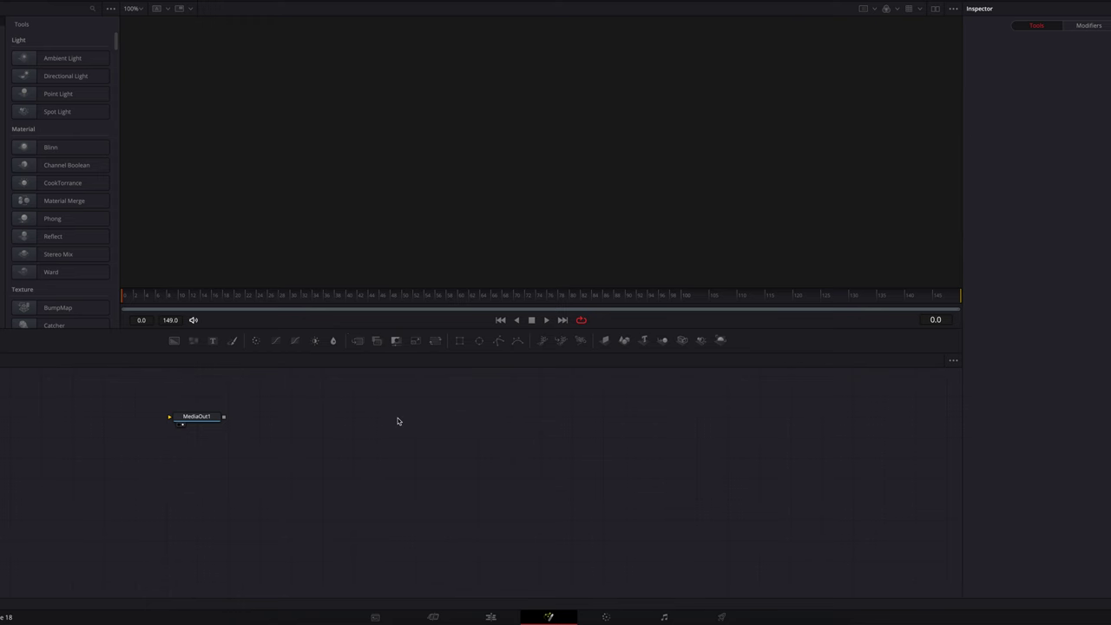
{"action": "left_click", "coordinate": [490, 616]}
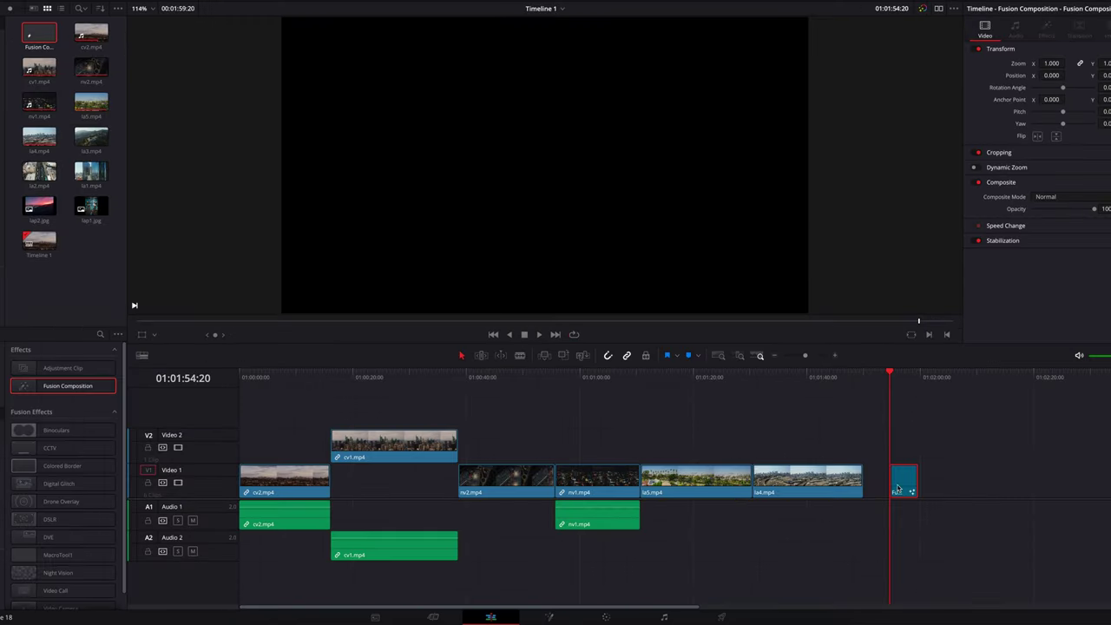
{"action": "left_click", "coordinate": [904, 376]}
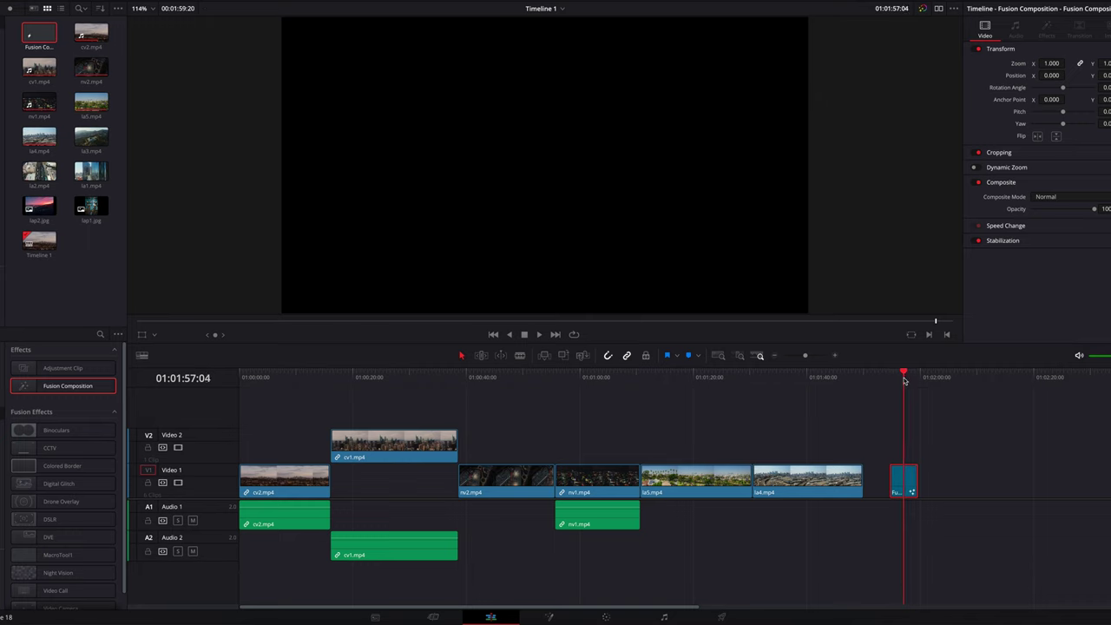
{"action": "left_click", "coordinate": [548, 618]}
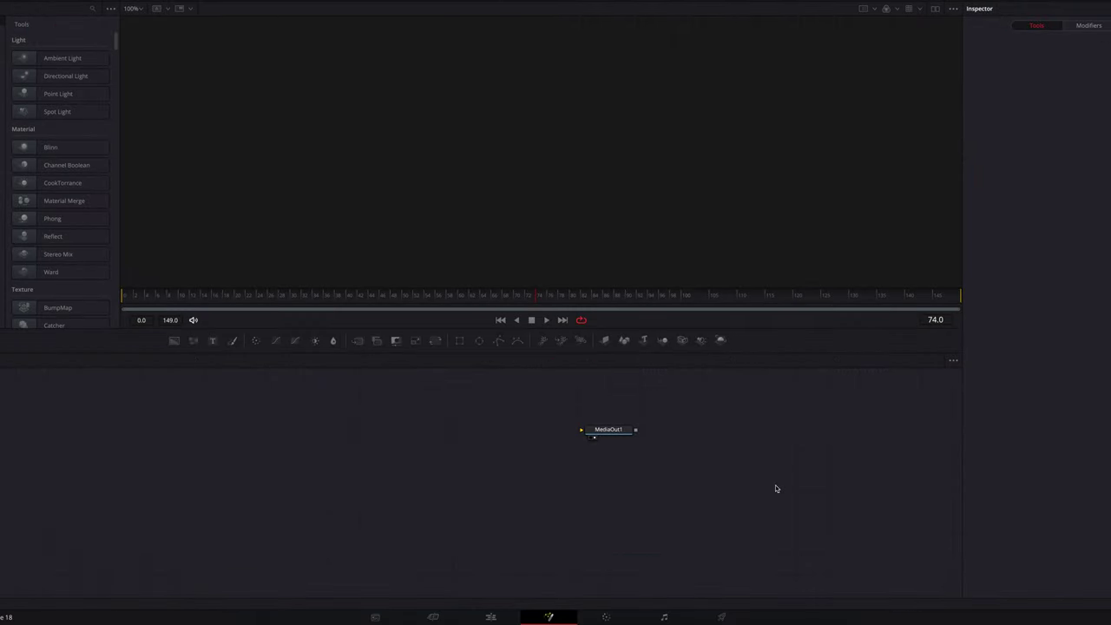
Step: Add a Text+ node feeding MediaOut1 that reads 'TEXT' at size 0.2265
{"action": "left_click", "coordinate": [150, 404]}
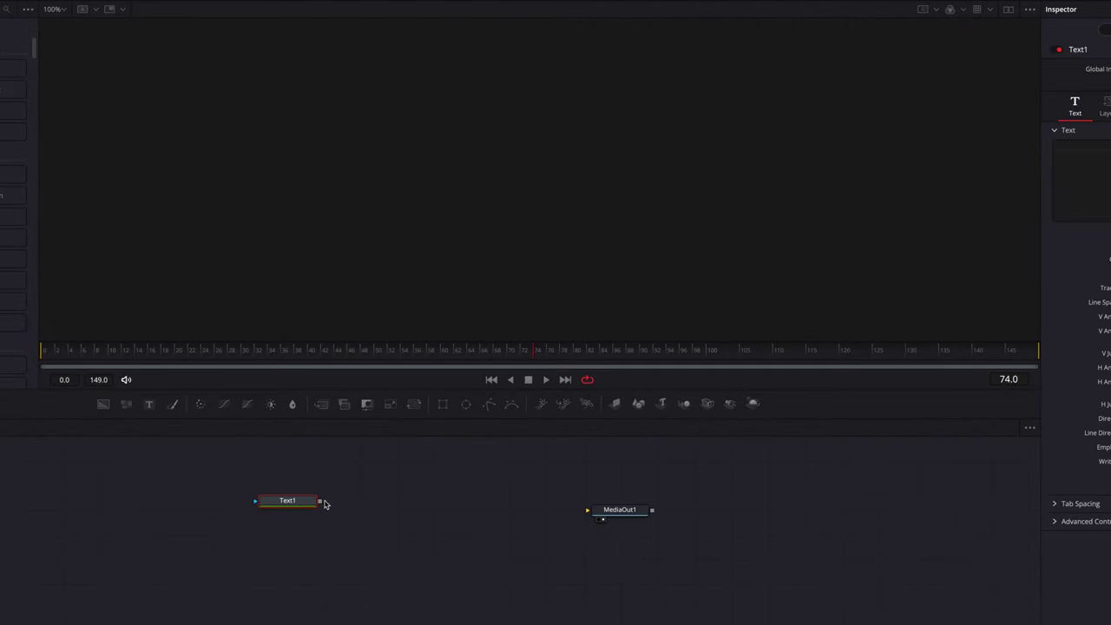
{"action": "left_click_drag", "start_coordinate": [320, 502], "coordinate": [592, 520]}
{"action": "left_click", "coordinate": [1078, 173]}
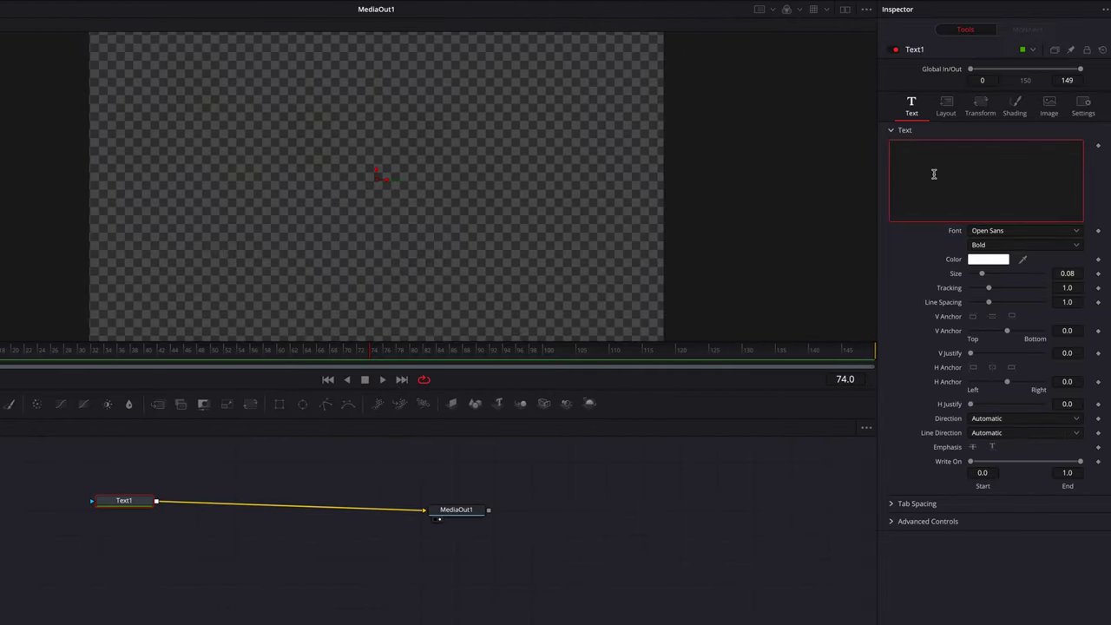
{"action": "type", "text": "TEXT"}
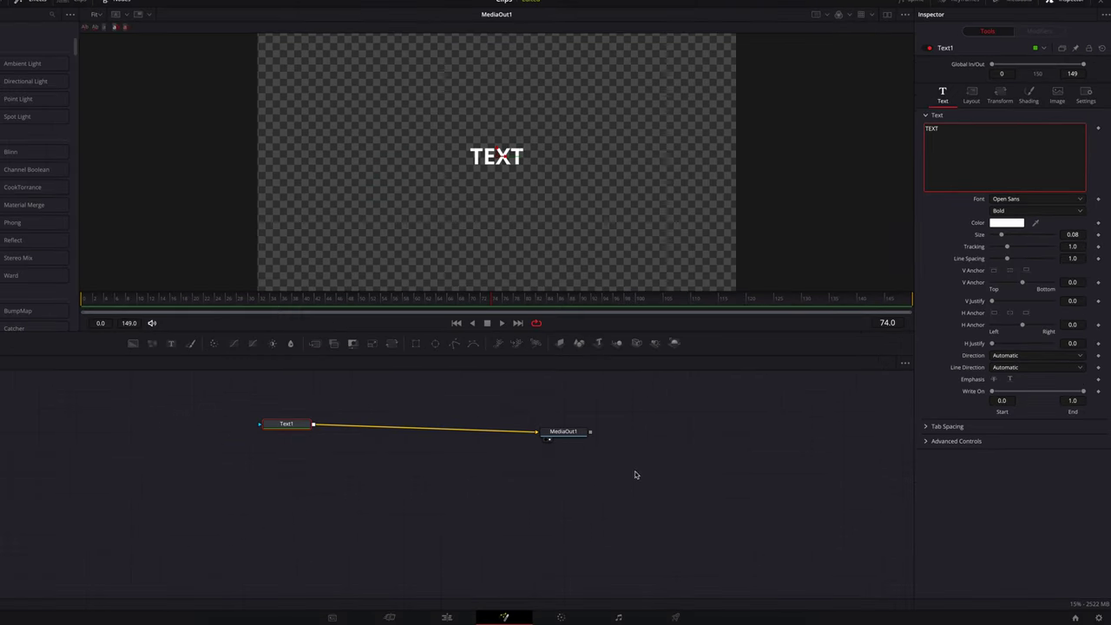
{"action": "left_click", "coordinate": [1067, 274]}
{"action": "left_click_drag", "start_coordinate": [1074, 234], "coordinate": [1096, 234]}
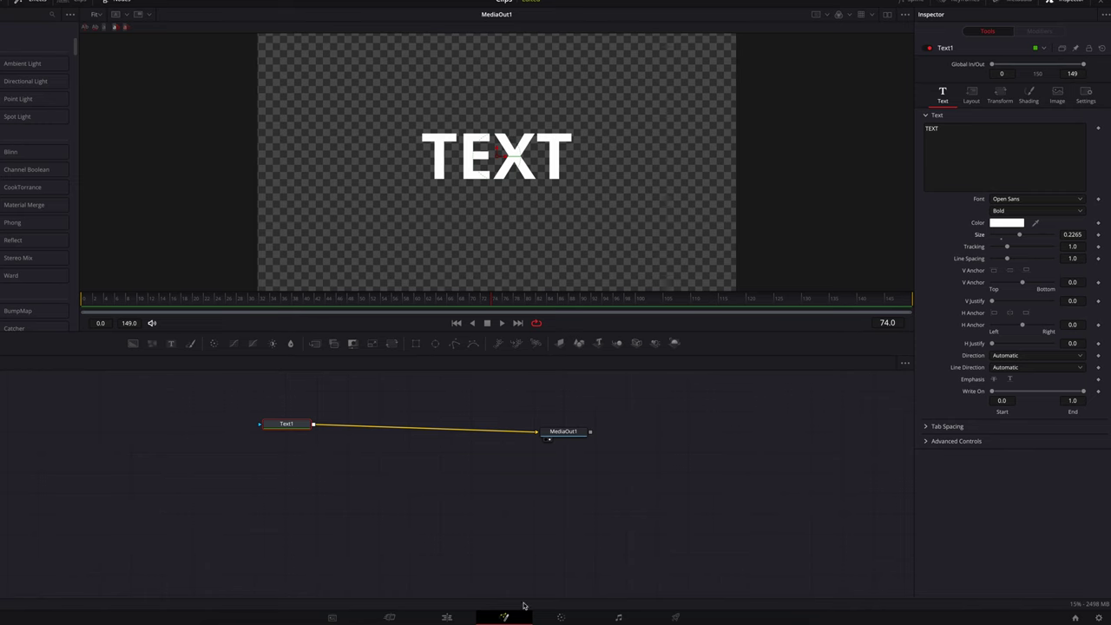
{"action": "left_click", "coordinate": [447, 619]}
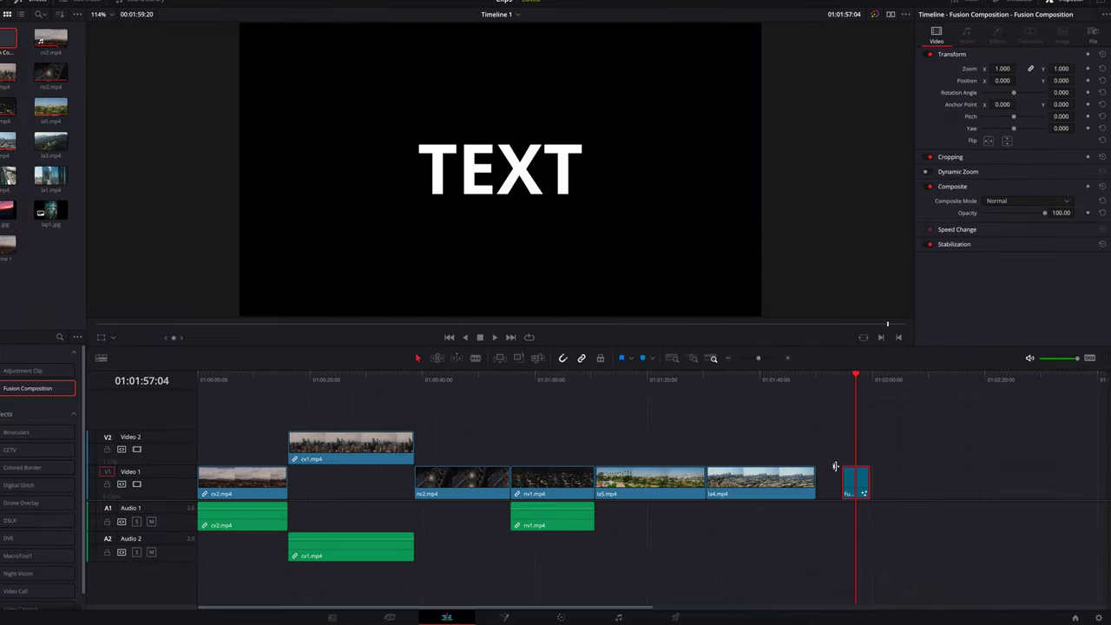
Step: Preview the TEXT composition above la4.mp4 on Video 2, then move it back to Video 1
{"action": "left_click_drag", "start_coordinate": [849, 479], "coordinate": [764, 446]}
{"action": "left_click", "coordinate": [772, 380]}
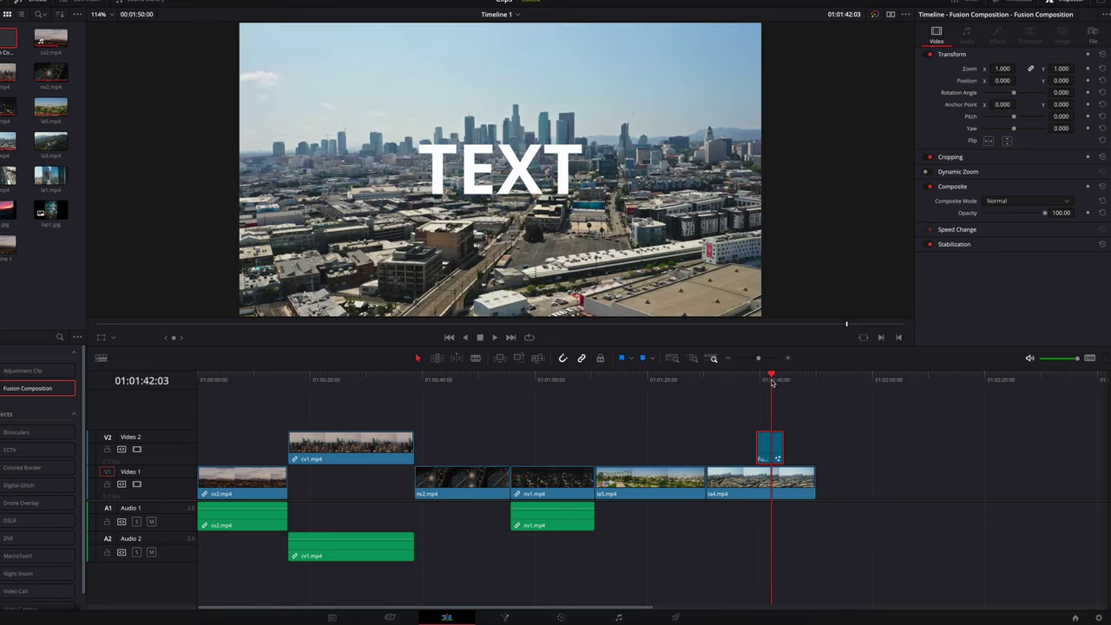
{"action": "left_click_drag", "start_coordinate": [772, 446], "coordinate": [835, 483]}
{"action": "key", "text": "Down"}
Step: Delete the Text1 node from the composition's Fusion node graph
{"action": "left_click", "coordinate": [505, 618]}
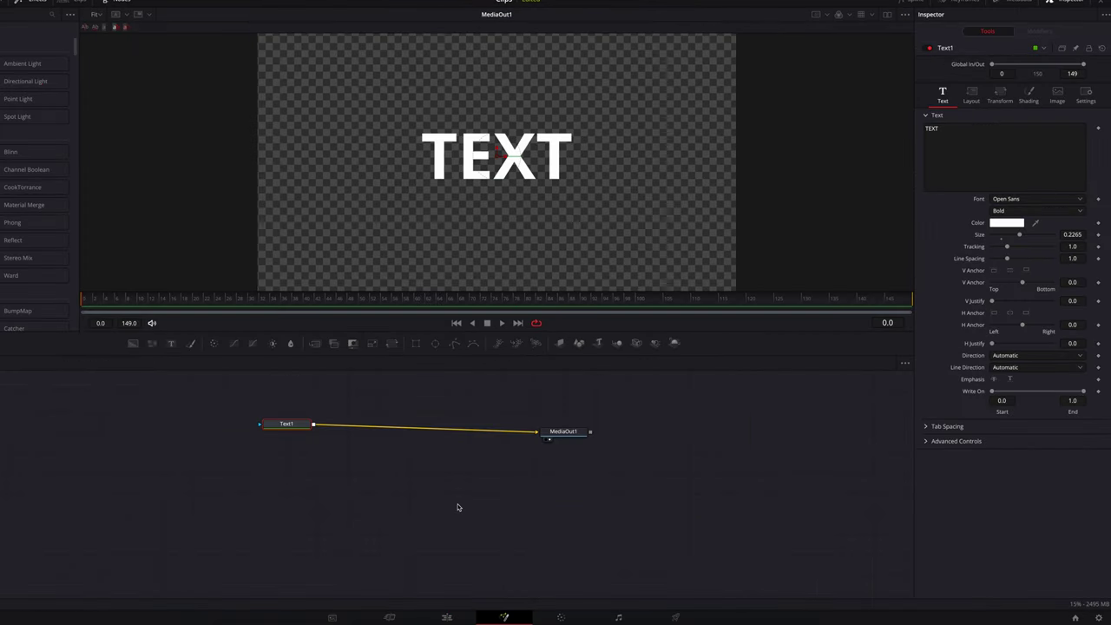
{"action": "left_click", "coordinate": [287, 424]}
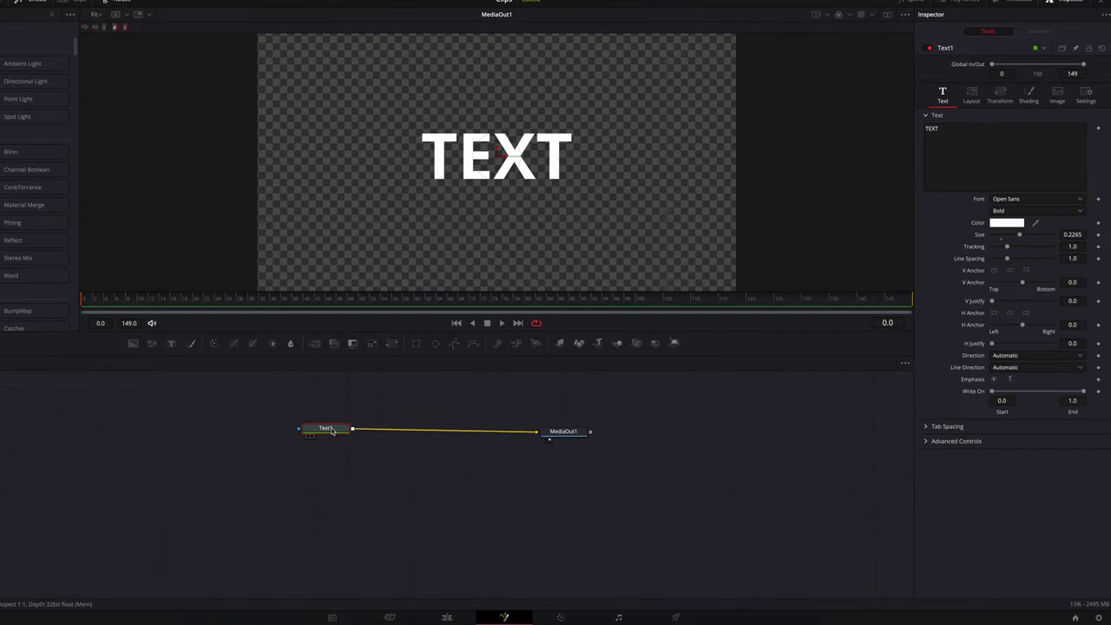
{"action": "key", "text": "Delete"}
Step: Merge MediaIn1 with cv2.mp4 as a picture-in-picture inset at size 0.437, placed lower left
{"action": "left_click", "coordinate": [120, 8]}
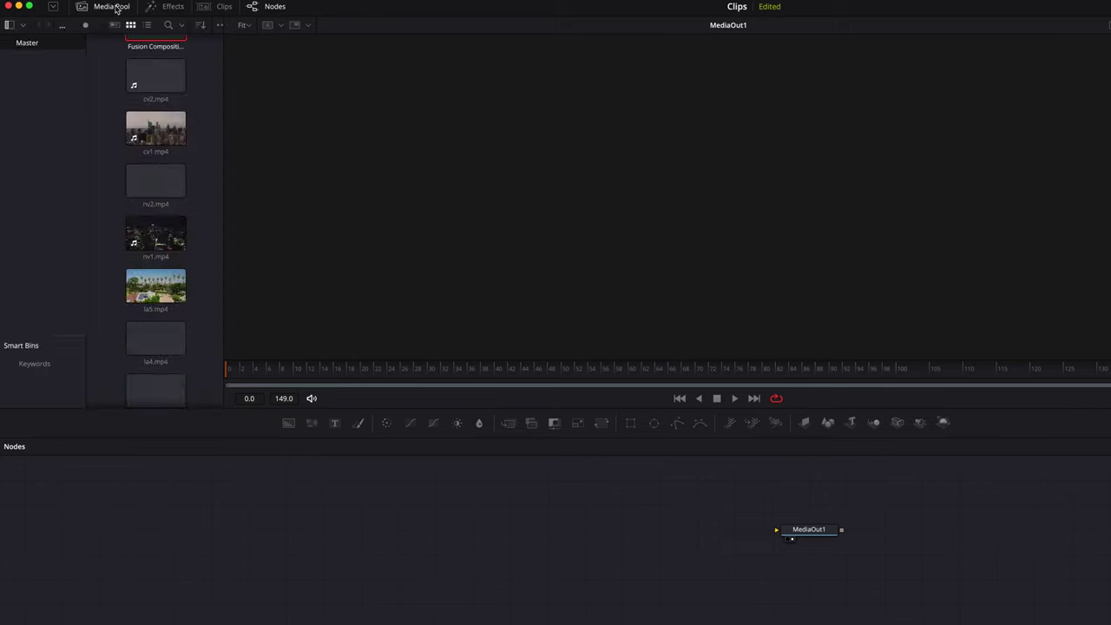
{"action": "left_click_drag", "start_coordinate": [156, 181], "coordinate": [491, 534]}
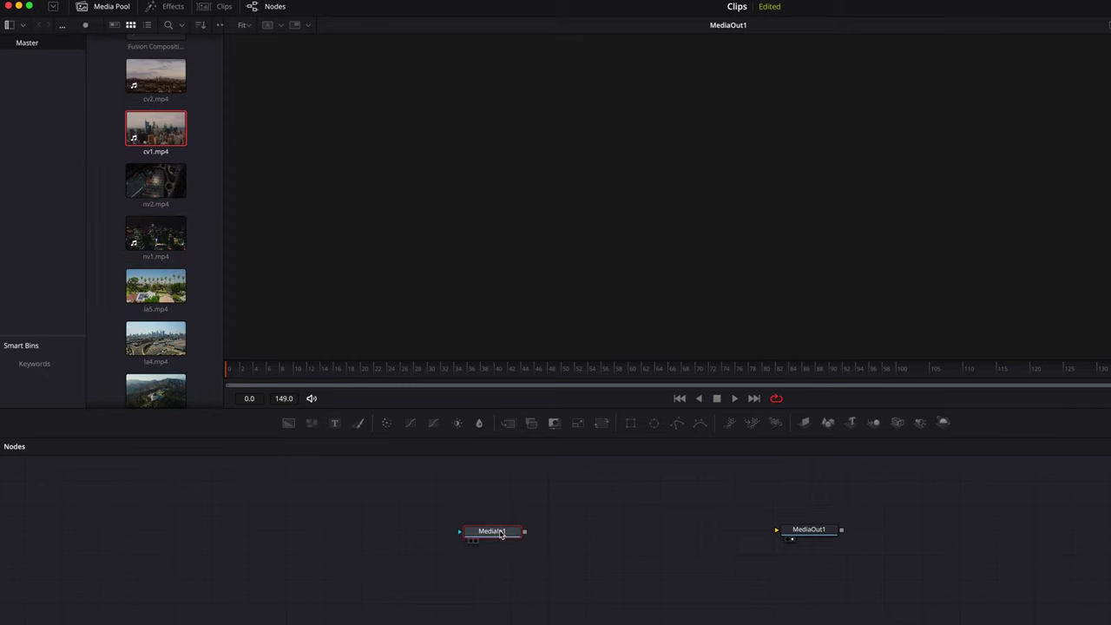
{"action": "left_click_drag", "start_coordinate": [156, 77], "coordinate": [524, 543]}
{"action": "left_click_drag", "start_coordinate": [598, 589], "coordinate": [782, 536]}
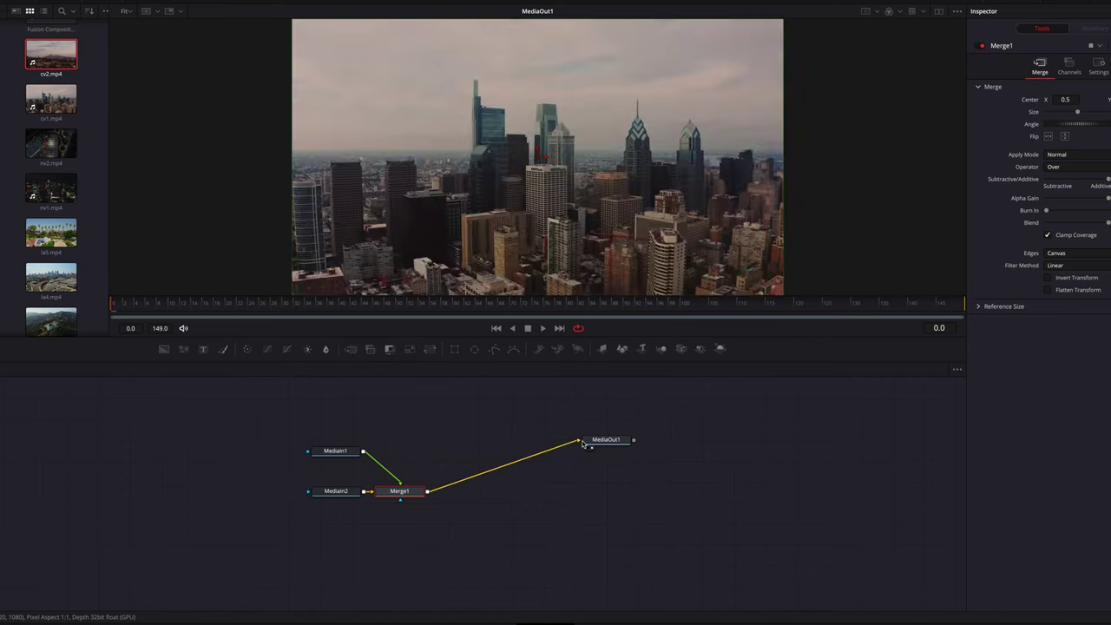
{"action": "left_click_drag", "start_coordinate": [400, 491], "coordinate": [418, 492]}
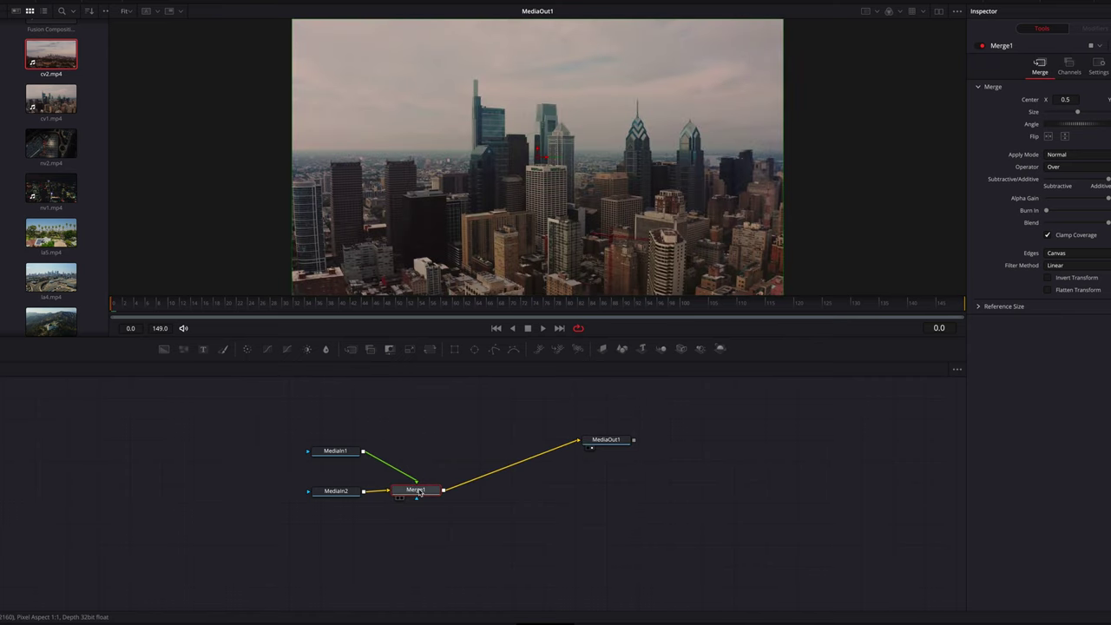
{"action": "left_click_drag", "start_coordinate": [721, 172], "coordinate": [666, 172]}
{"action": "left_click_drag", "start_coordinate": [479, 157], "coordinate": [351, 220]}
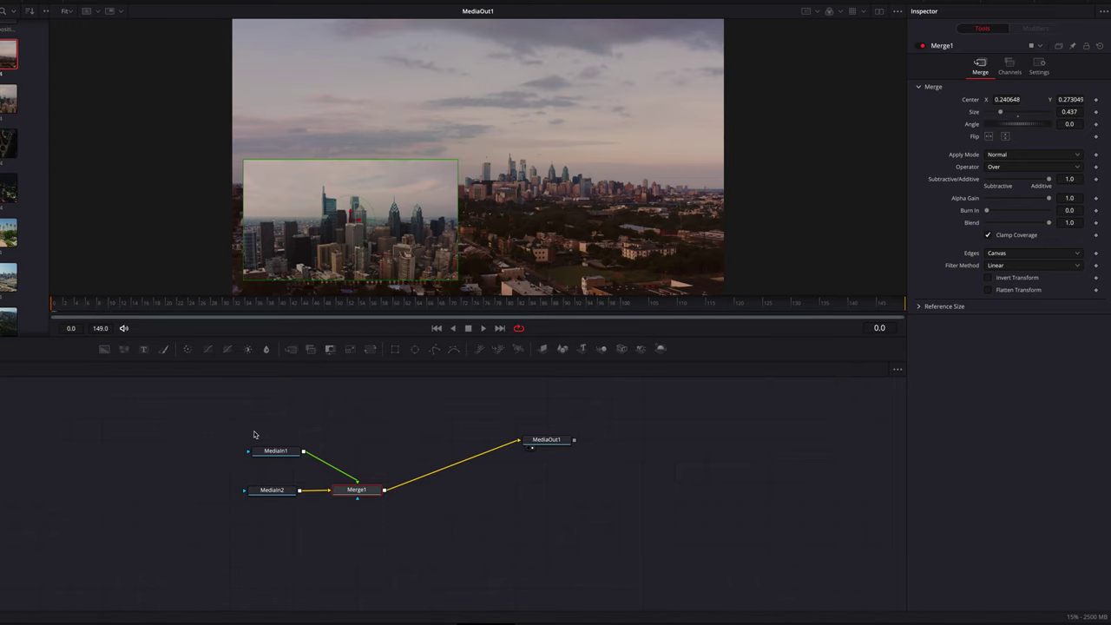
Step: Delete the MediaIn and Merge1 nodes and add a new Text+ node in their place
{"action": "left_click_drag", "start_coordinate": [255, 435], "coordinate": [372, 509]}
{"action": "key", "text": "Delete"}
{"action": "left_click_drag", "start_coordinate": [148, 351], "coordinate": [522, 440]}
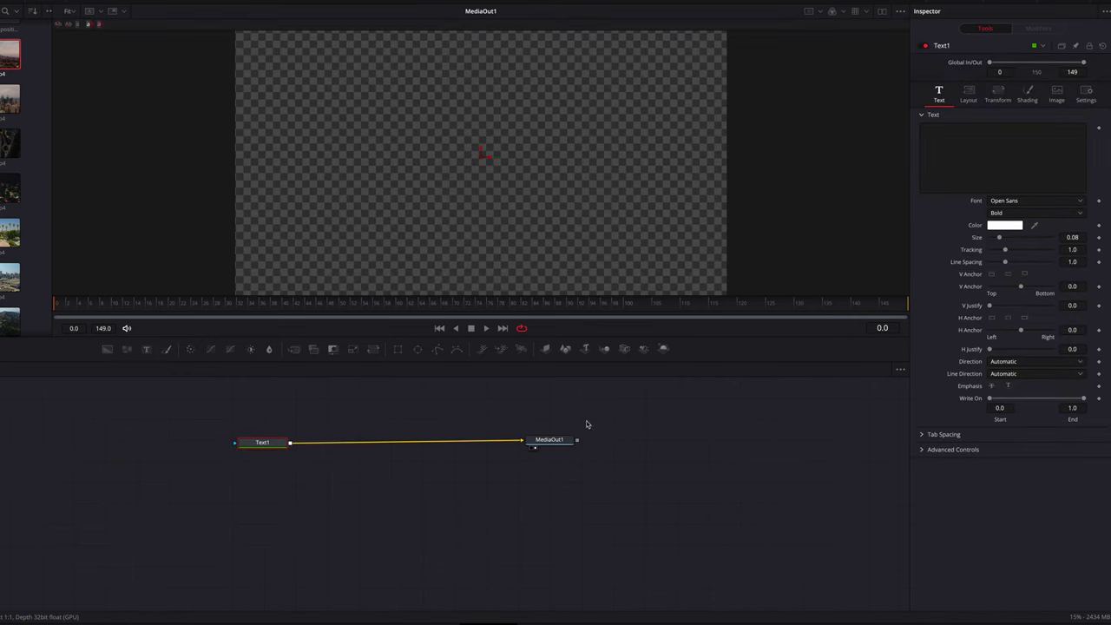
Step: Create a TEXT title at size 0.2835 and soften it with a Blur1 node at 11.8
{"action": "left_click", "coordinate": [988, 166]}
{"action": "type", "text": "TE"}
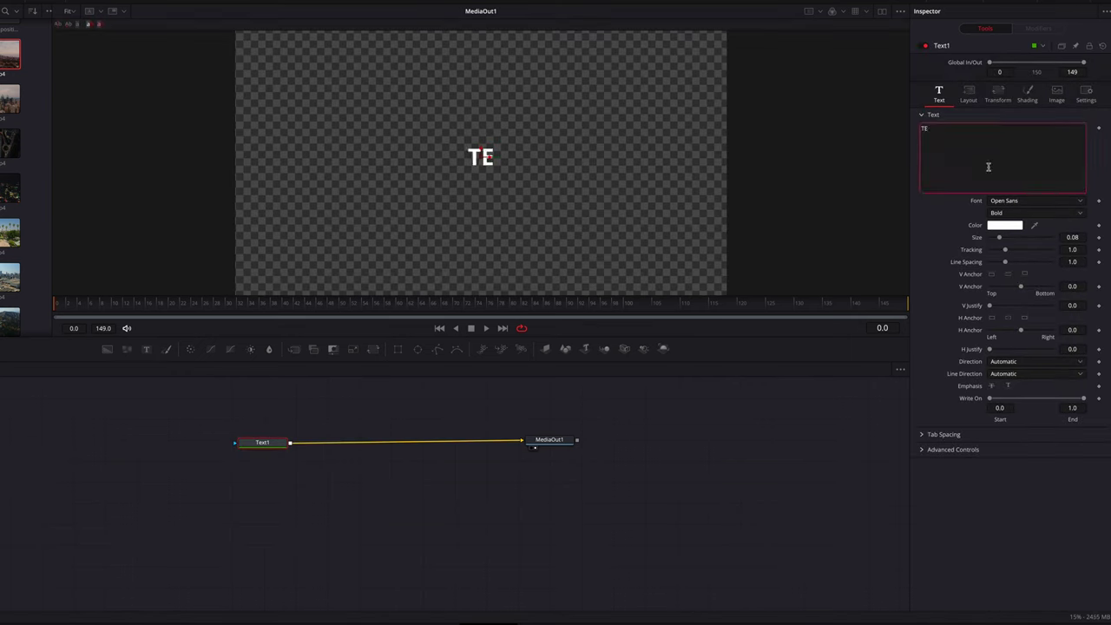
{"action": "type", "text": "XT"}
{"action": "left_click_drag", "start_coordinate": [1002, 238], "coordinate": [1025, 238]}
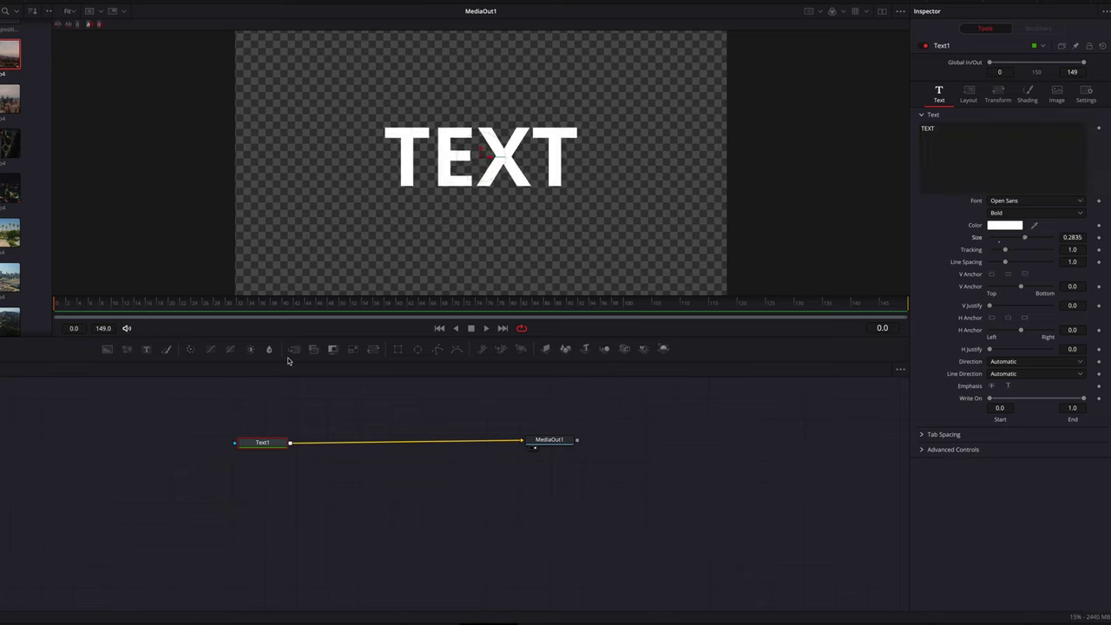
{"action": "left_click_drag", "start_coordinate": [270, 349], "coordinate": [379, 444]}
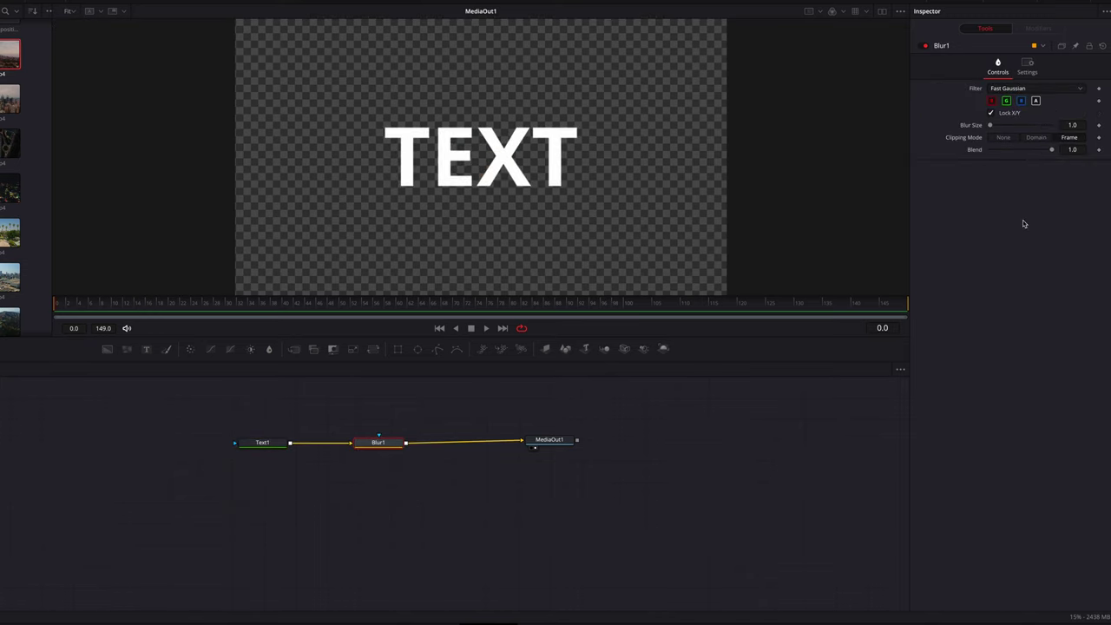
{"action": "left_click_drag", "start_coordinate": [1072, 125], "coordinate": [1083, 125]}
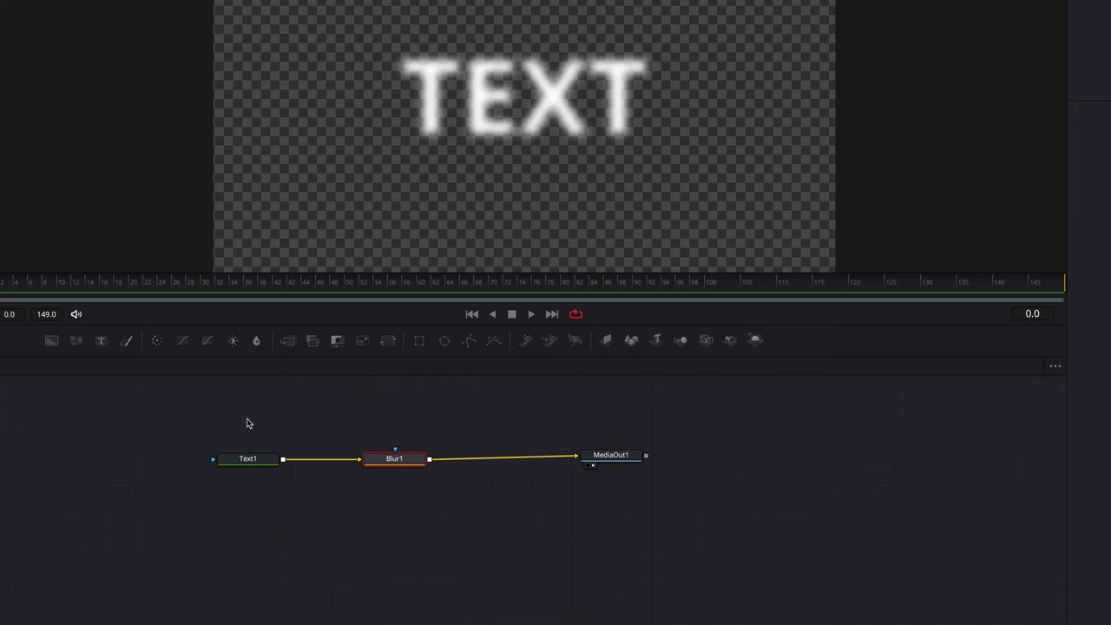
Step: Save Text1 and Blur1 as the 'TextBlur' setting file, then delete both nodes
{"action": "left_click_drag", "start_coordinate": [247, 422], "coordinate": [408, 469]}
{"action": "right_click", "coordinate": [410, 463]}
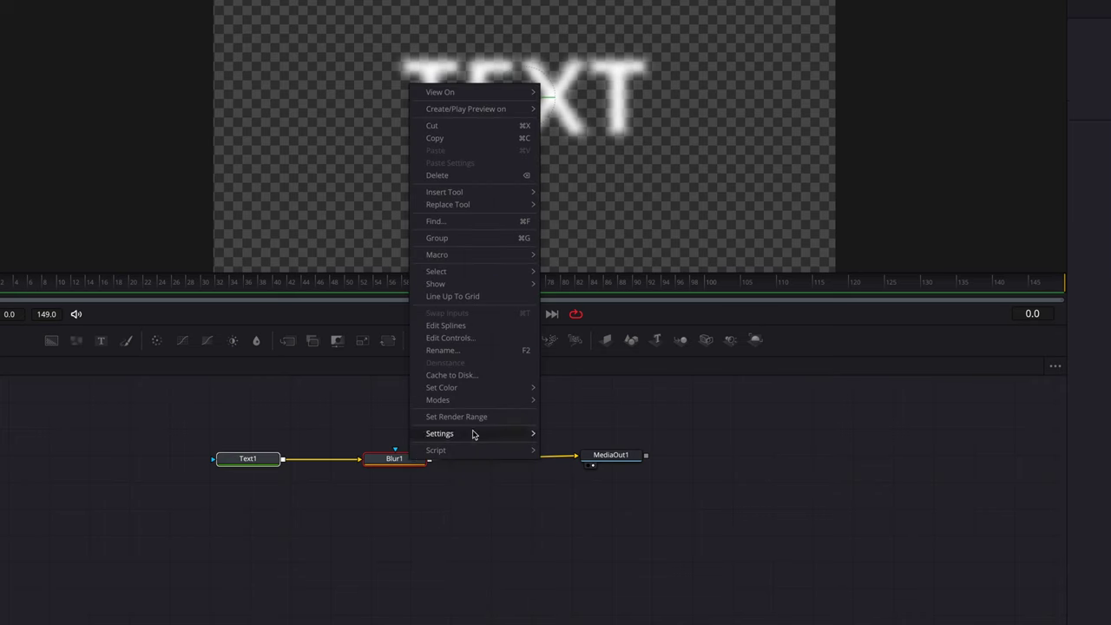
{"action": "mouse_move", "coordinate": [473, 433]}
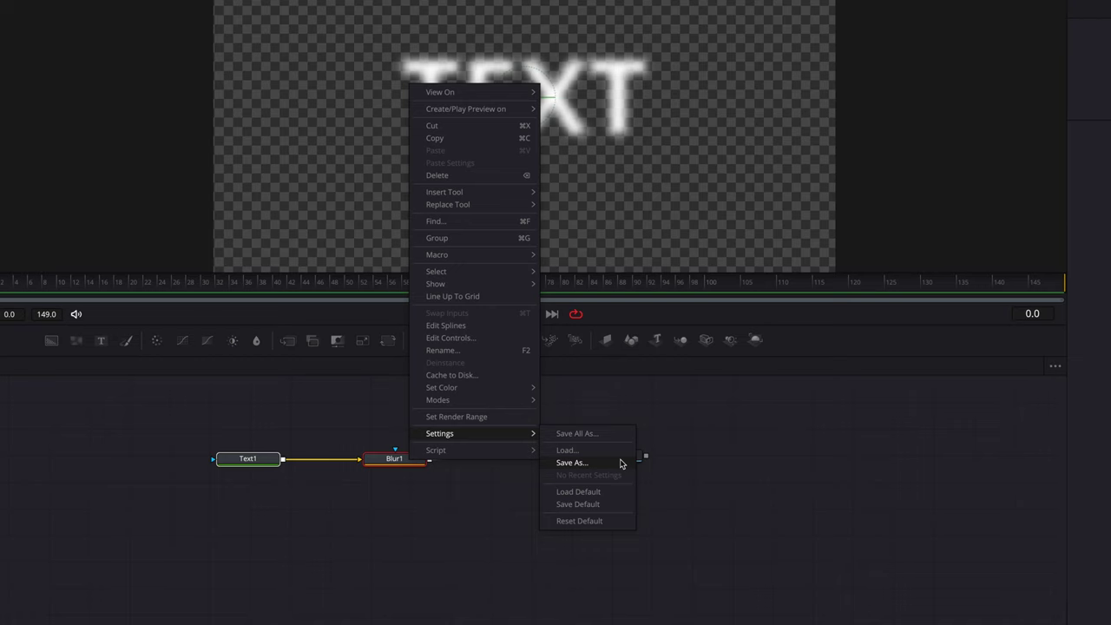
{"action": "left_click", "coordinate": [621, 464]}
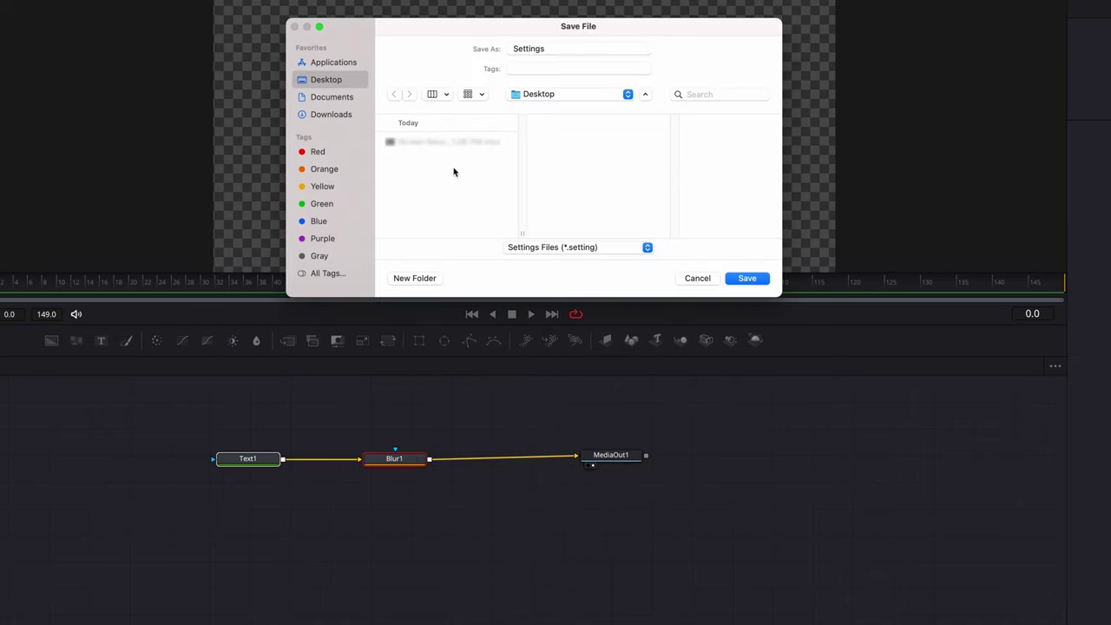
{"action": "left_click_drag", "start_coordinate": [559, 49], "coordinate": [467, 40]}
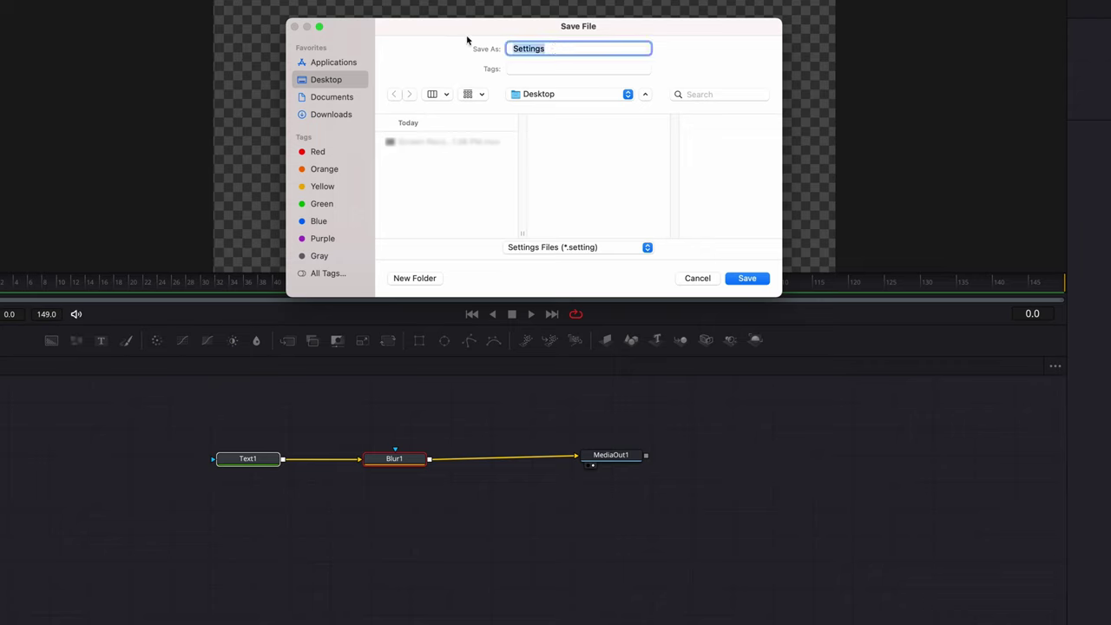
{"action": "type", "text": "TextBlur"}
{"action": "left_click", "coordinate": [761, 279]}
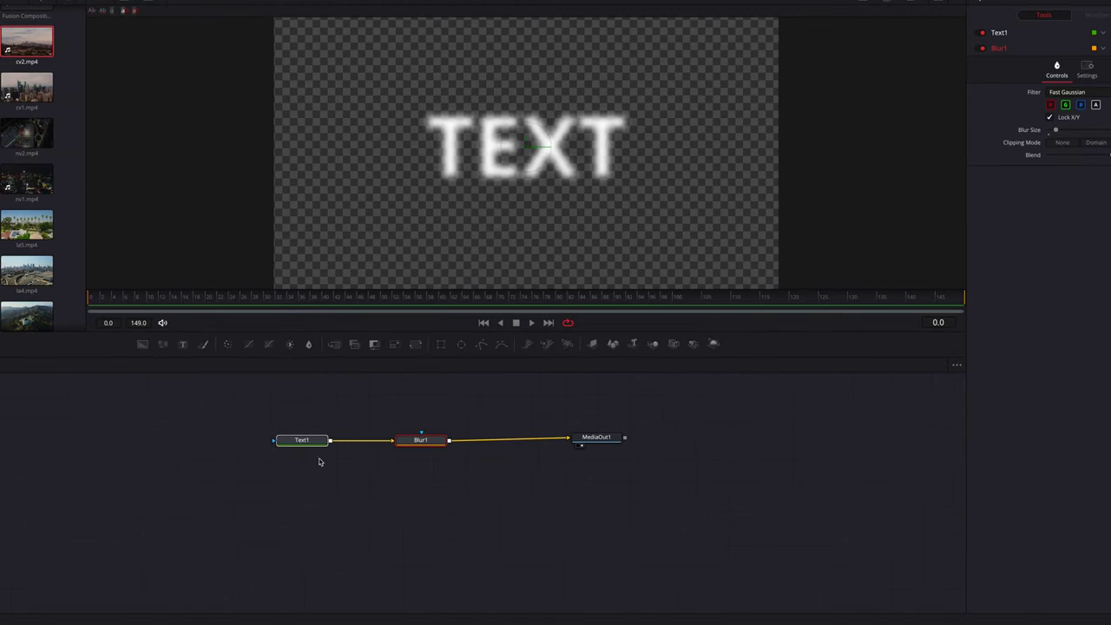
{"action": "left_click_drag", "start_coordinate": [292, 410], "coordinate": [437, 464]}
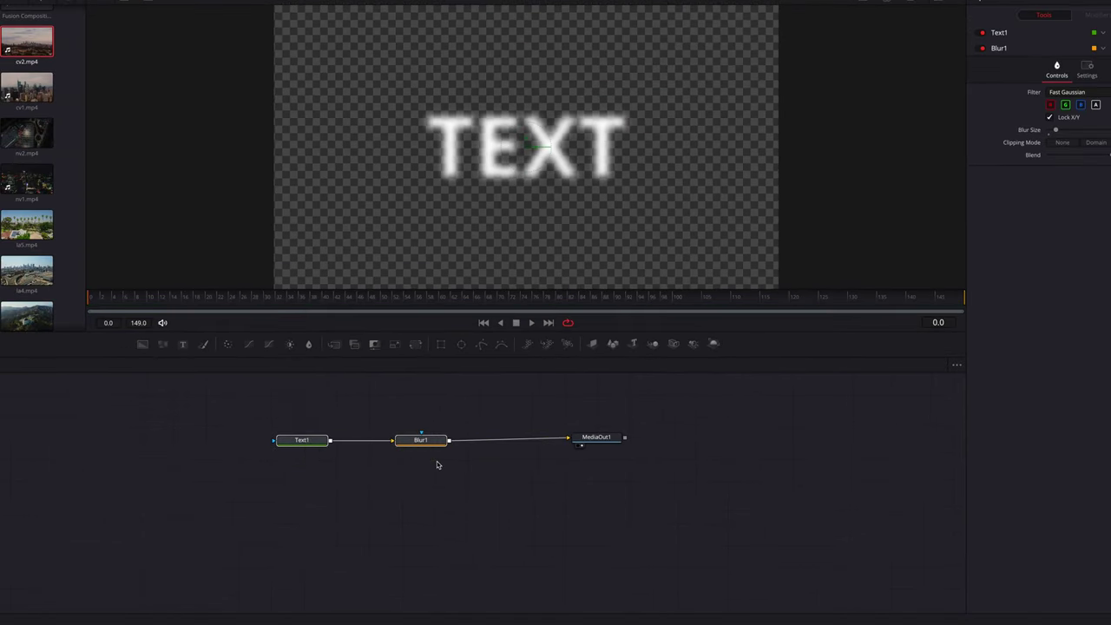
{"action": "key", "text": "Delete"}
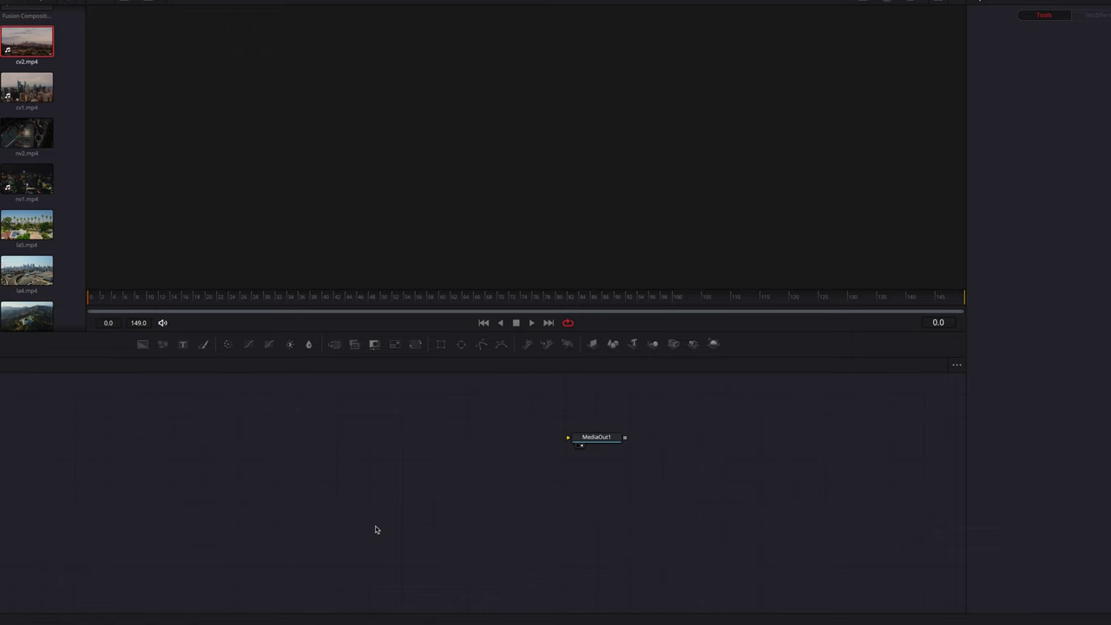
Step: Drag TextBlur.setting from the Desktop into the Fusion node graph to restore Text1 and Blur1
{"action": "key", "text": "super+Tab"}
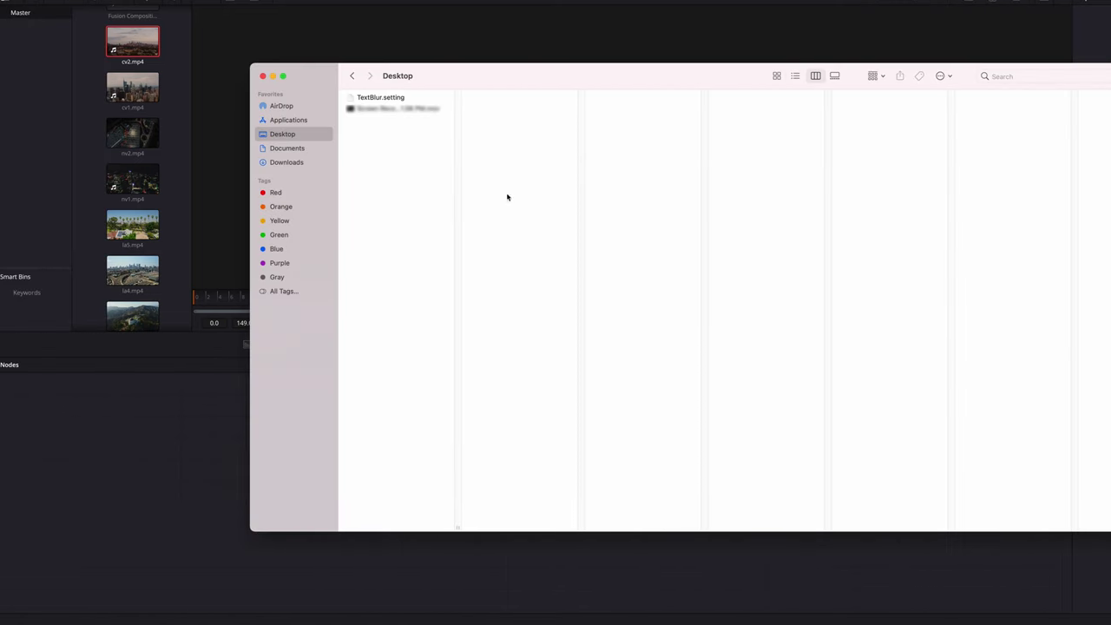
{"action": "left_click", "coordinate": [395, 98]}
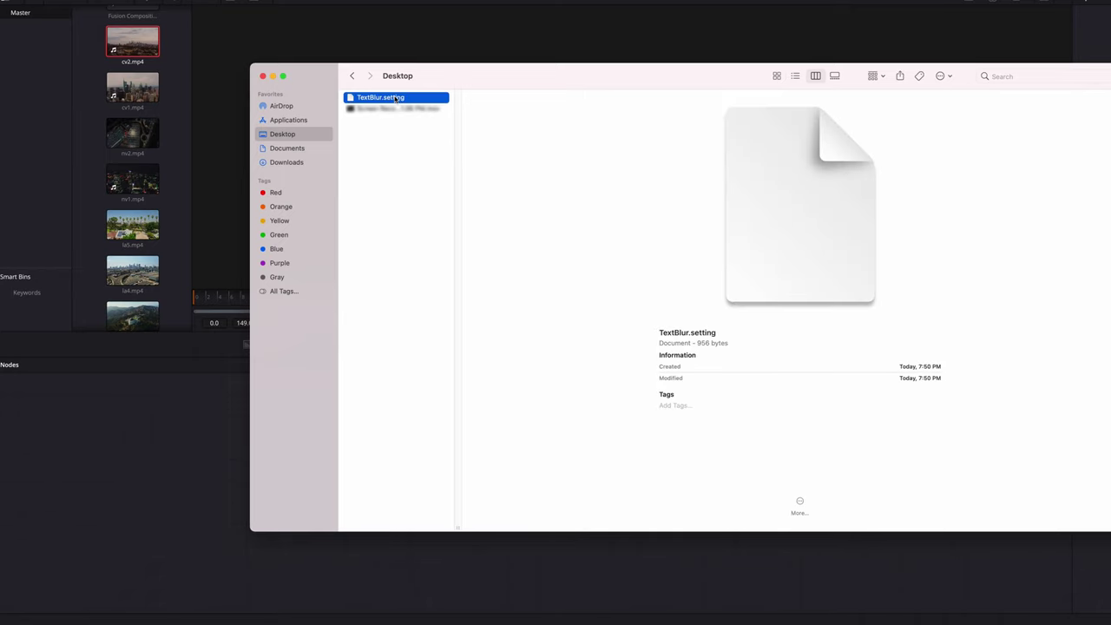
{"action": "left_click_drag", "start_coordinate": [394, 98], "coordinate": [169, 464]}
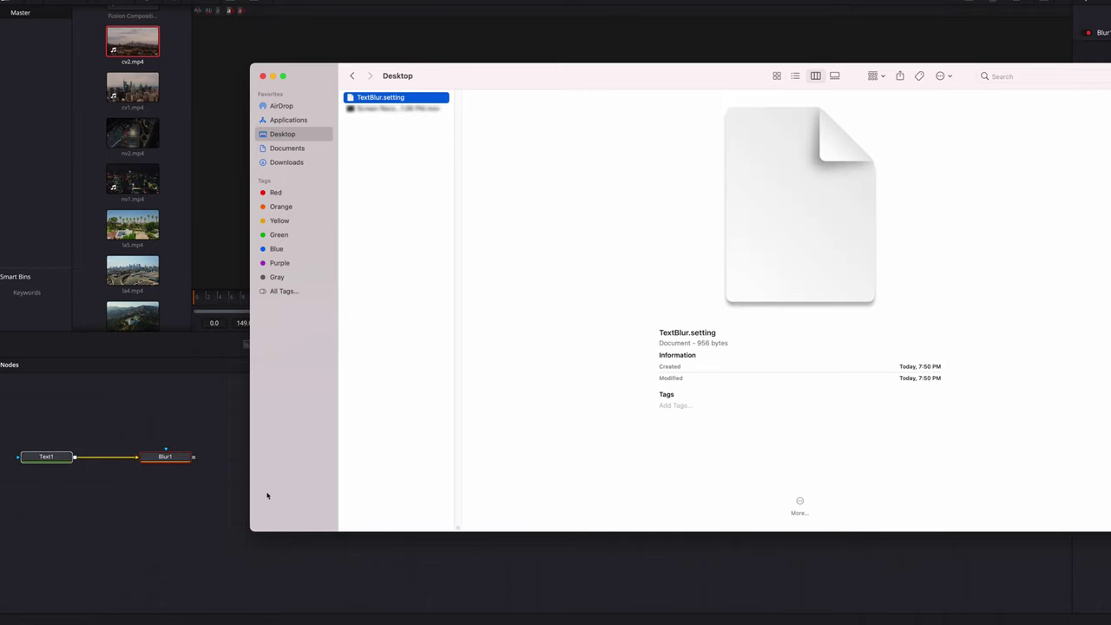
Step: Close Finder and move the restored Text1 and Blur1 nodes right toward MediaOut1
{"action": "left_click", "coordinate": [264, 76]}
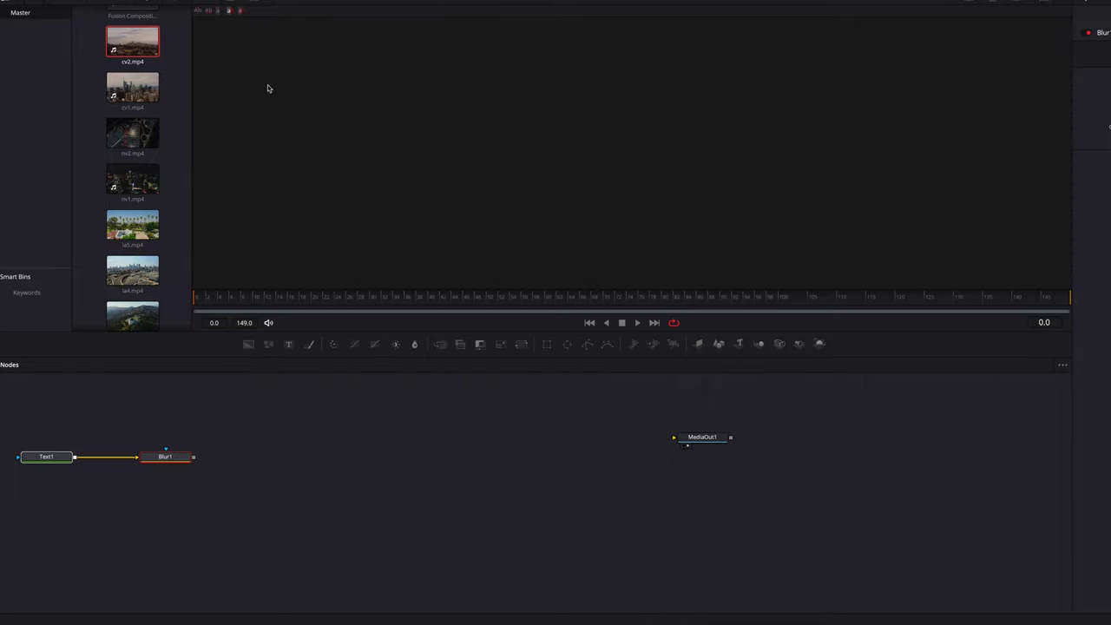
{"action": "left_click_drag", "start_coordinate": [37, 419], "coordinate": [196, 505]}
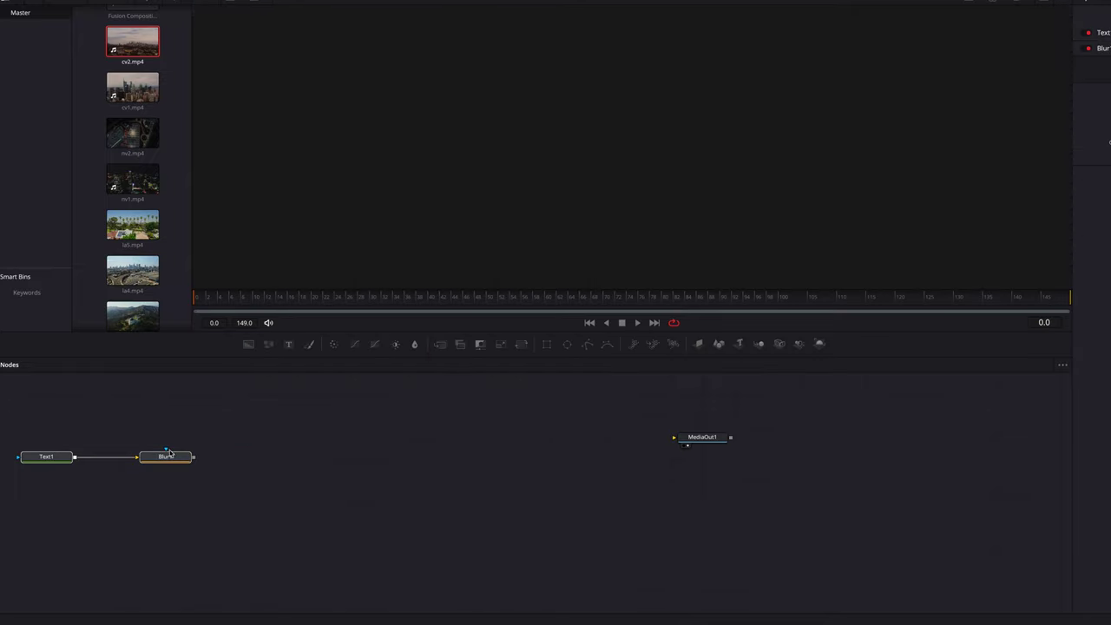
{"action": "left_click_drag", "start_coordinate": [169, 455], "coordinate": [675, 438]}
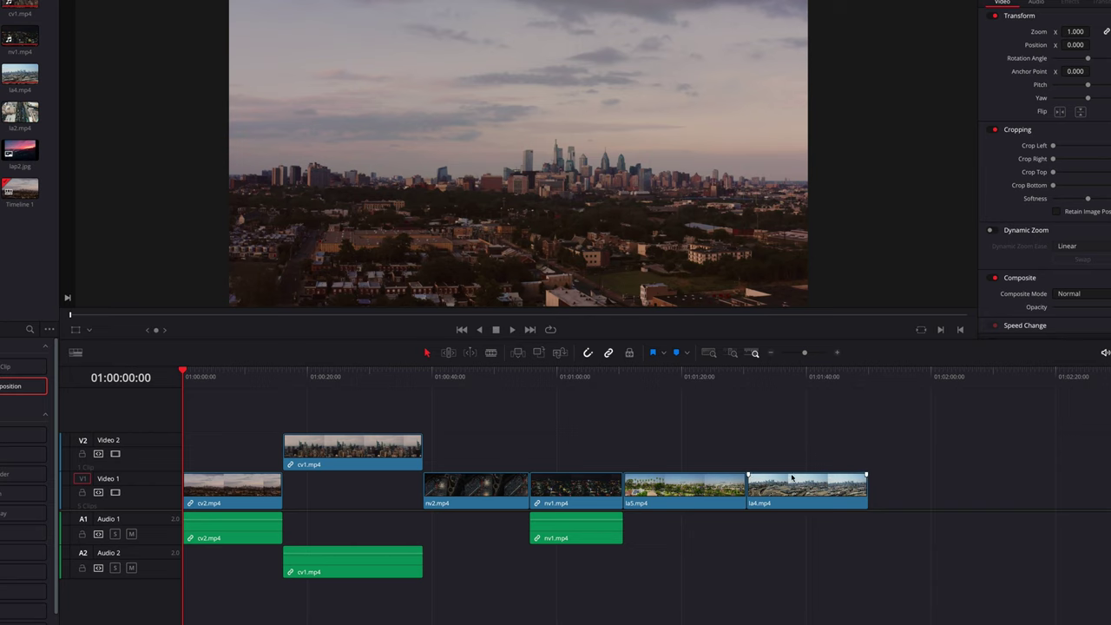
Step: Stack la4.mp4 on Video 2 above la5.mp4 and combine both into Fusion Clip 1
{"action": "left_click_drag", "start_coordinate": [792, 483], "coordinate": [674, 457]}
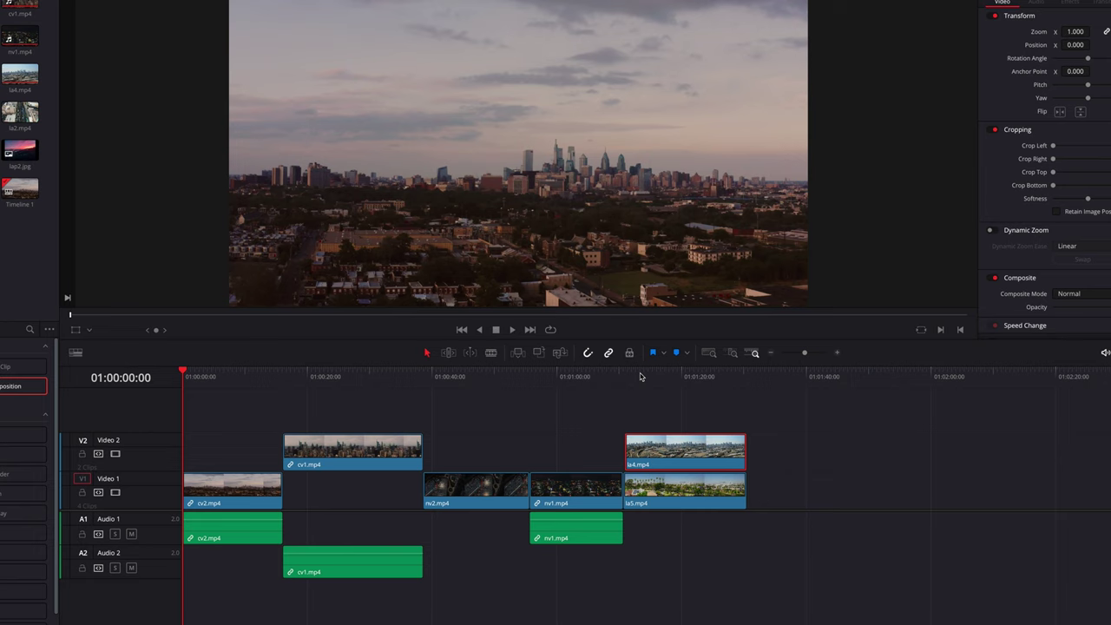
{"action": "left_click_drag", "start_coordinate": [664, 408], "coordinate": [708, 495]}
{"action": "right_click", "coordinate": [707, 494]}
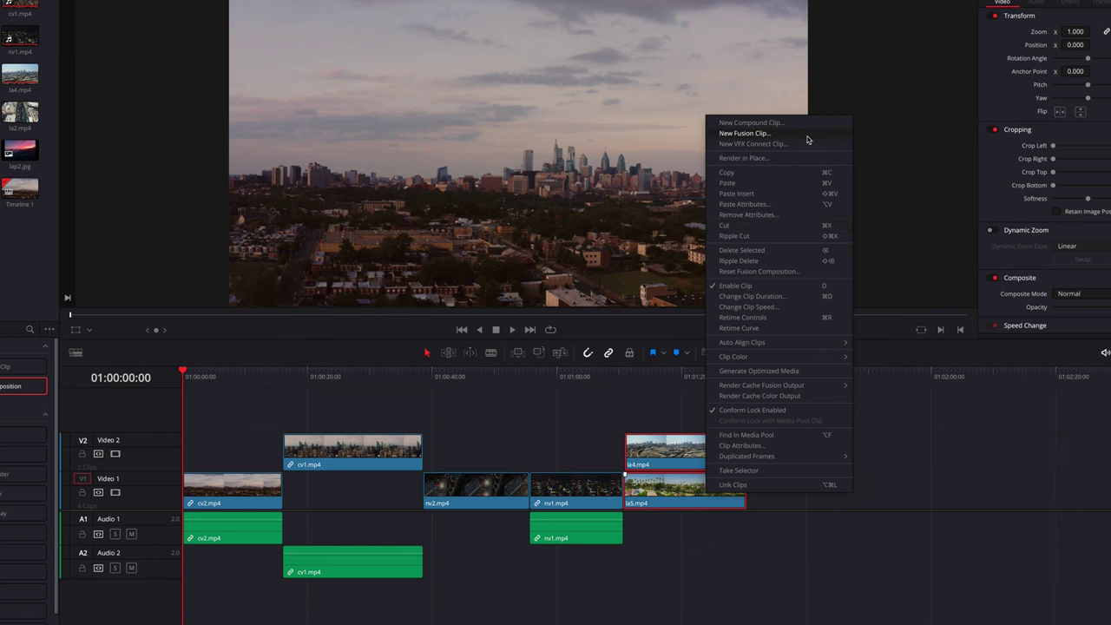
{"action": "left_click", "coordinate": [807, 140]}
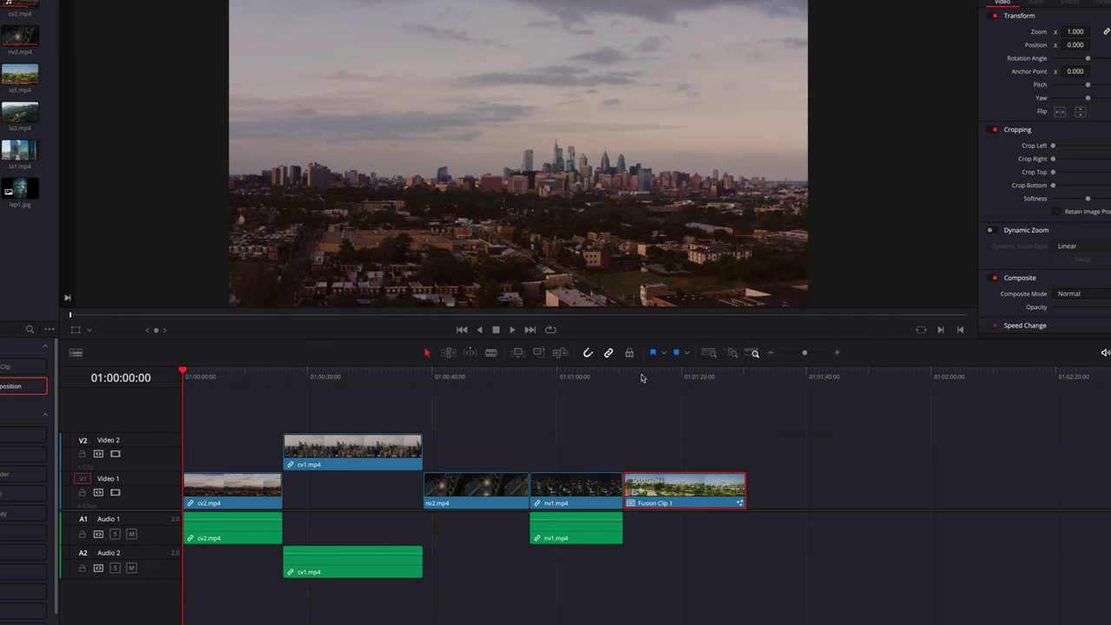
{"action": "left_click_drag", "start_coordinate": [633, 376], "coordinate": [620, 394]}
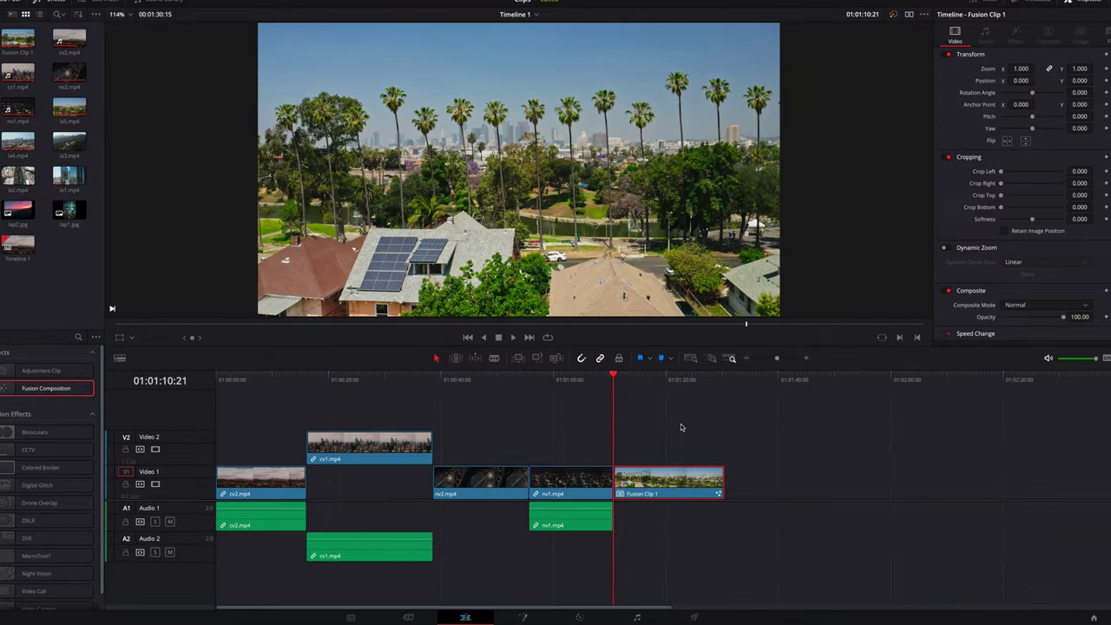
Step: Open Fusion Clip 1 on the Fusion page and preview MediaIn2, MediaIn1 and MediaOut1 around frame 302
{"action": "left_click", "coordinate": [524, 616]}
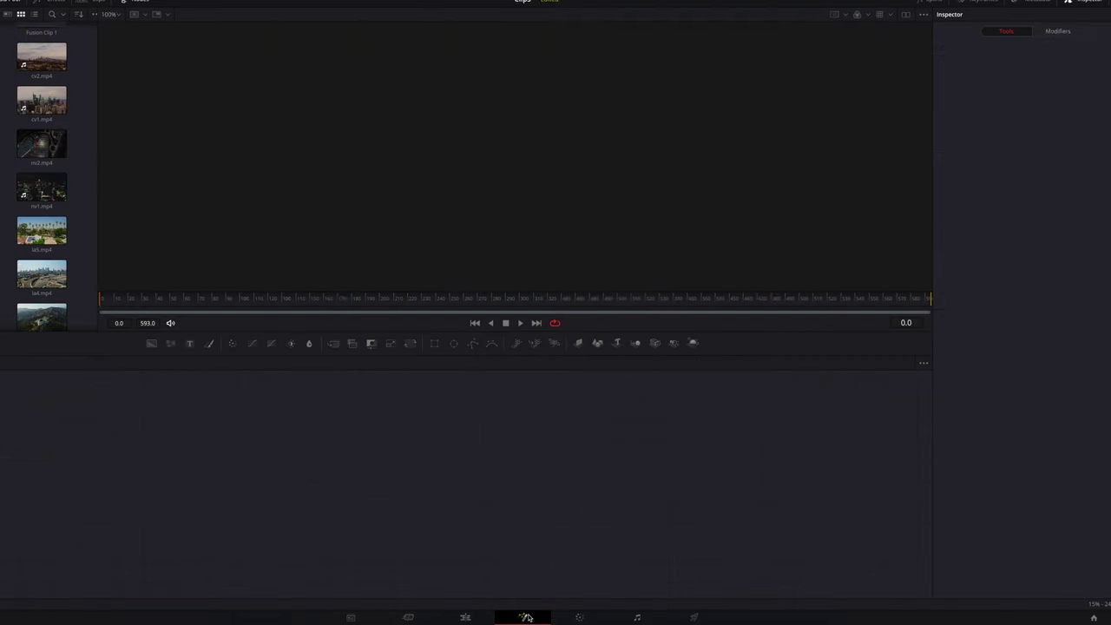
{"action": "left_click_drag", "start_coordinate": [305, 503], "coordinate": [712, 527]}
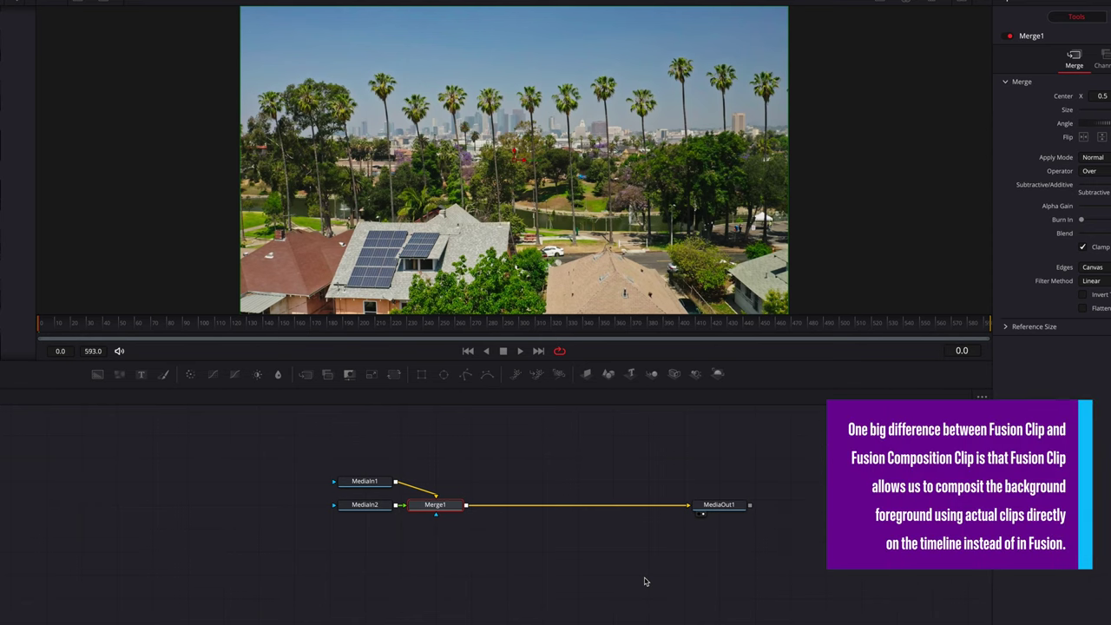
{"action": "left_click", "coordinate": [373, 510]}
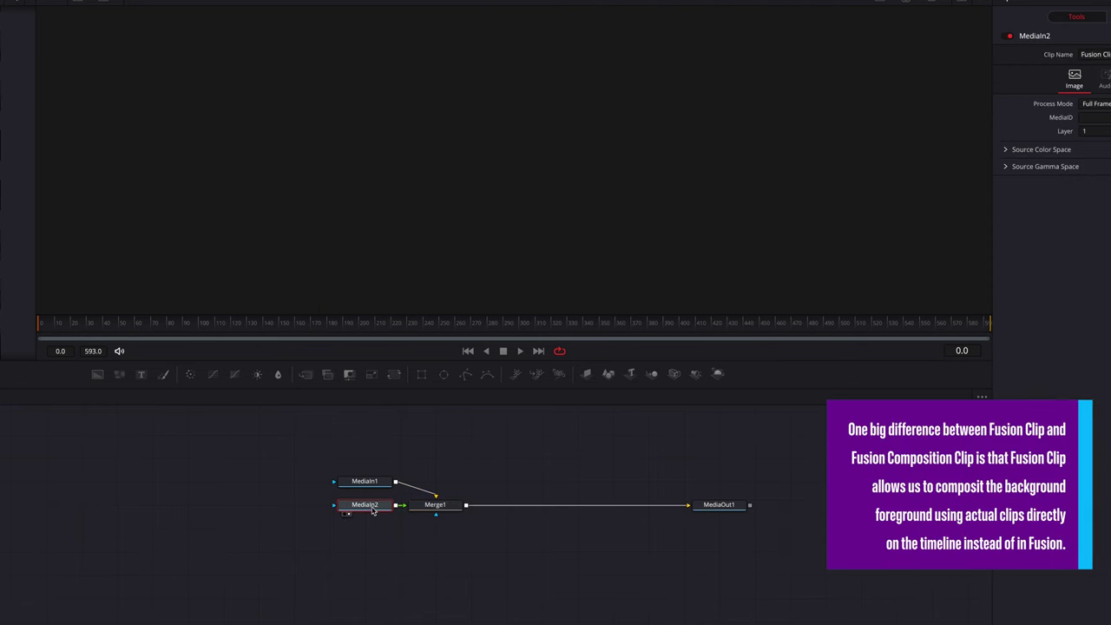
{"action": "key", "text": "space"}
{"action": "left_click", "coordinate": [377, 483]}
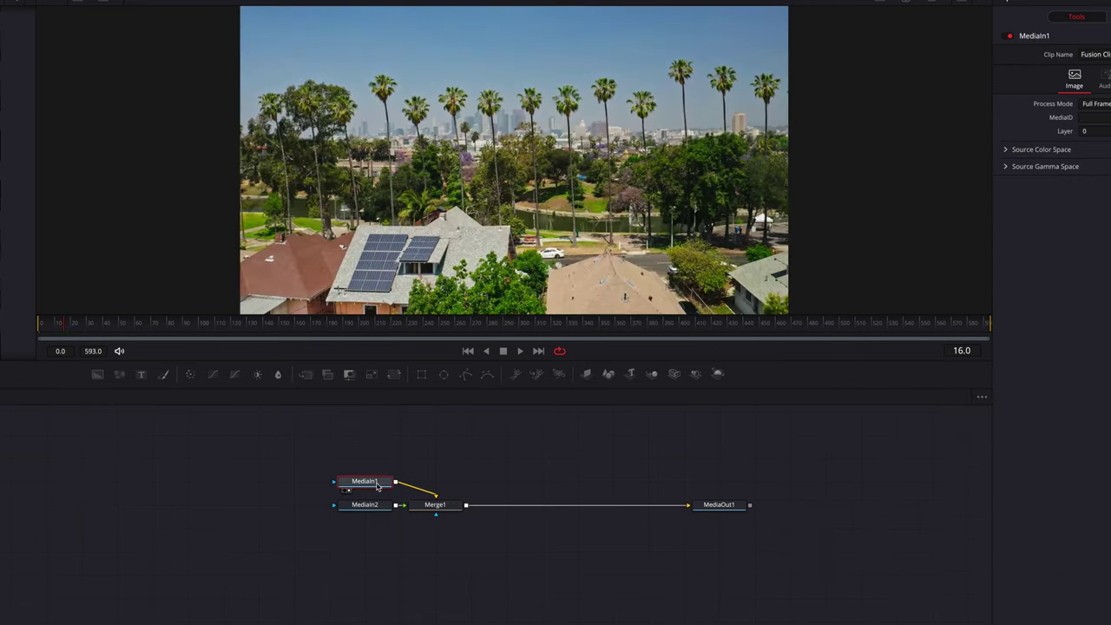
{"action": "left_click", "coordinate": [526, 323]}
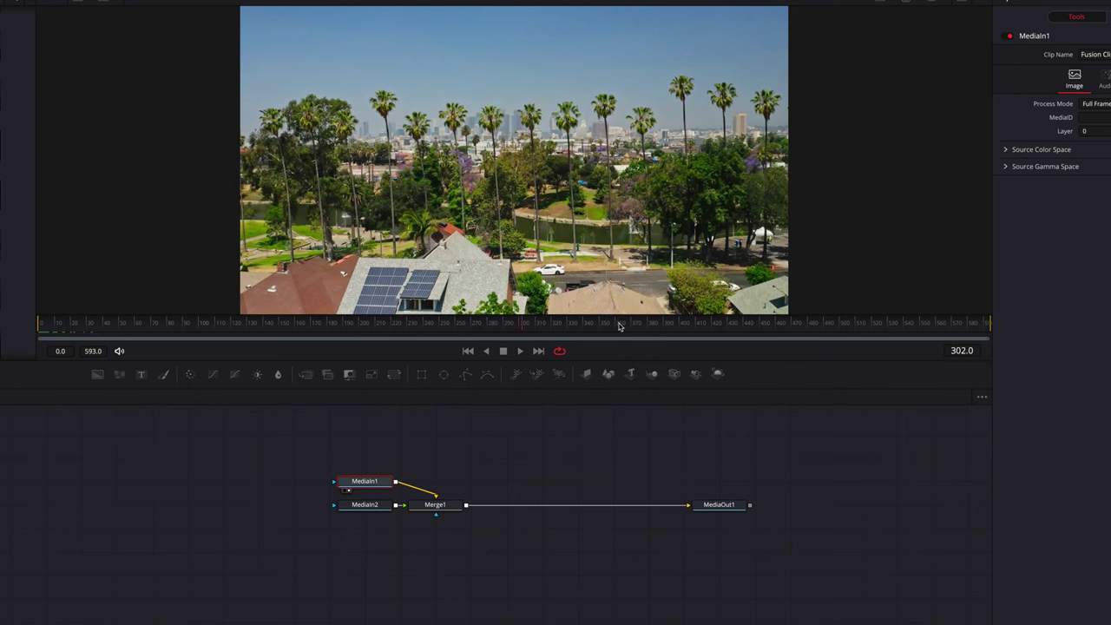
{"action": "left_click", "coordinate": [728, 506]}
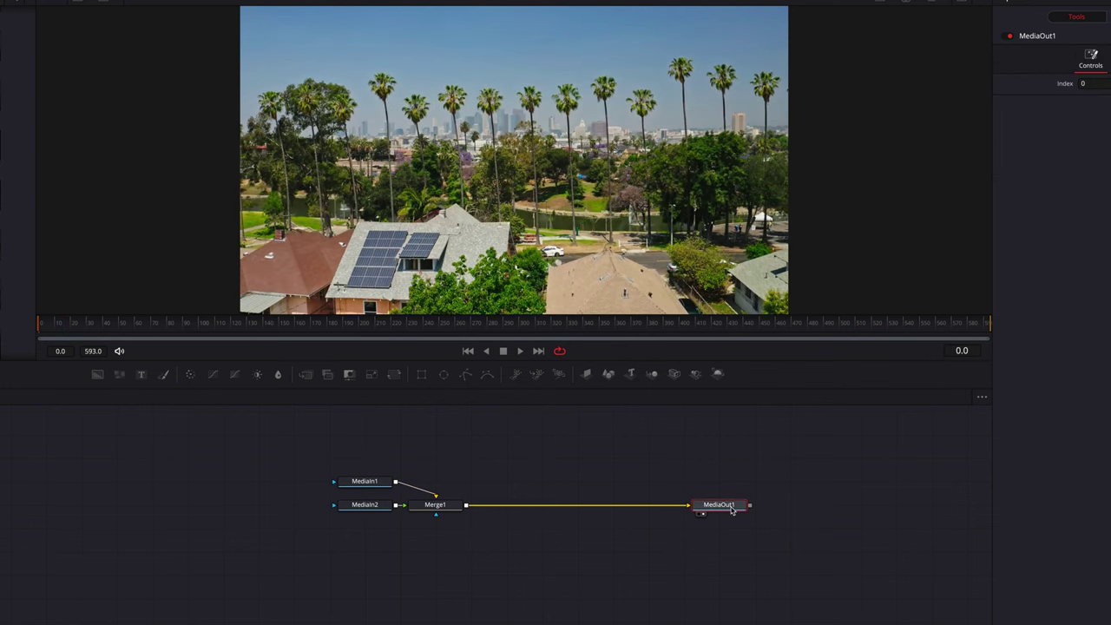
{"action": "left_click_drag", "start_coordinate": [122, 322], "coordinate": [39, 330]}
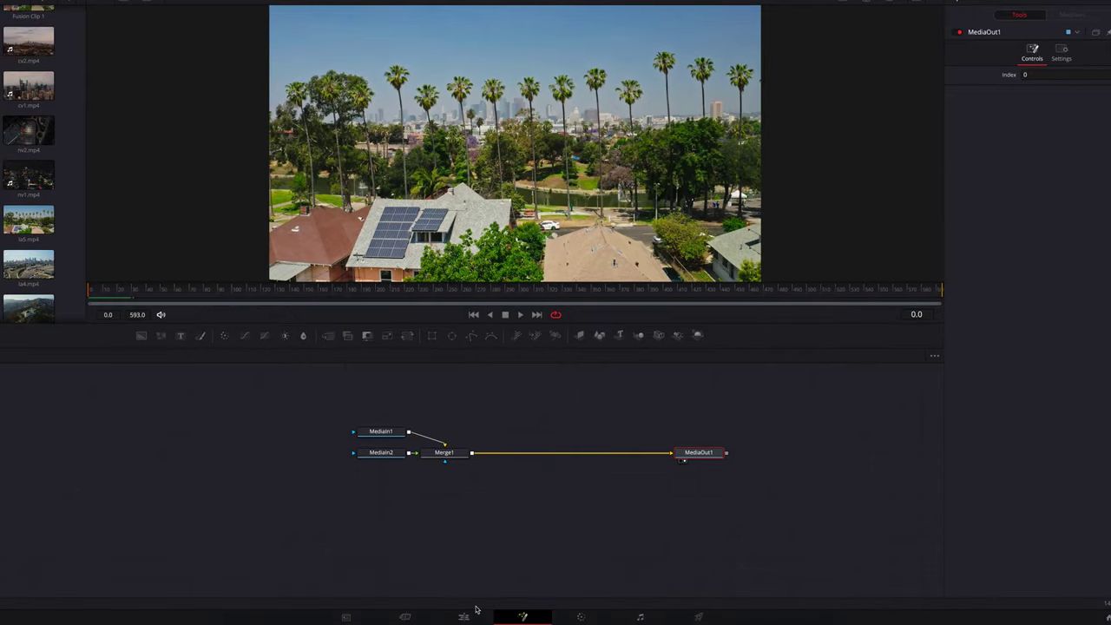
Step: On the Edit page, add a second Fusion Clip 1 from the media pool, preview it, then delete it
{"action": "left_click", "coordinate": [464, 617]}
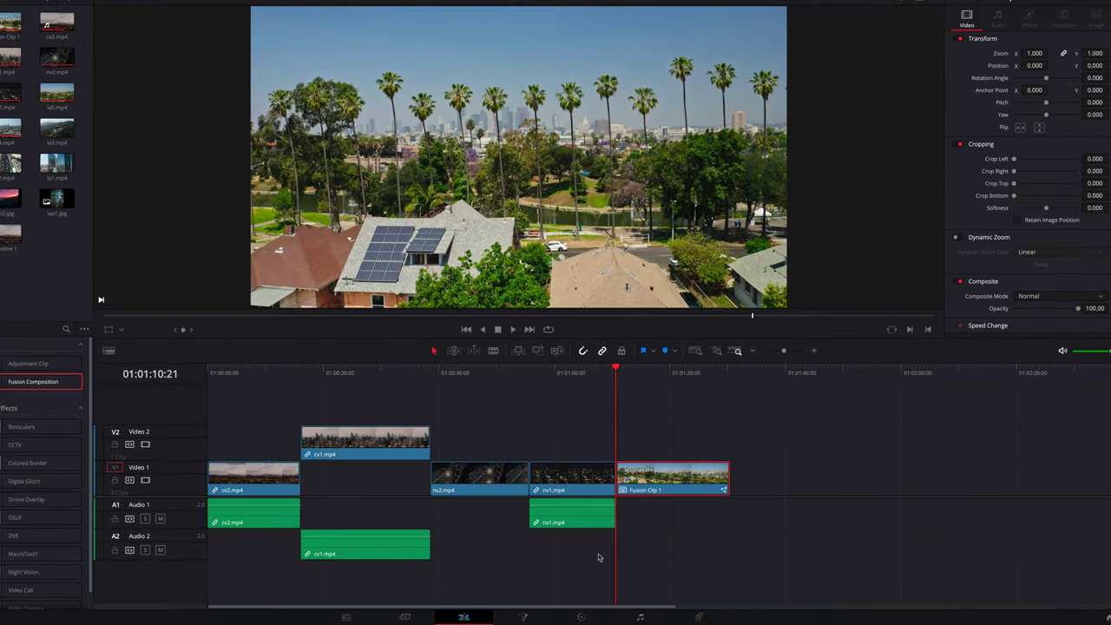
{"action": "left_click", "coordinate": [671, 450]}
{"action": "left_click", "coordinate": [675, 482]}
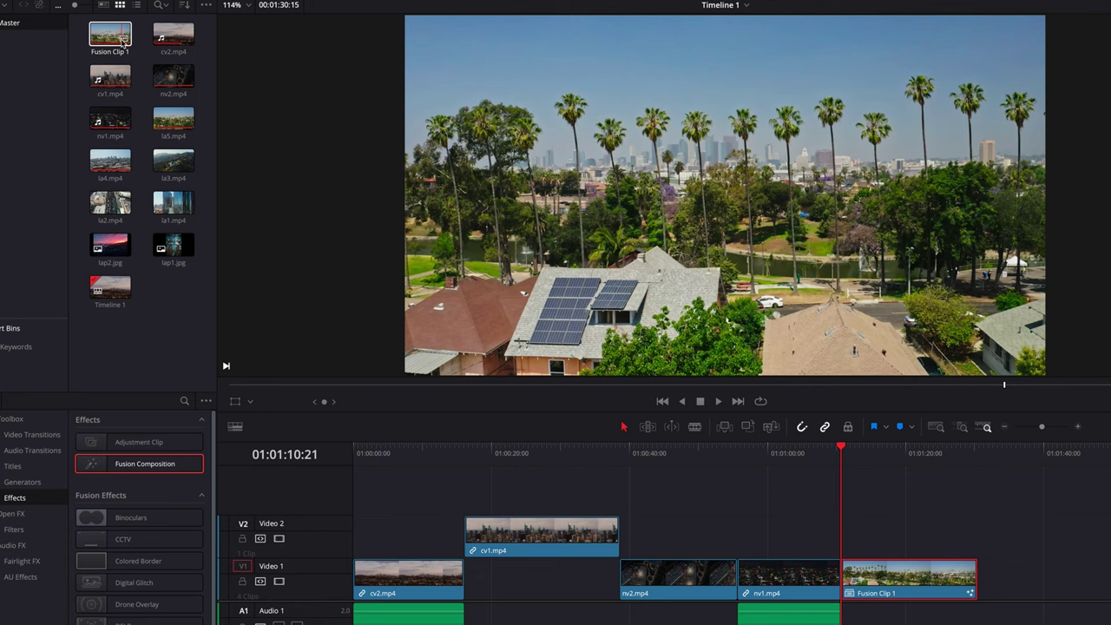
{"action": "mouse_move", "coordinate": [125, 42]}
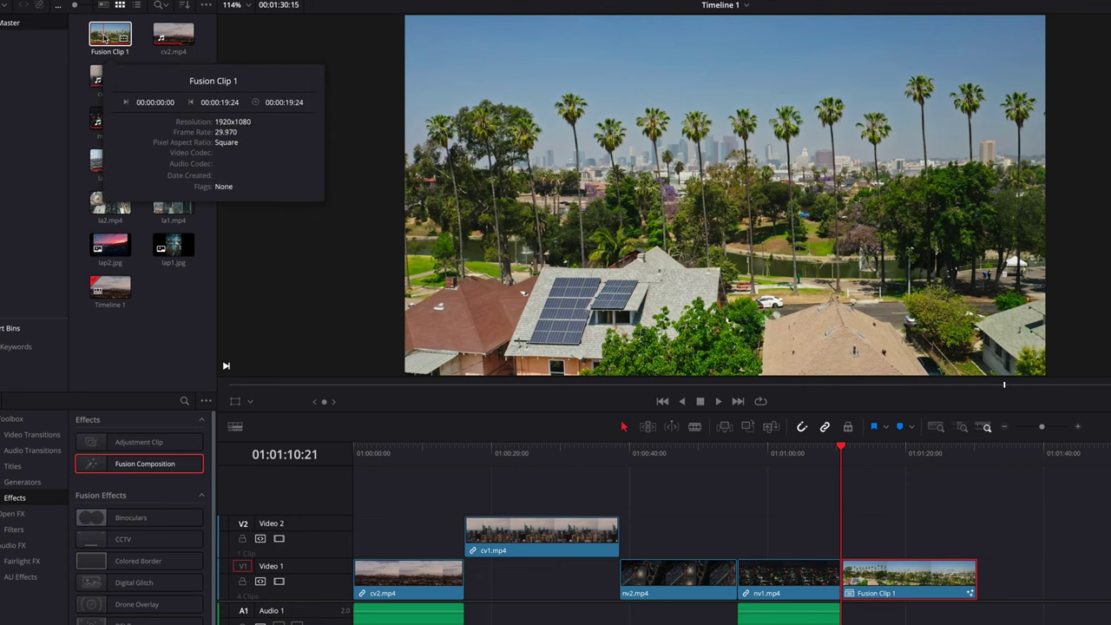
{"action": "left_click", "coordinate": [104, 35]}
{"action": "left_click_drag", "start_coordinate": [104, 35], "coordinate": [1087, 554]}
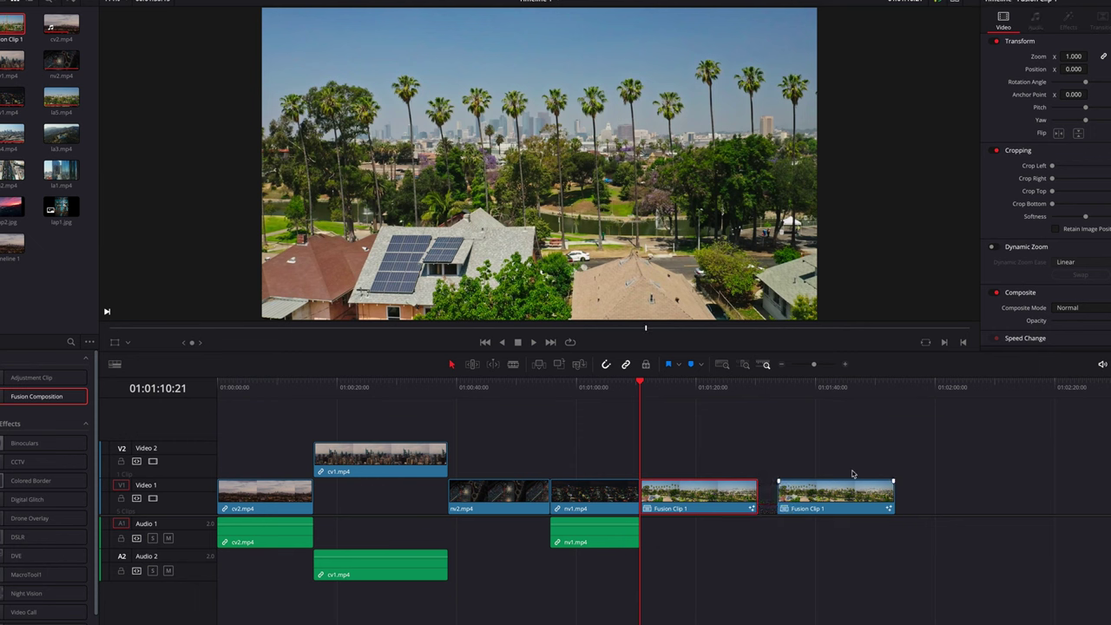
{"action": "mouse_move", "coordinate": [803, 391]}
{"action": "left_mouse_down"}
{"action": "mouse_move", "coordinate": [826, 393]}
{"action": "mouse_move", "coordinate": [804, 397]}
{"action": "left_mouse_up"}
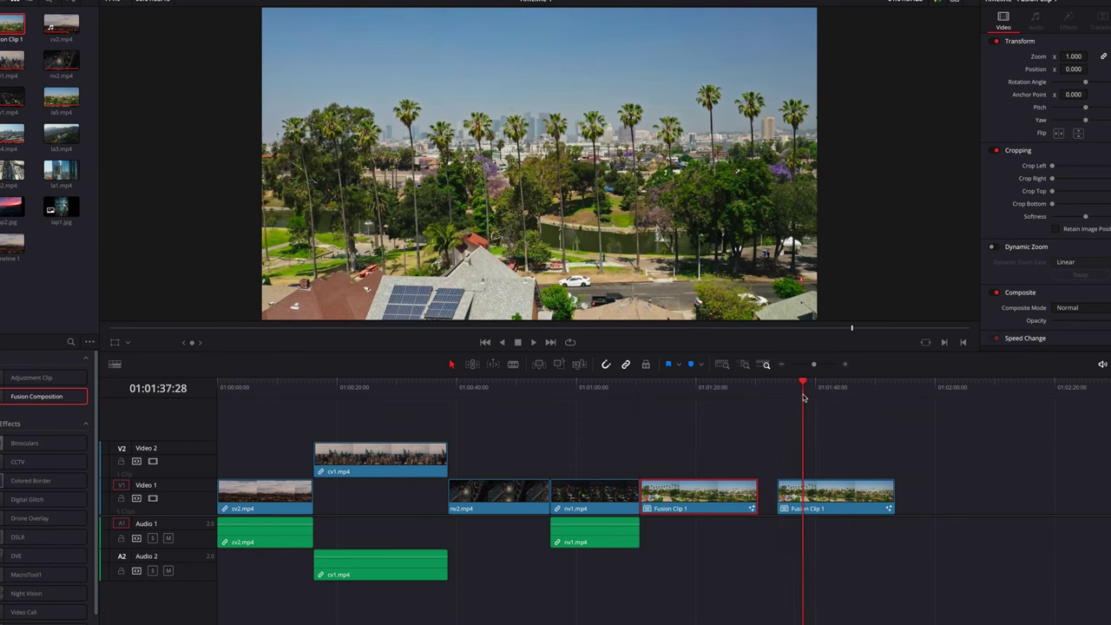
{"action": "left_click", "coordinate": [844, 497]}
{"action": "key", "text": "Delete"}
{"action": "left_click", "coordinate": [656, 387]}
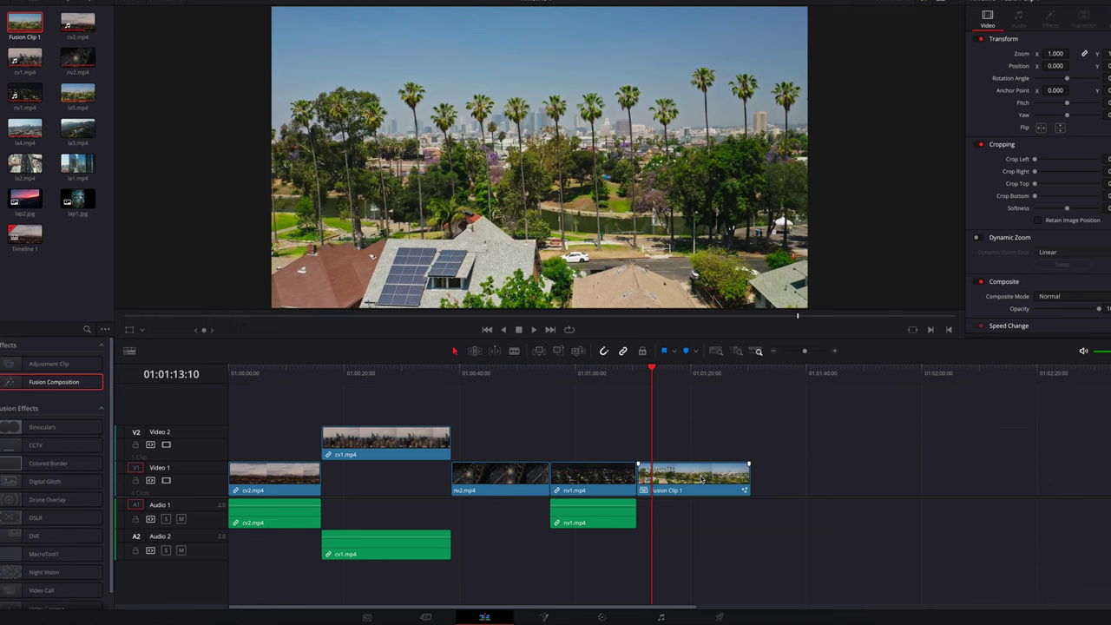
Step: In Fusion Clip 1's timeline, trim la4's head to start about 8 seconds later, ending with la5
{"action": "left_click", "coordinate": [709, 450]}
{"action": "right_click", "coordinate": [697, 480]}
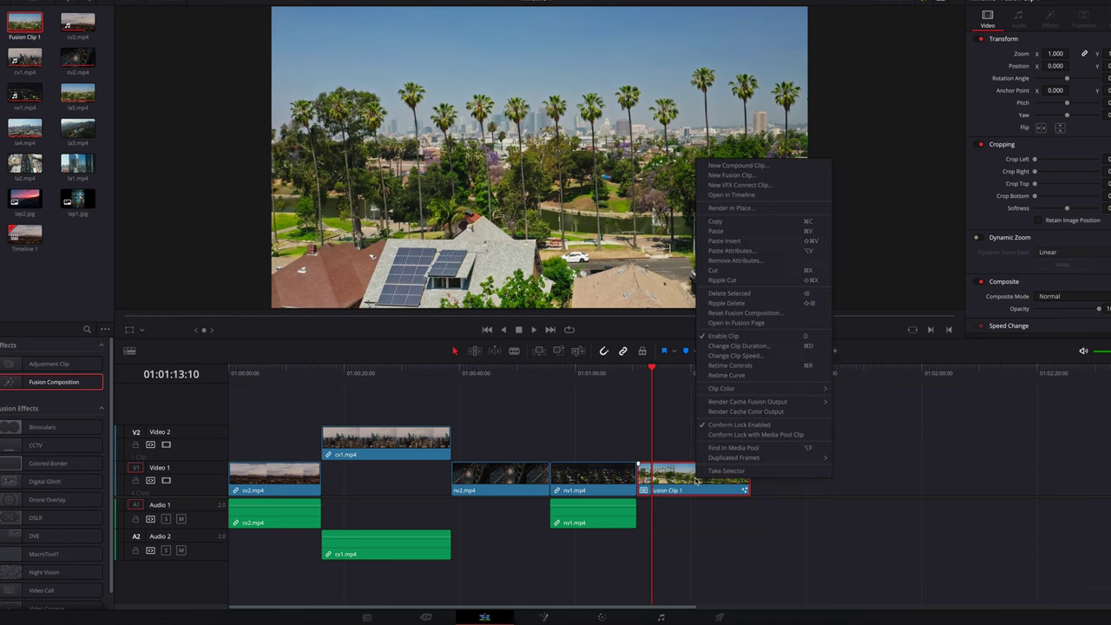
{"action": "left_click", "coordinate": [789, 199]}
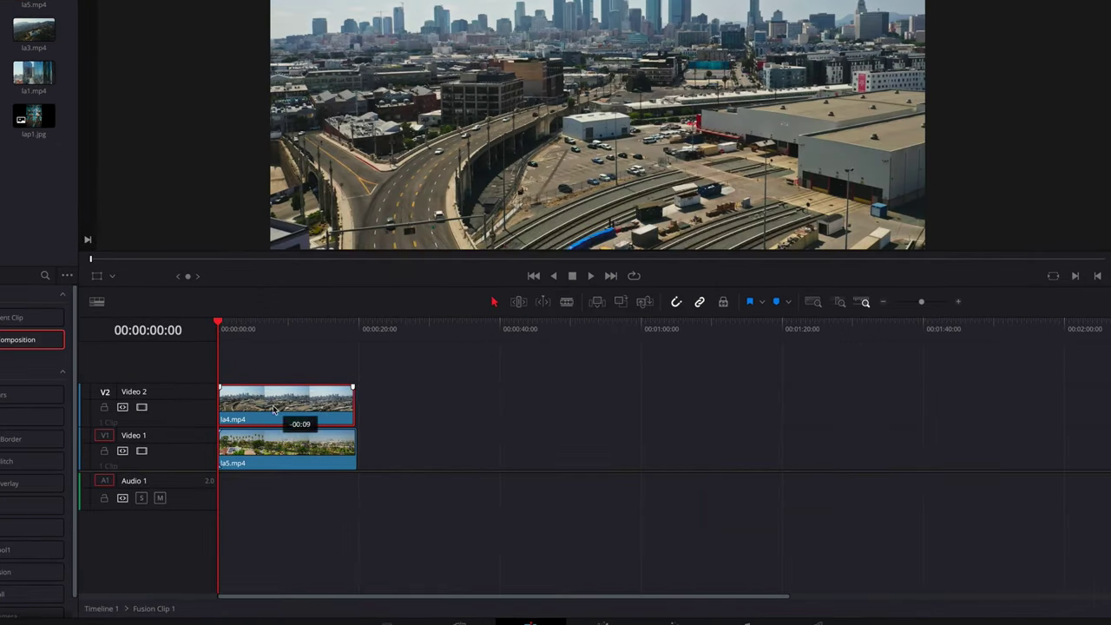
{"action": "left_click_drag", "start_coordinate": [340, 433], "coordinate": [330, 413]}
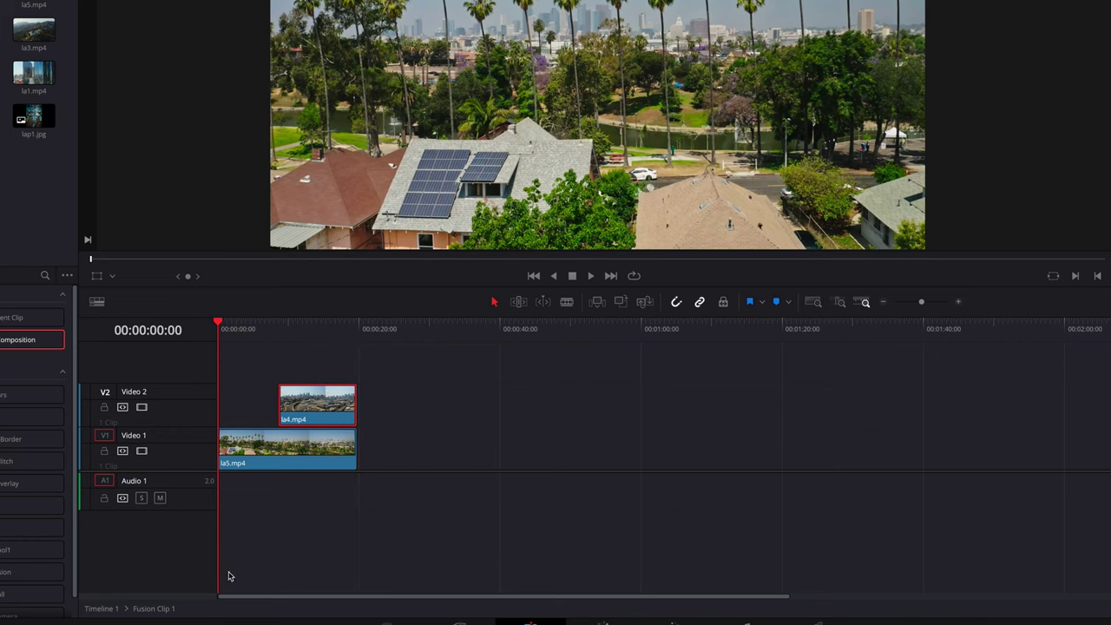
{"action": "left_click", "coordinate": [100, 610]}
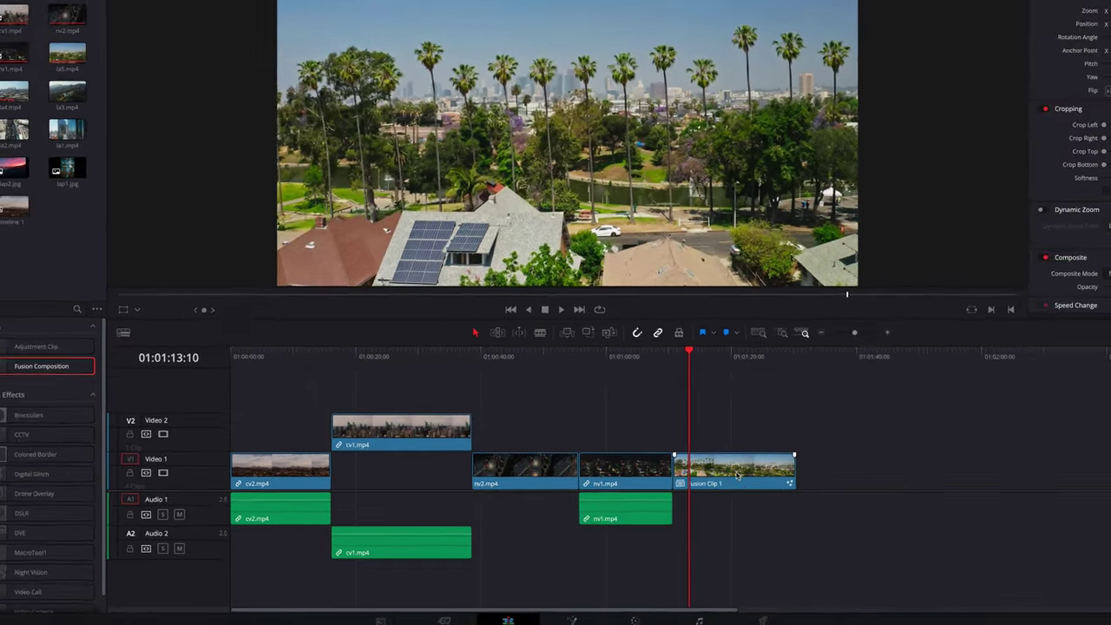
{"action": "left_click", "coordinate": [787, 461]}
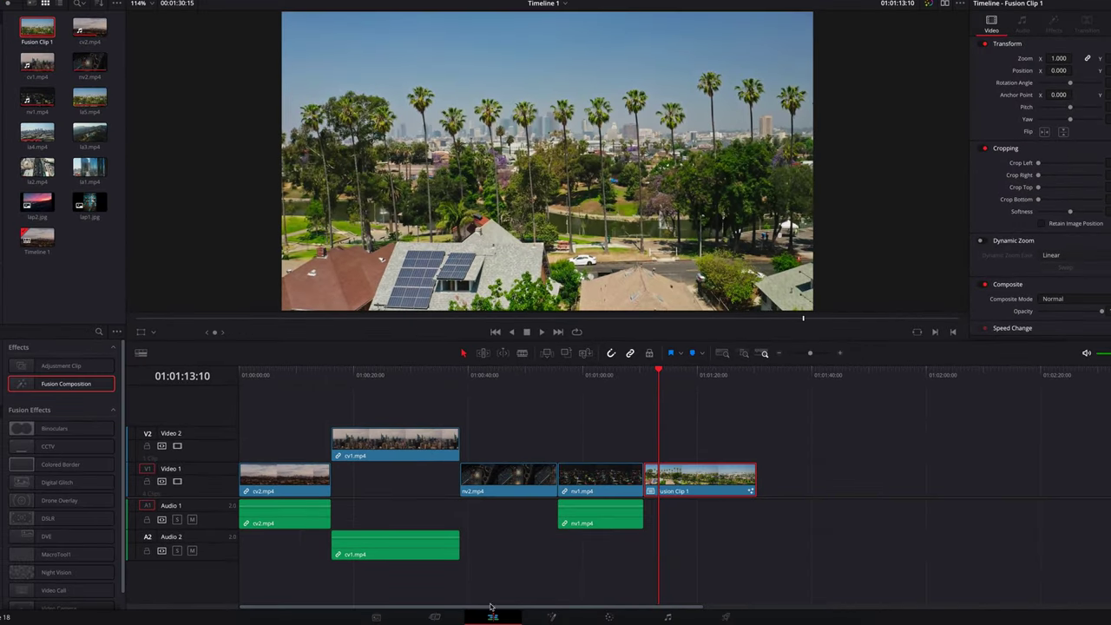
{"action": "left_click", "coordinate": [551, 617]}
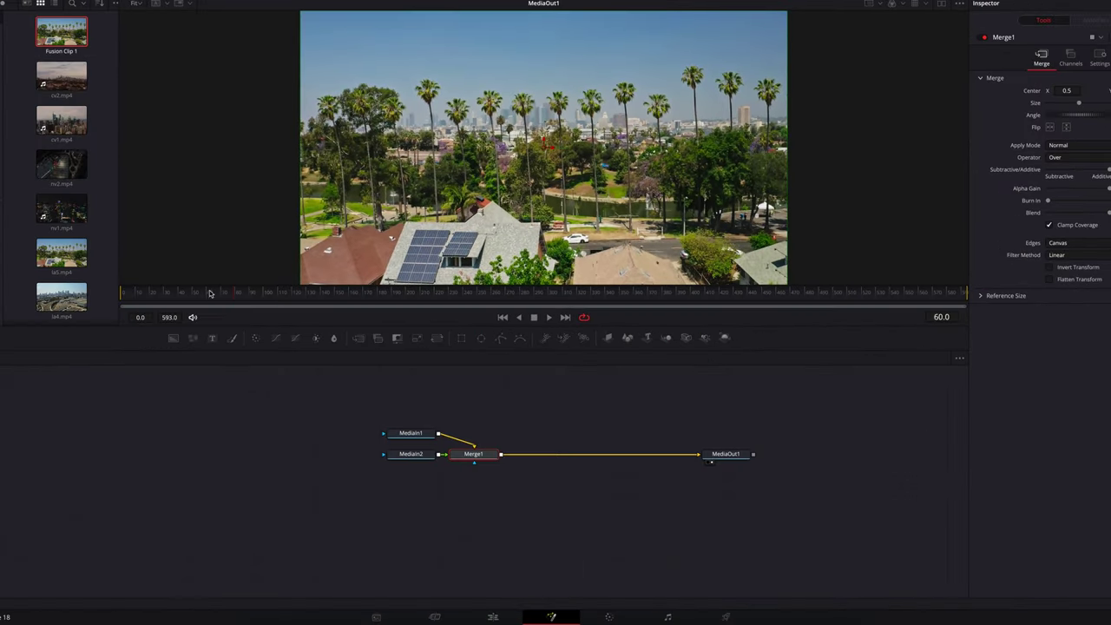
{"action": "left_click_drag", "start_coordinate": [210, 294], "coordinate": [121, 308]}
{"action": "left_click", "coordinate": [493, 616]}
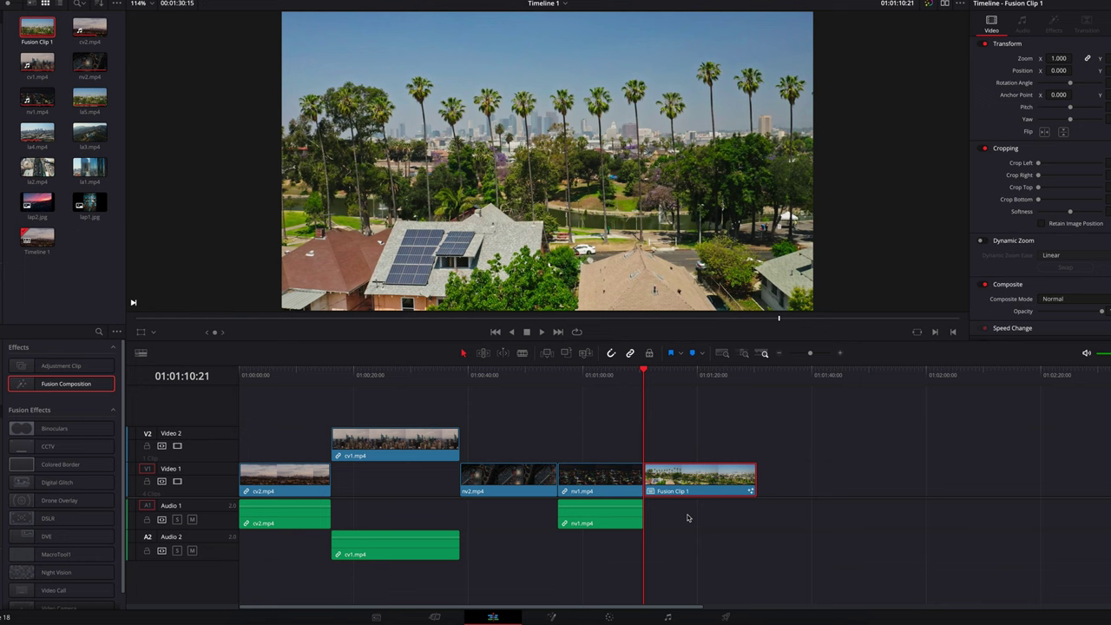
Step: Copy la4 and la5 from Fusion Clip 1's timeline and paste them after it on Timeline 1
{"action": "right_click", "coordinate": [703, 492]}
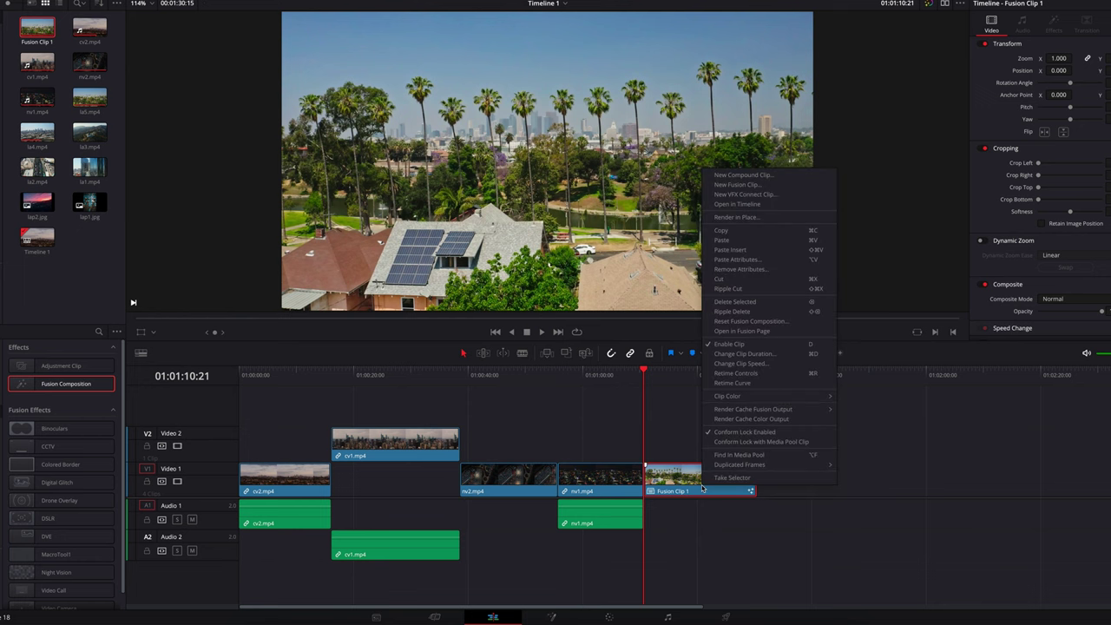
{"action": "left_click", "coordinate": [808, 210]}
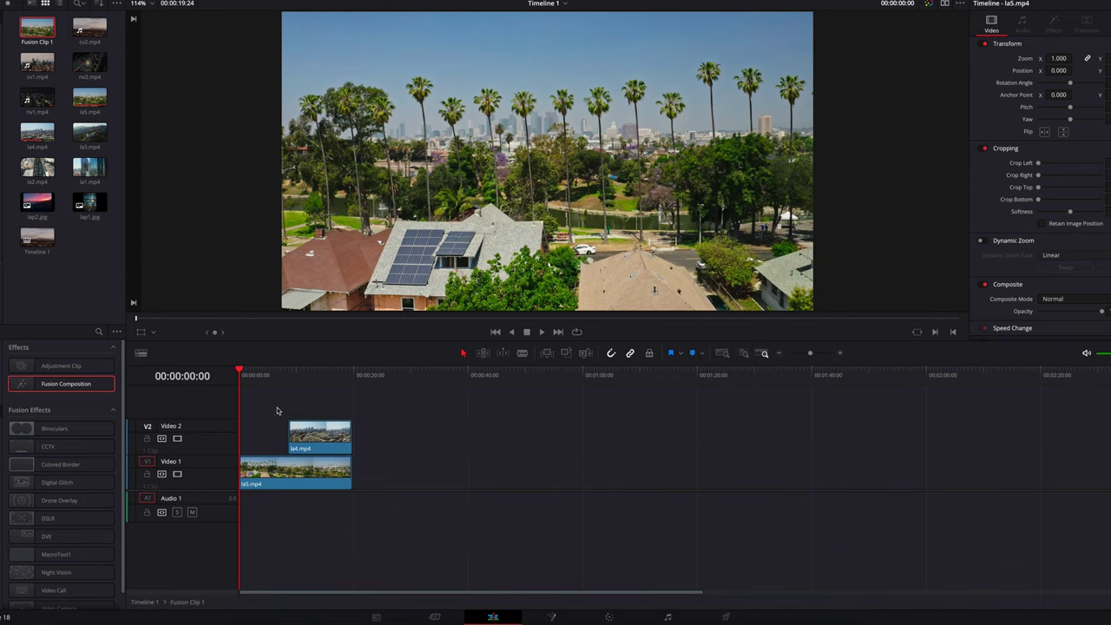
{"action": "left_click_drag", "start_coordinate": [278, 410], "coordinate": [344, 484]}
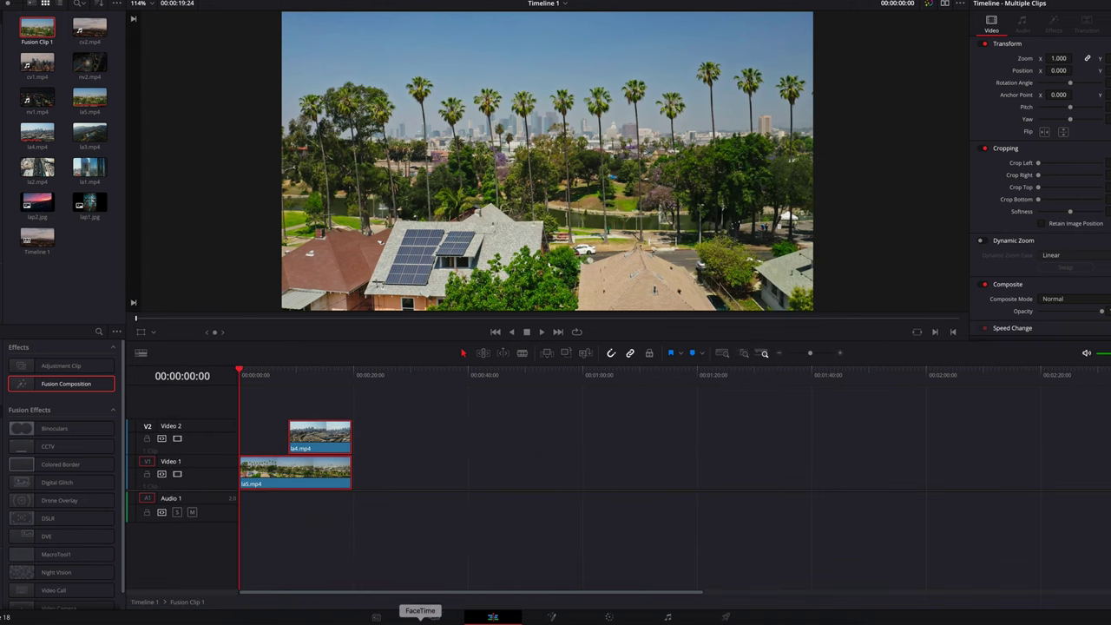
{"action": "left_click", "coordinate": [151, 602]}
{"action": "key", "text": "space"}
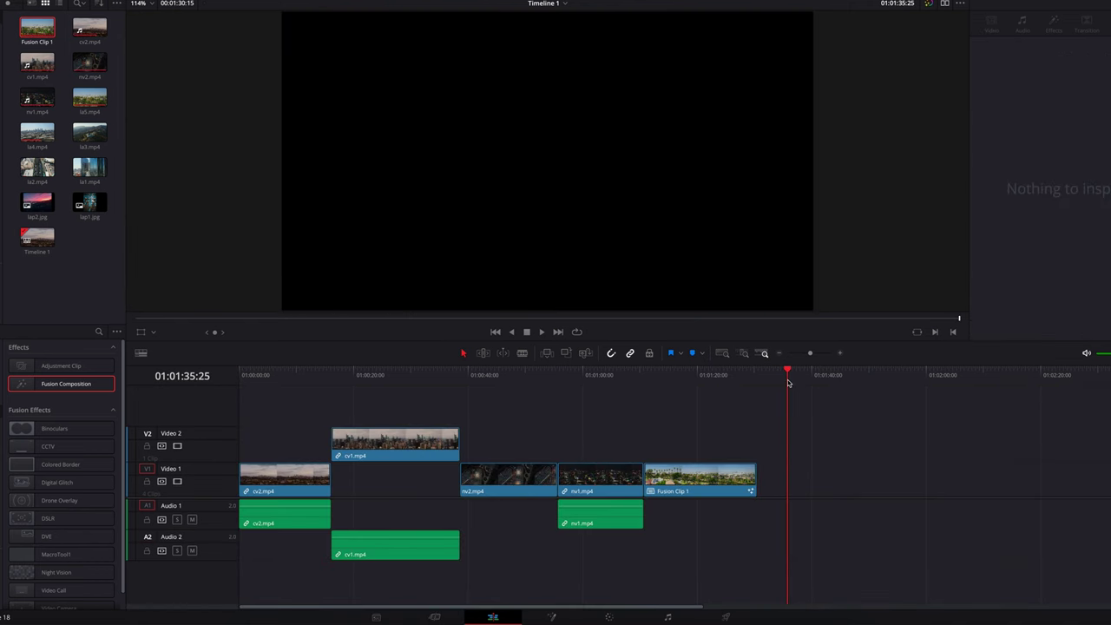
{"action": "left_click", "coordinate": [787, 379]}
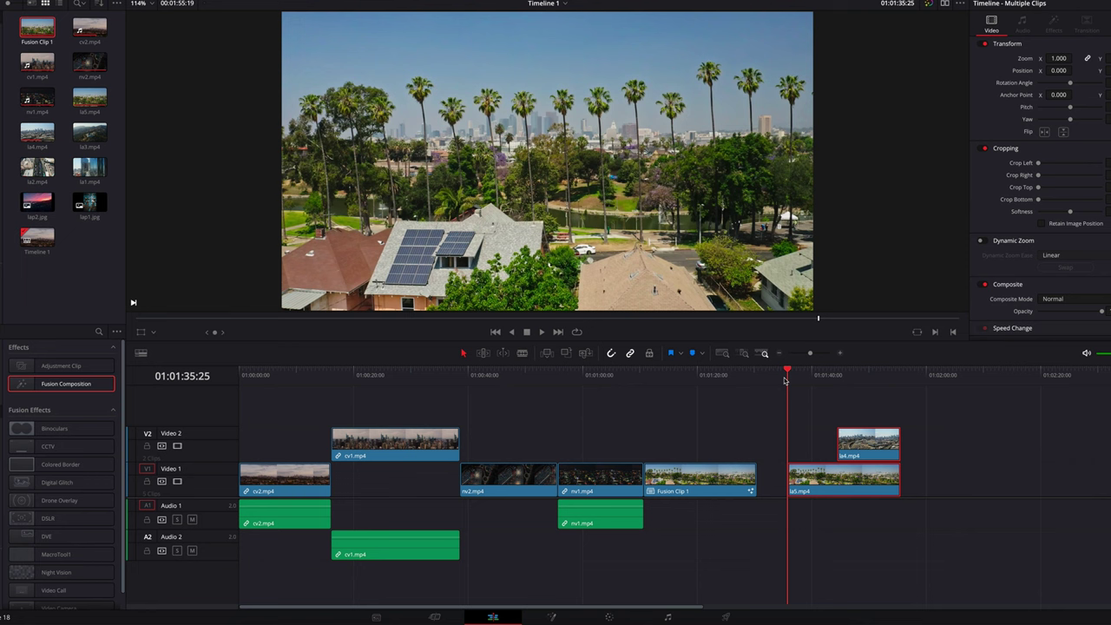
{"action": "left_click_drag", "start_coordinate": [786, 379], "coordinate": [871, 402]}
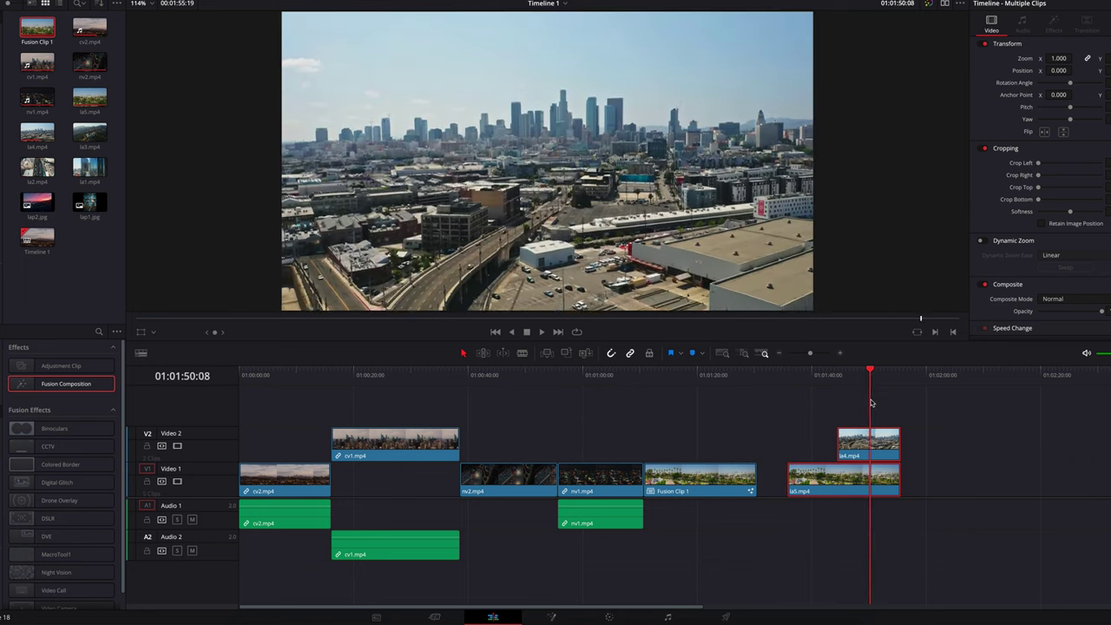